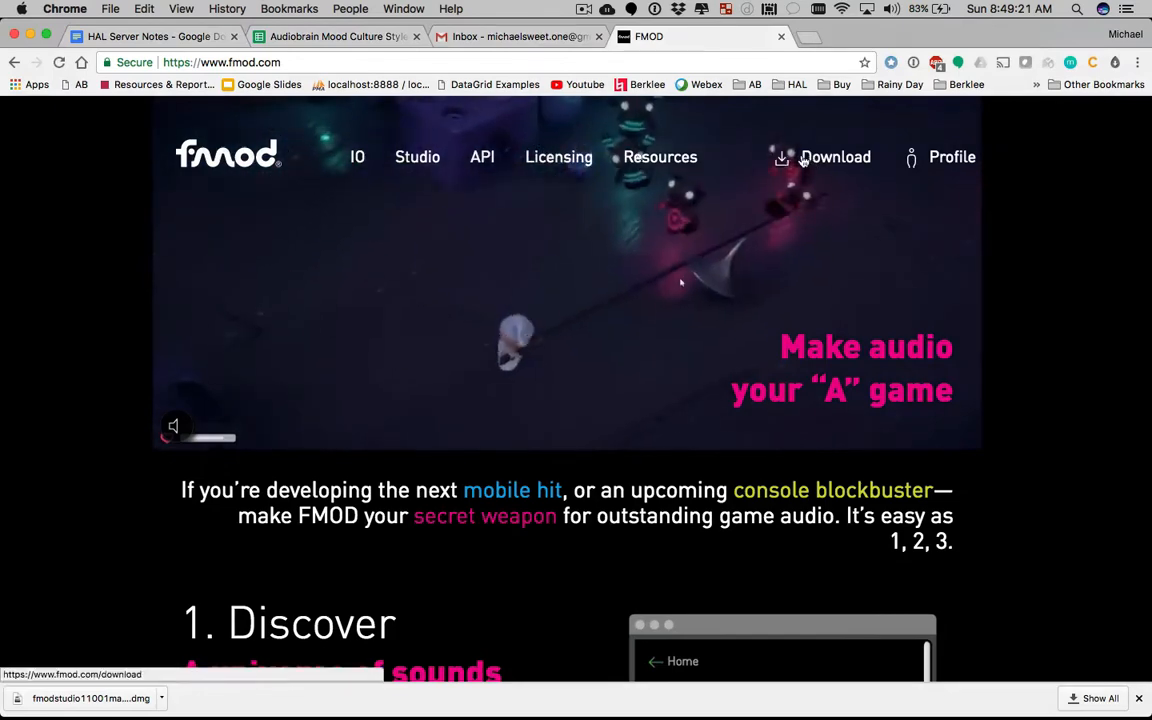
Open the FMOD download page and examine the FMOD Studio Tool version and its Windows and Mac download options
click(813, 160)
scroll(527, 489, down, 5)
scroll(527, 484, down, 3)
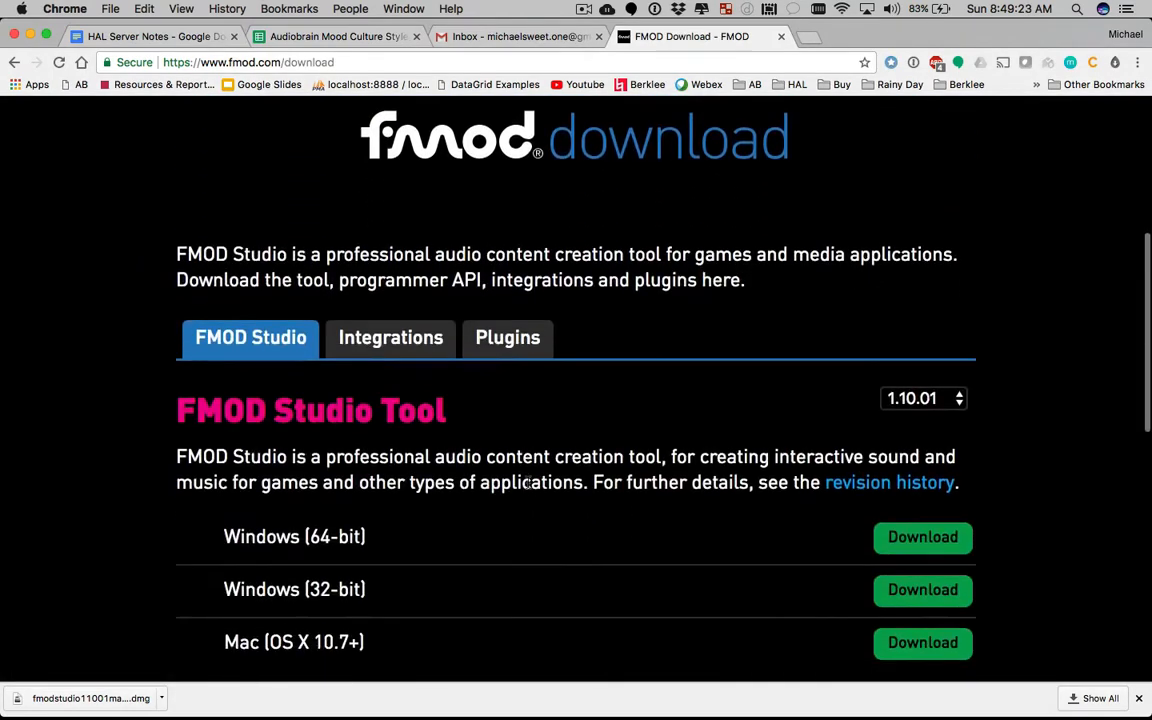
scroll(352, 424, up, 8)
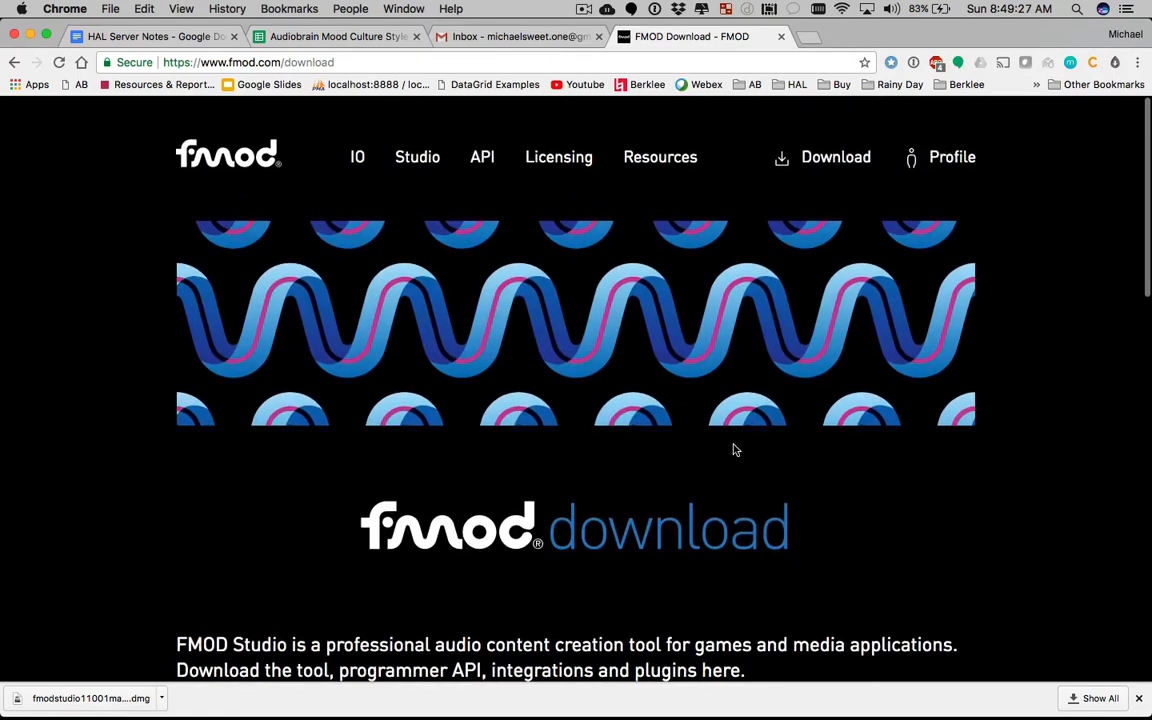
scroll(733, 447, down, 5)
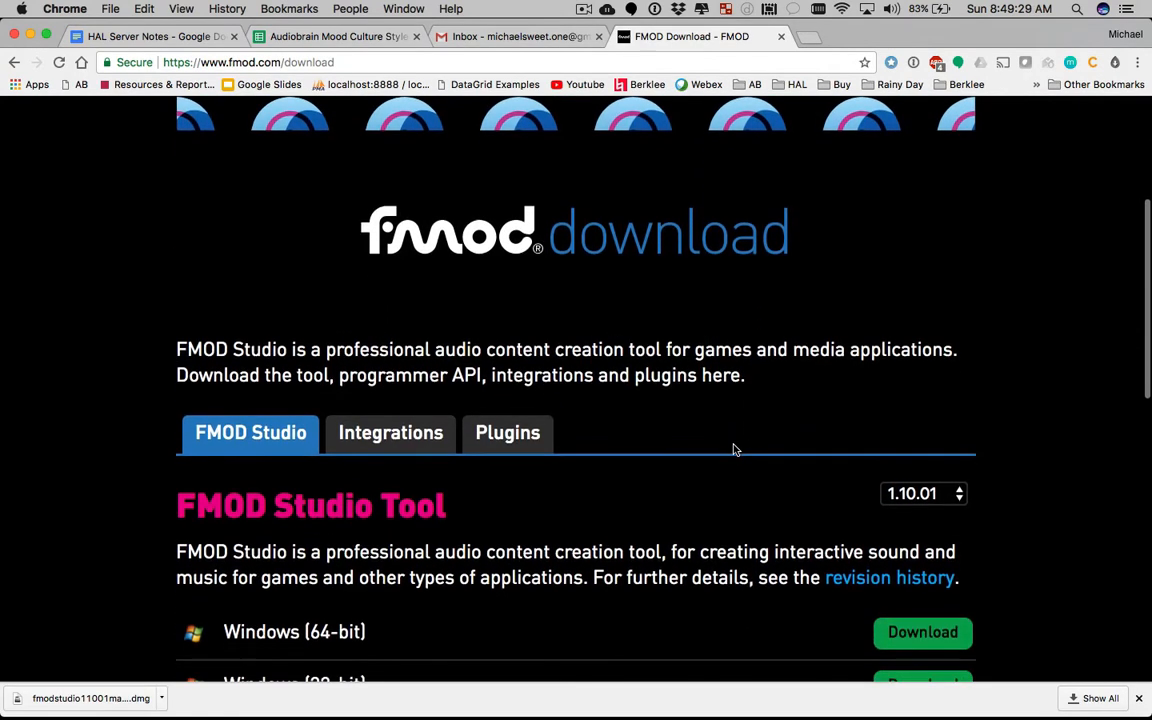
scroll(656, 447, down, 3)
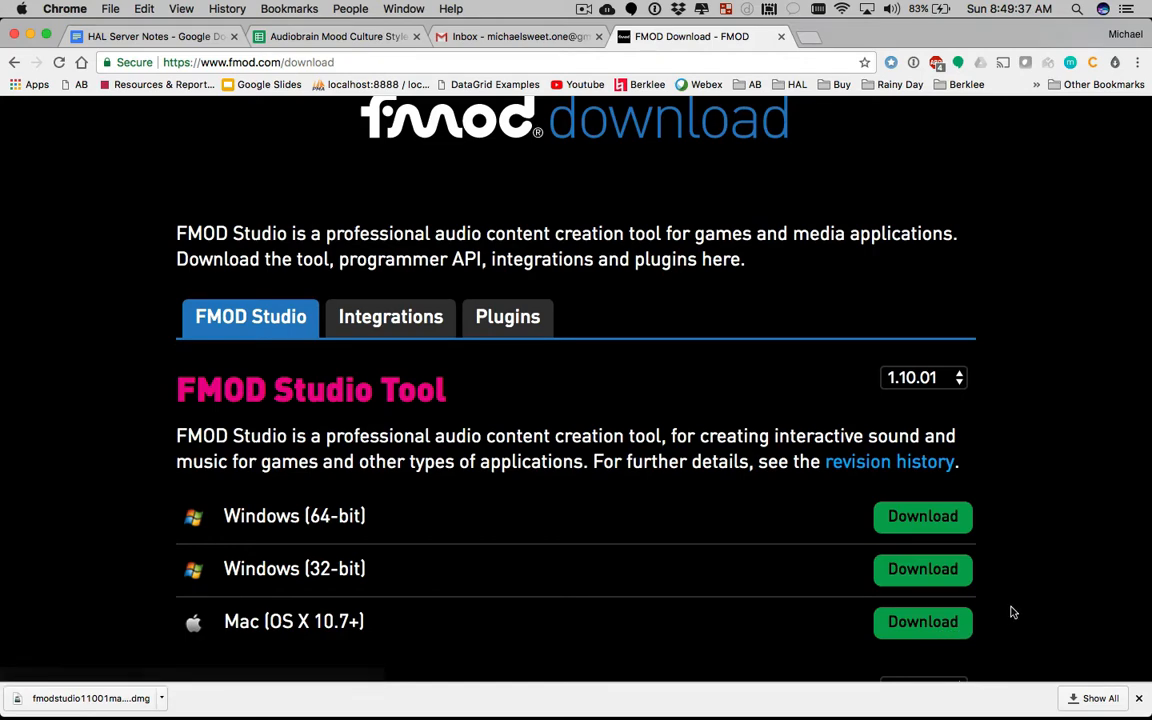
Switch to Finder, open the FMOD Studio folder in Applications and launch FMOD Studio, allowing the downloaded application to open
key(super+h)
click(810, 488)
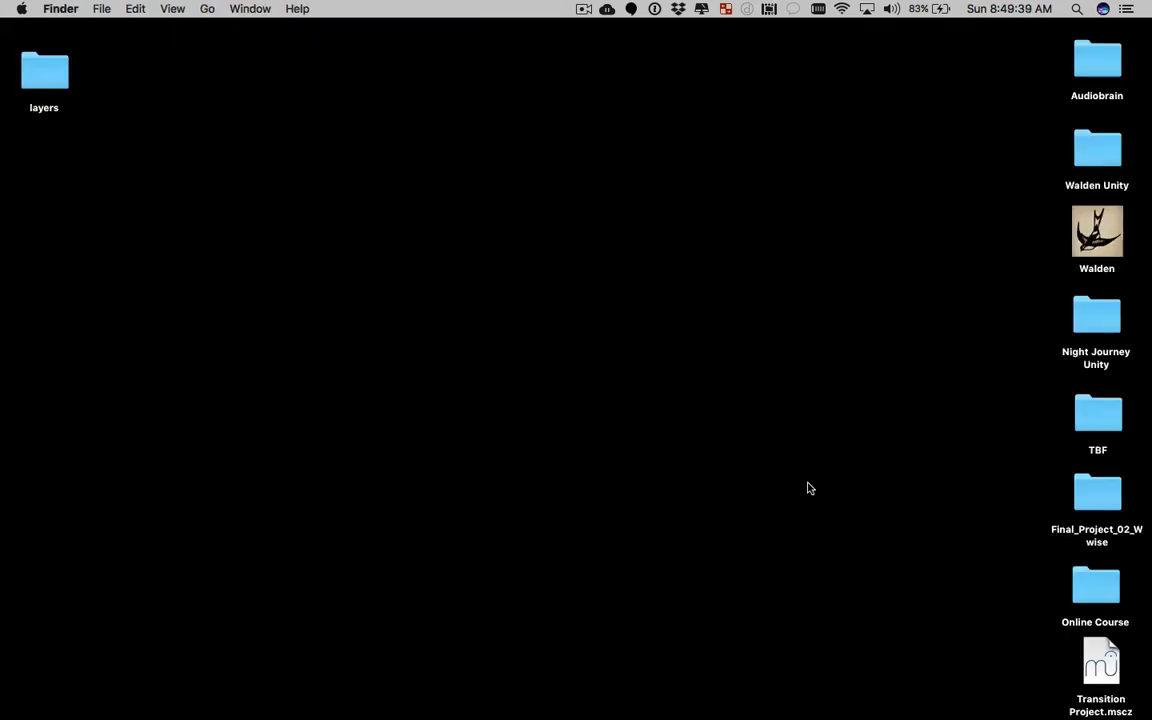
key(shift+super+a)
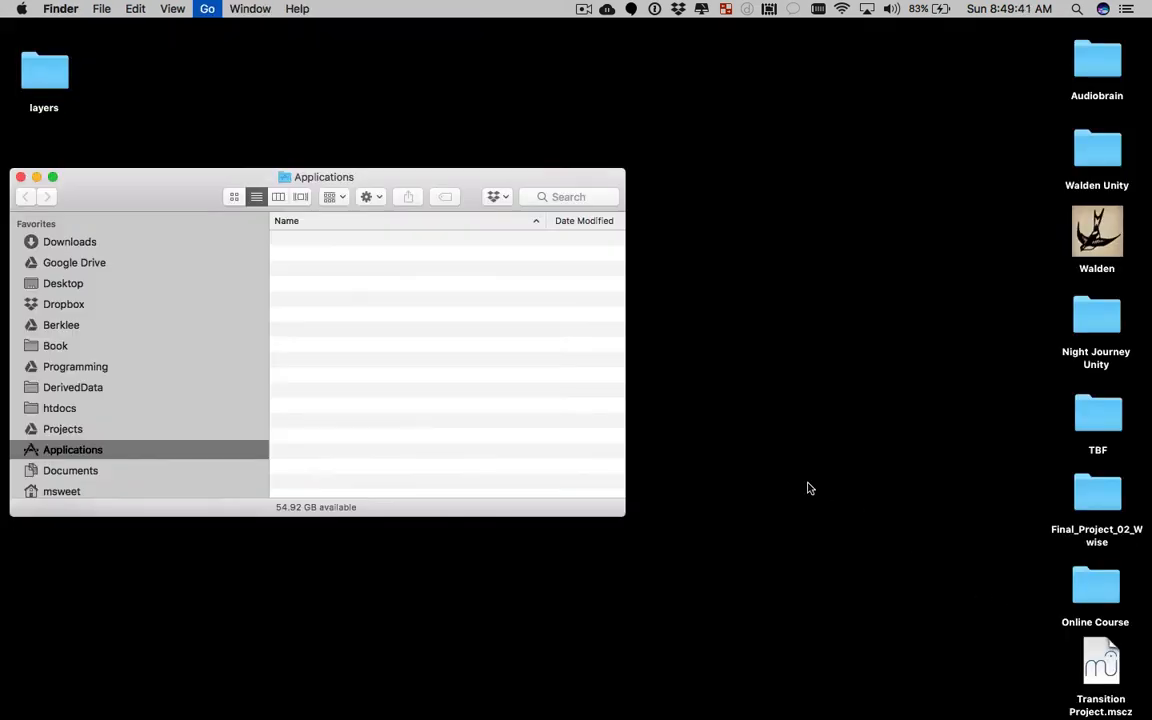
text(fmod)
key(super+o)
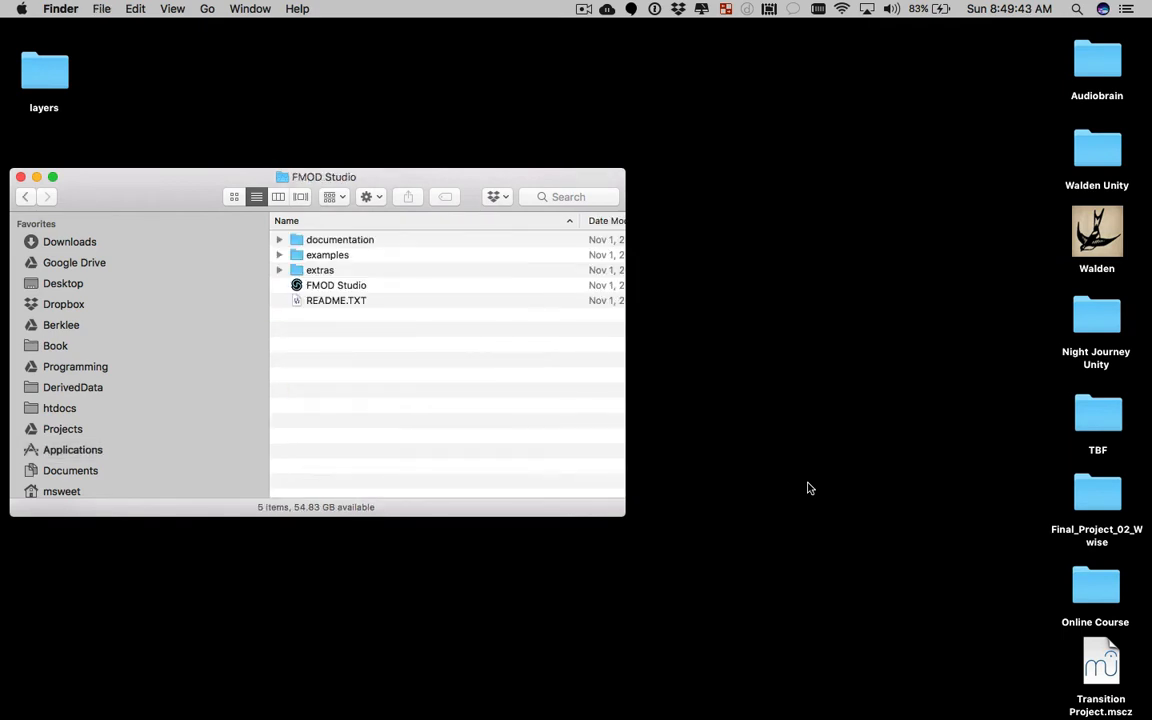
click(347, 287)
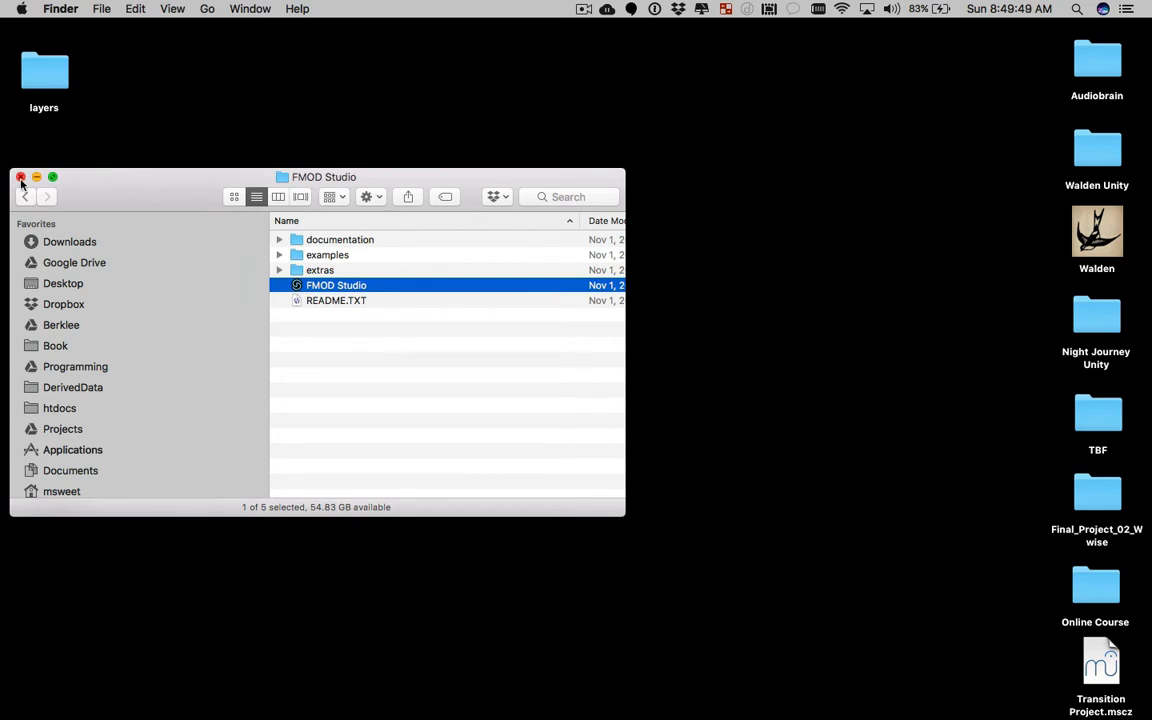
key(super+o)
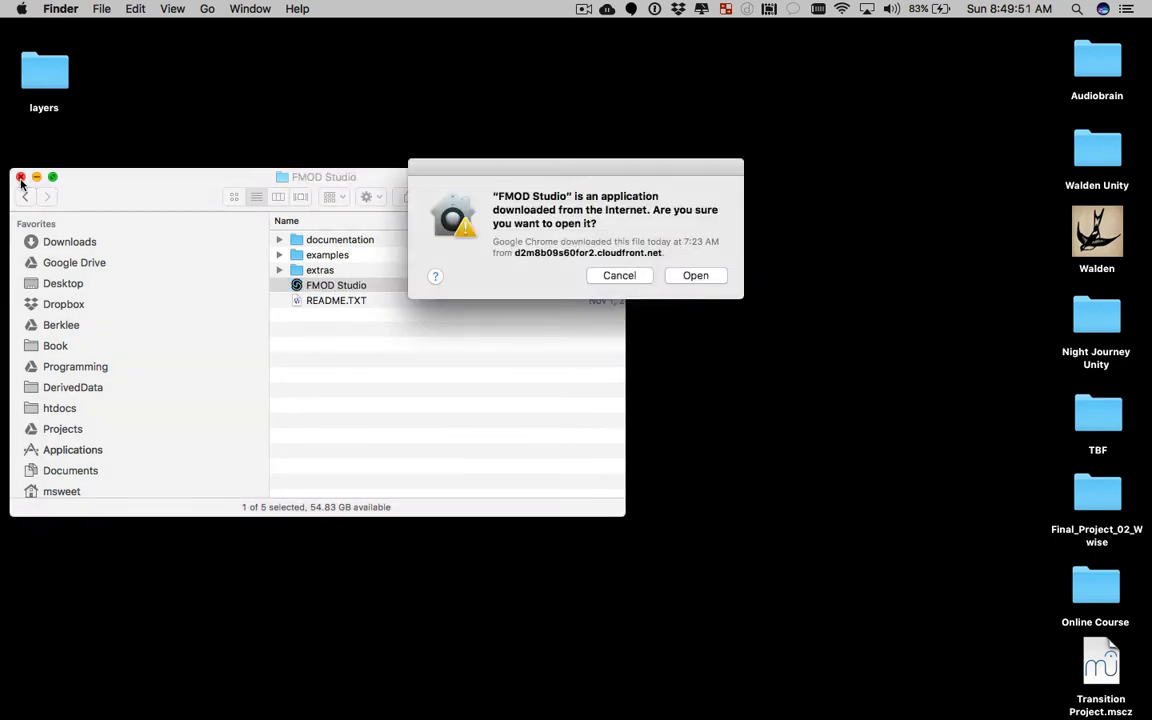
click(697, 276)
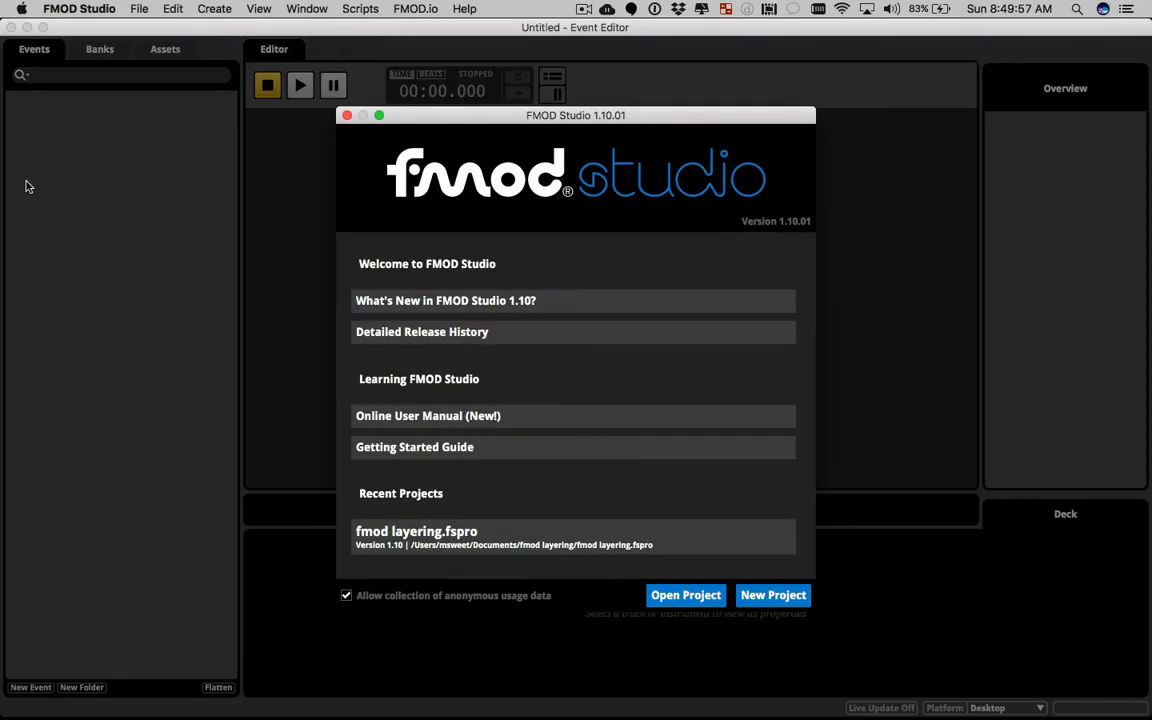
Create a new project and save it to the Desktop, named with the author's full name followed by "_layered"
click(767, 598)
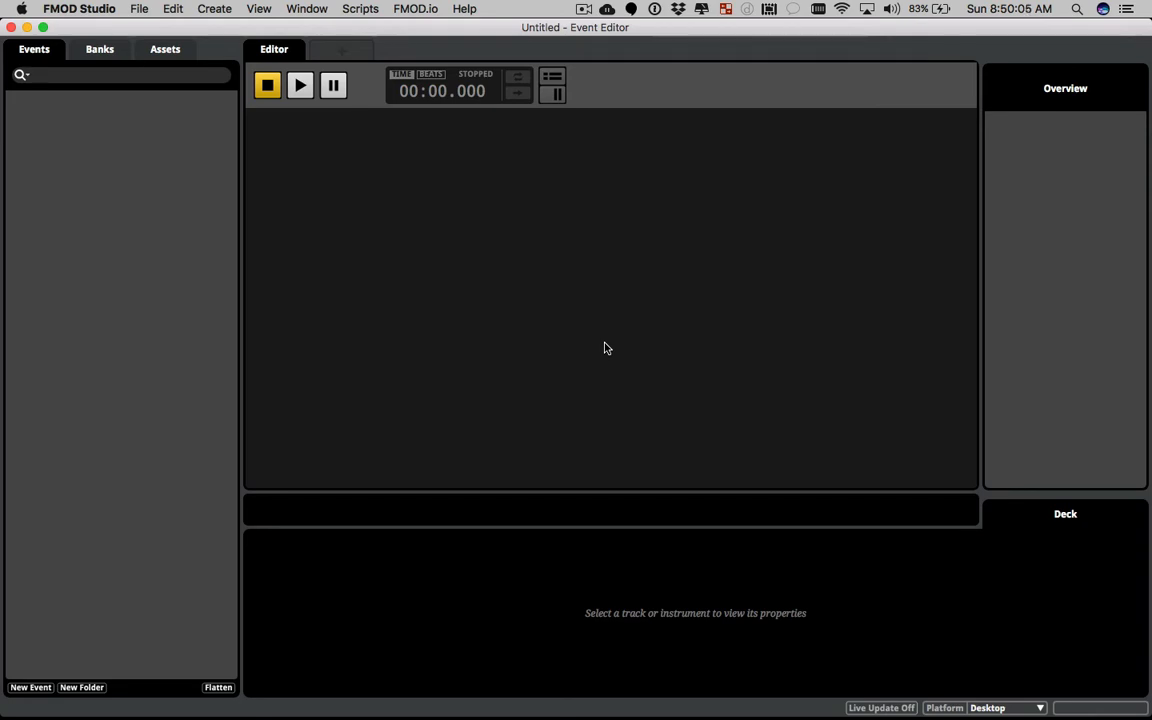
key(super+s)
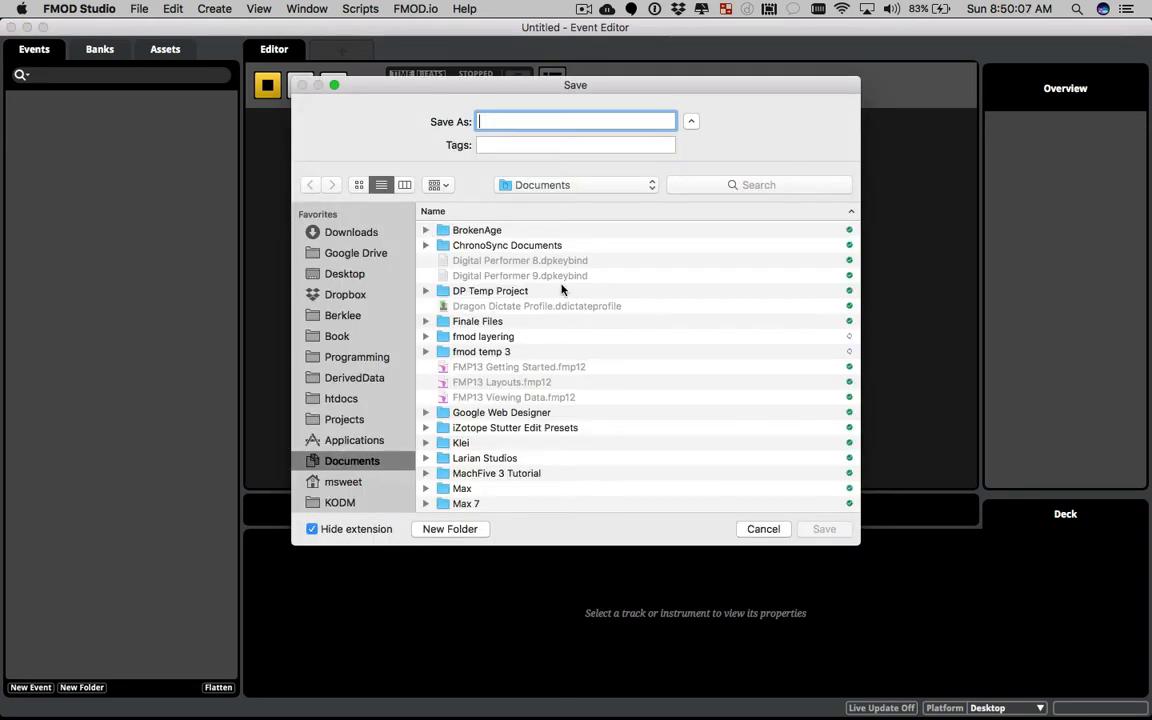
key(super+shift+d)
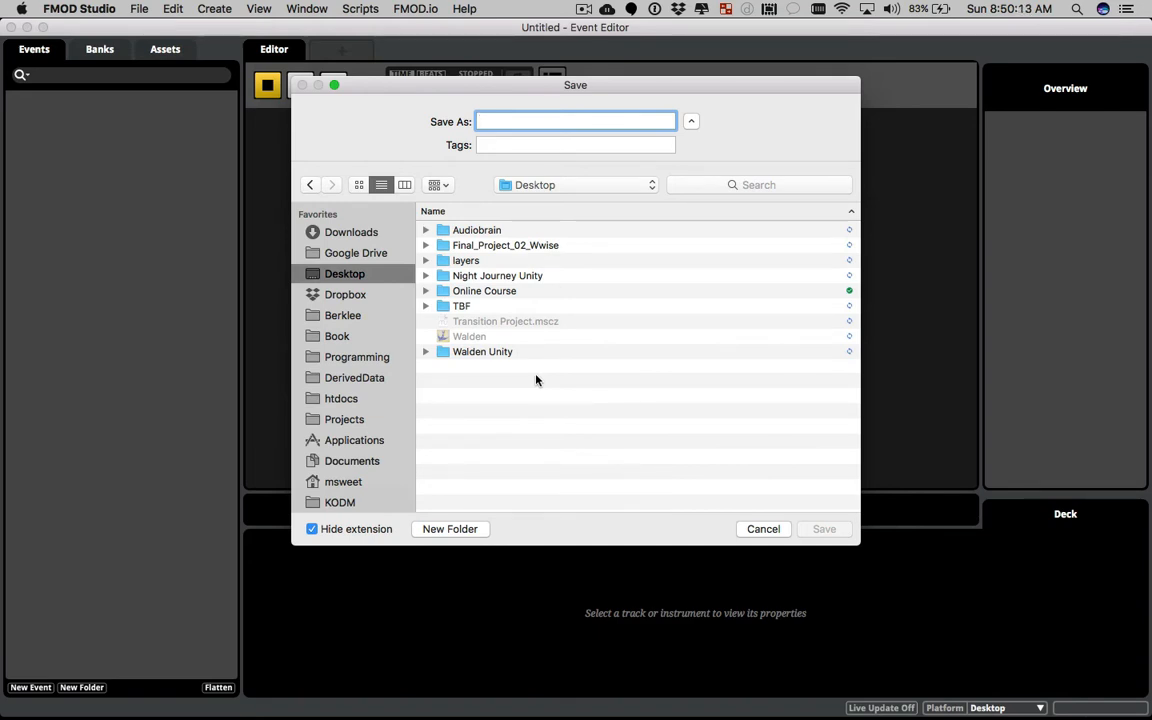
text(mich)
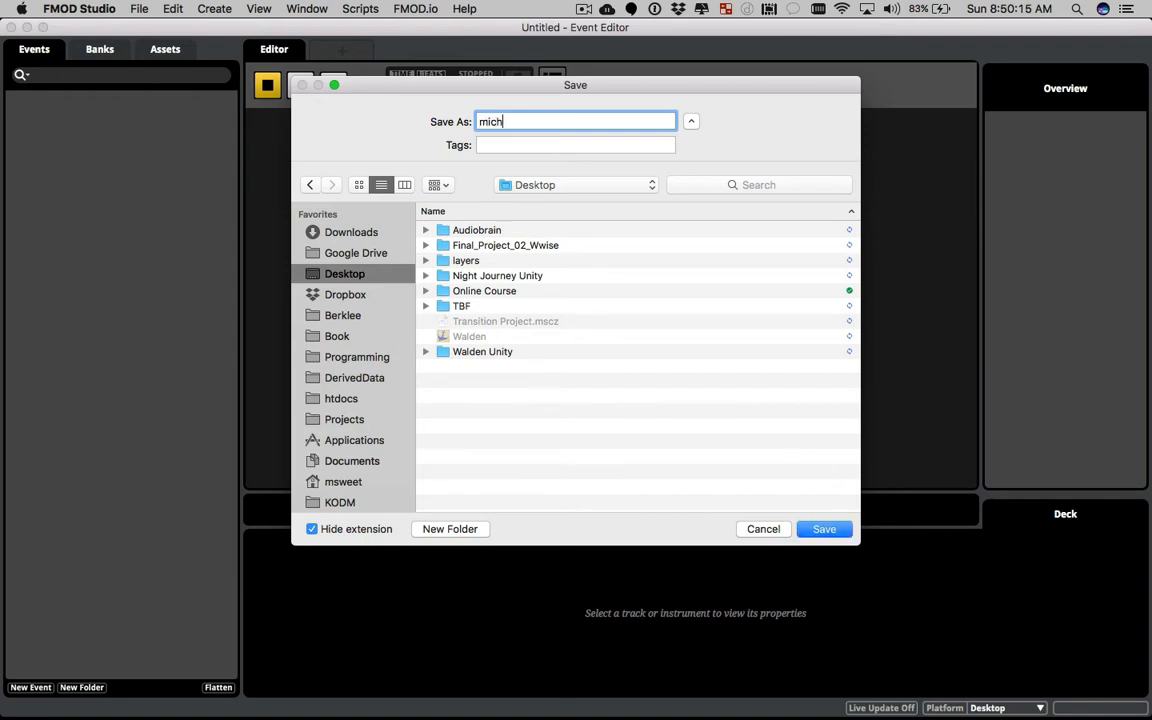
text(ael_sweet_layered)
click(824, 530)
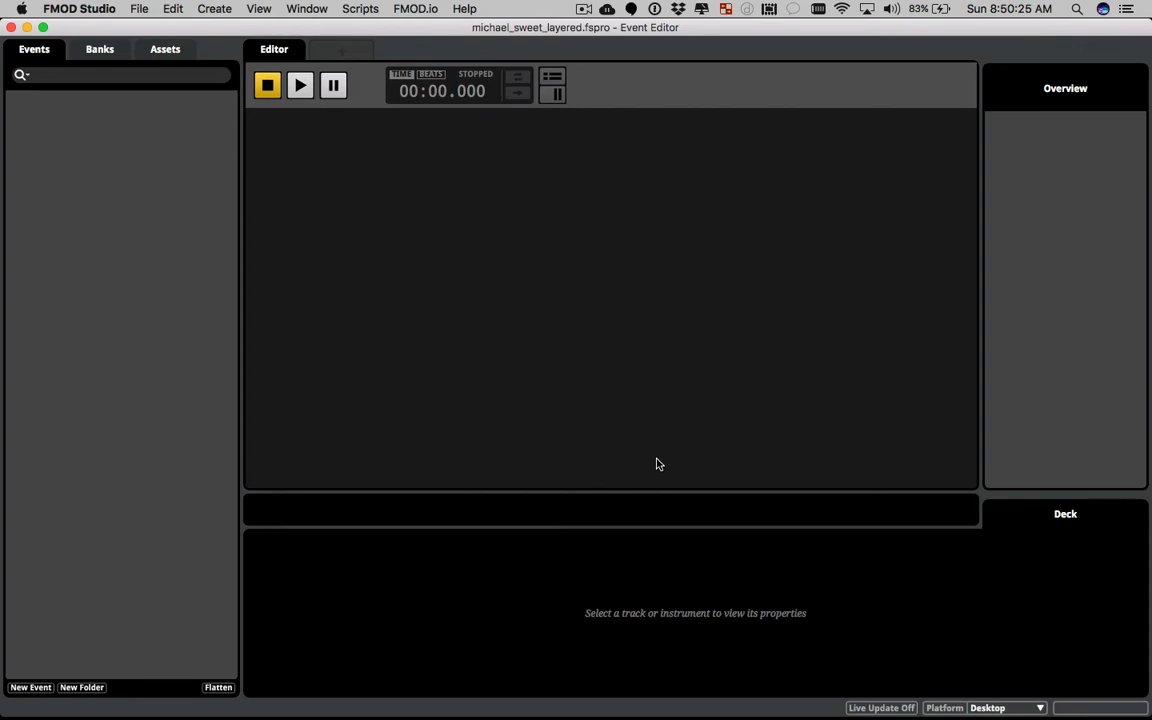
Switch to the Desktop, move the saved project folder closer to the other folders and open it to inspect its contents
key(super+h)
click(859, 414)
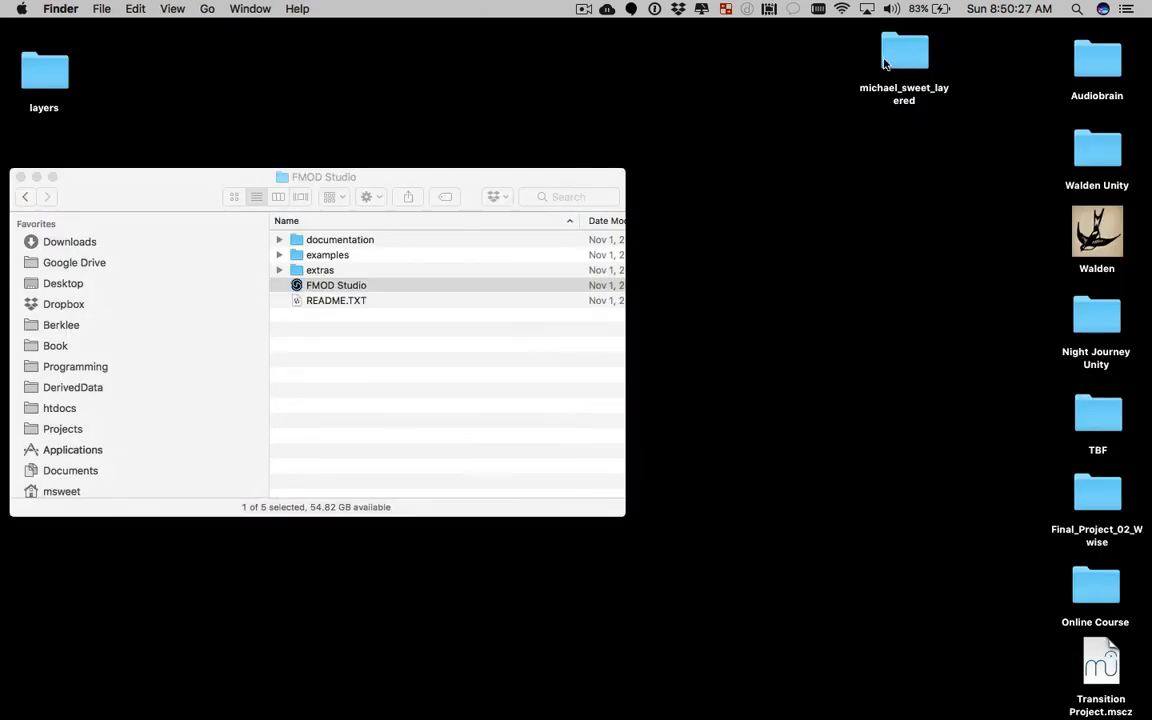
drag(884, 63, 960, 92)
double_click(960, 92)
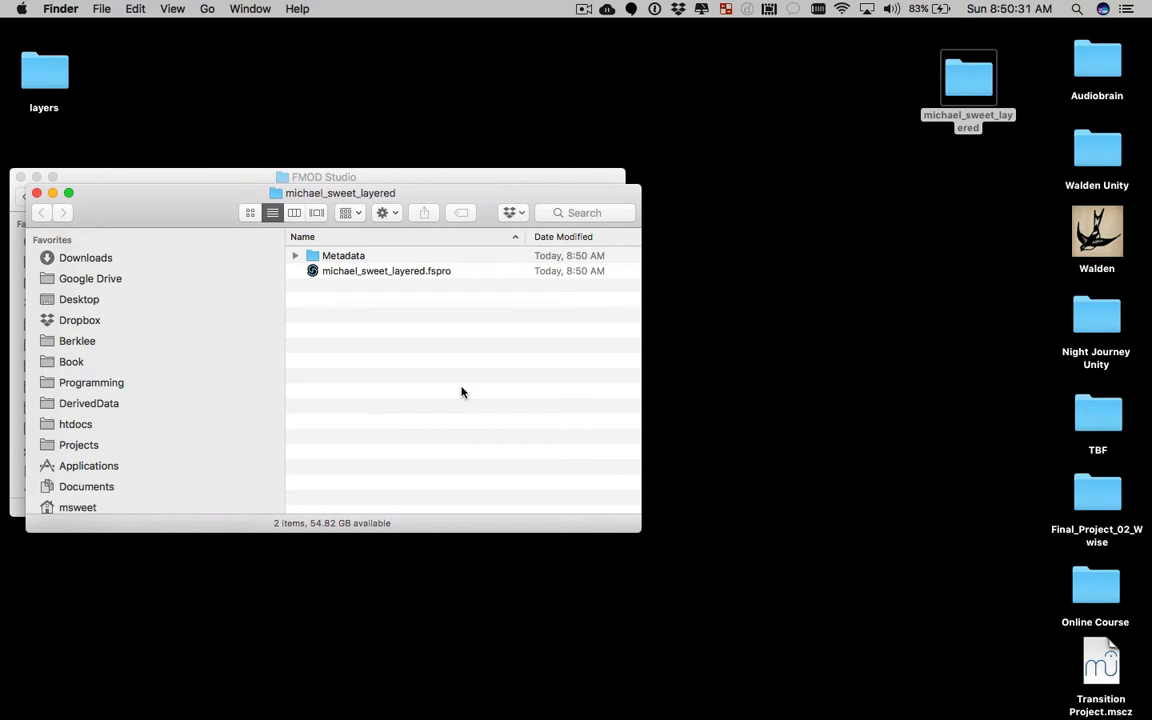
Close the project folder and FMOD Studio folder windows, and switch back to FMOD Studio
key(super+w)
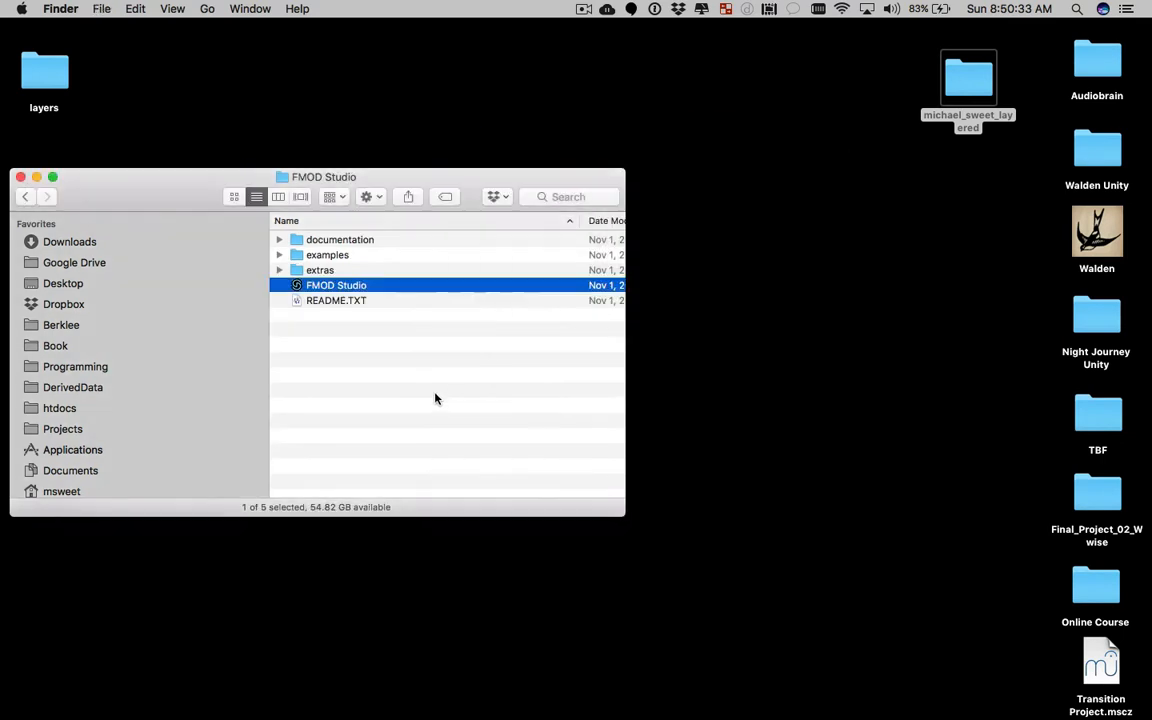
click(427, 403)
key(super+w)
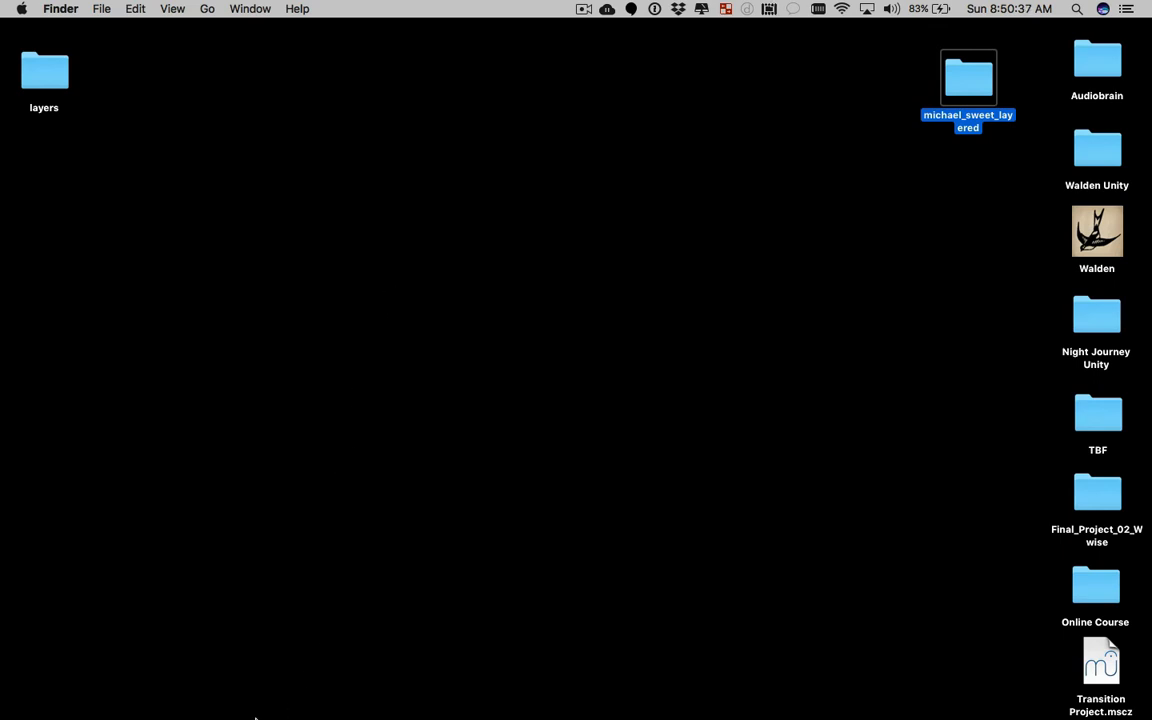
mouse_move(256, 706)
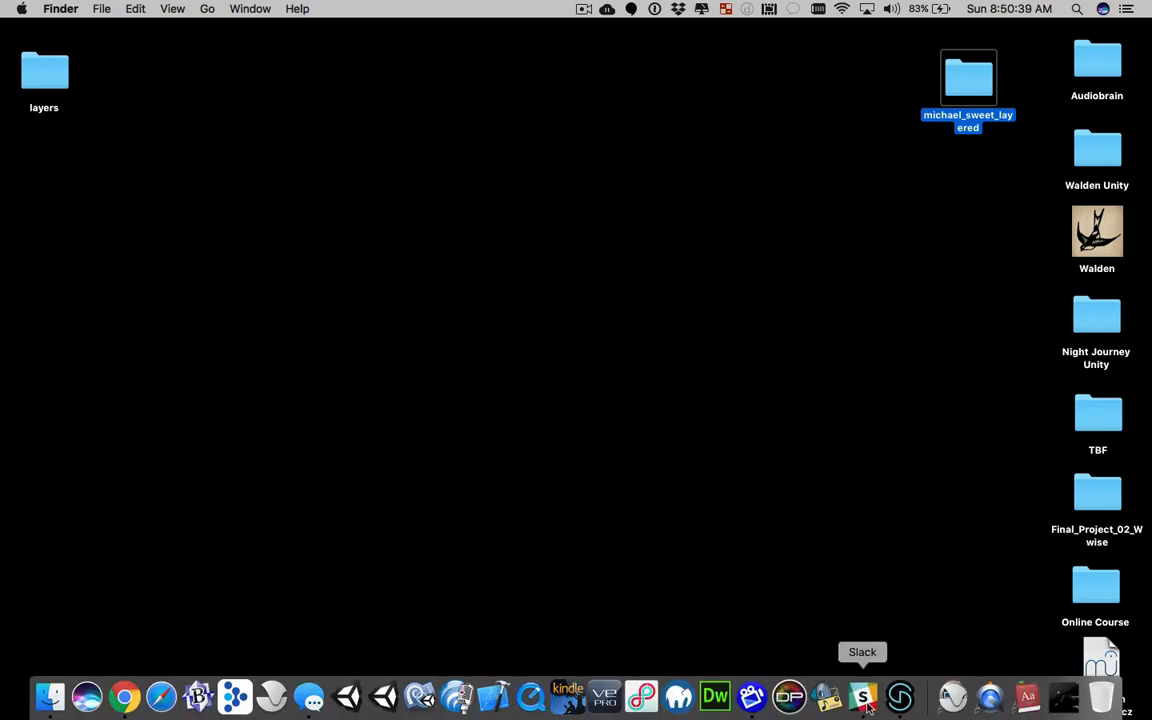
click(900, 697)
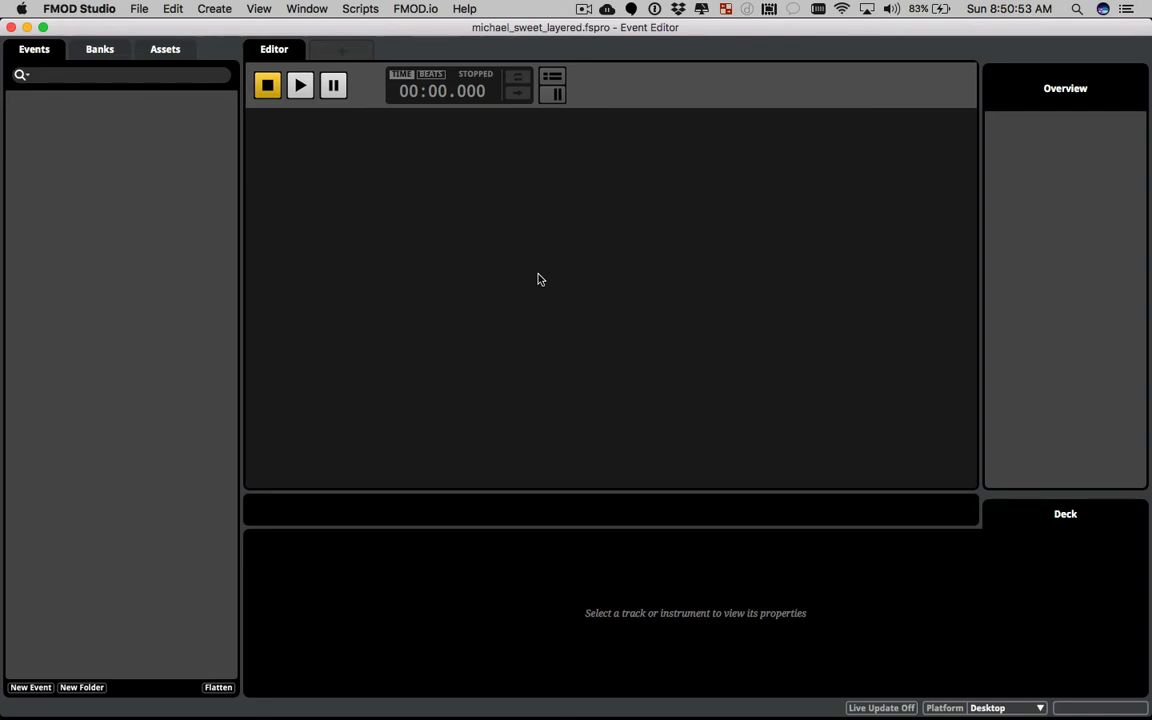
Move the window clear of the desktop's layers folder, create a 2D event named Level_1_Music and save the project
drag(222, 22, 451, 12)
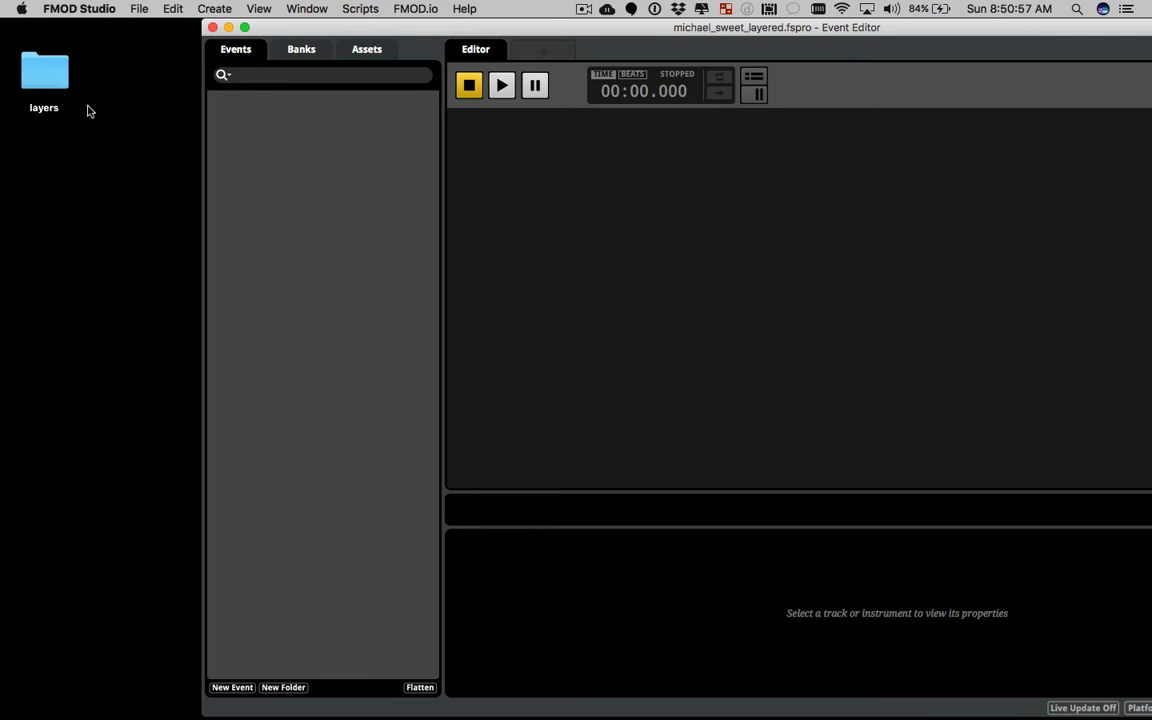
right_click(238, 139)
mouse_move(260, 144)
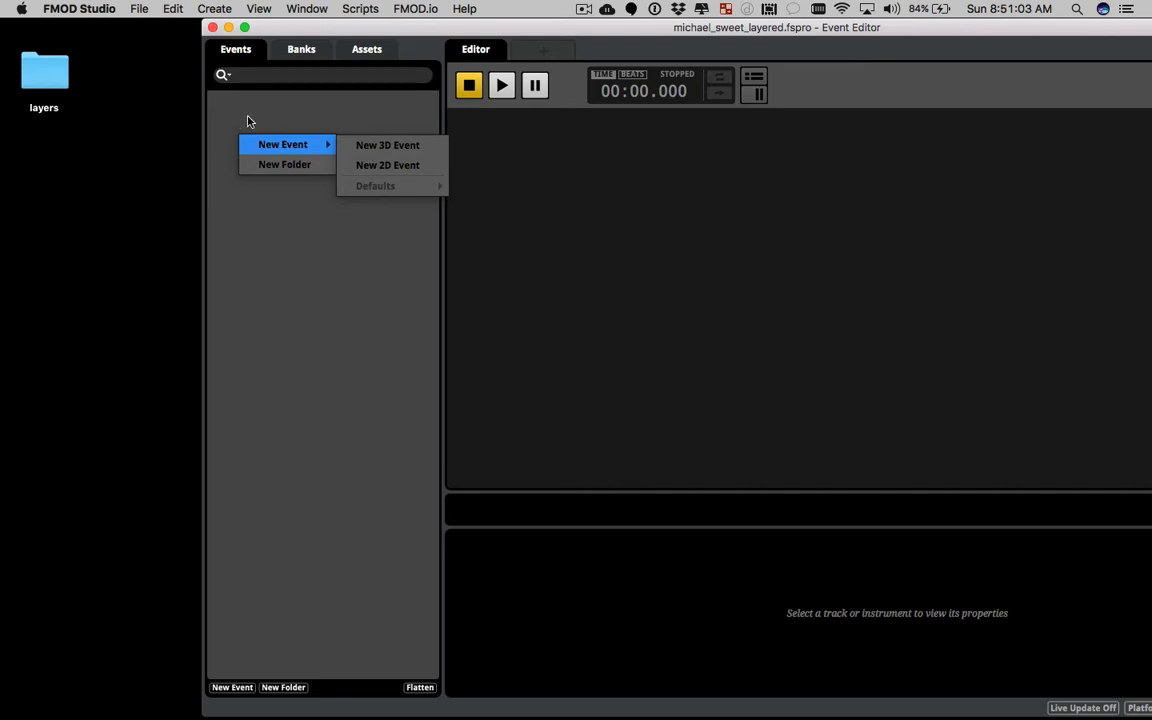
click(367, 167)
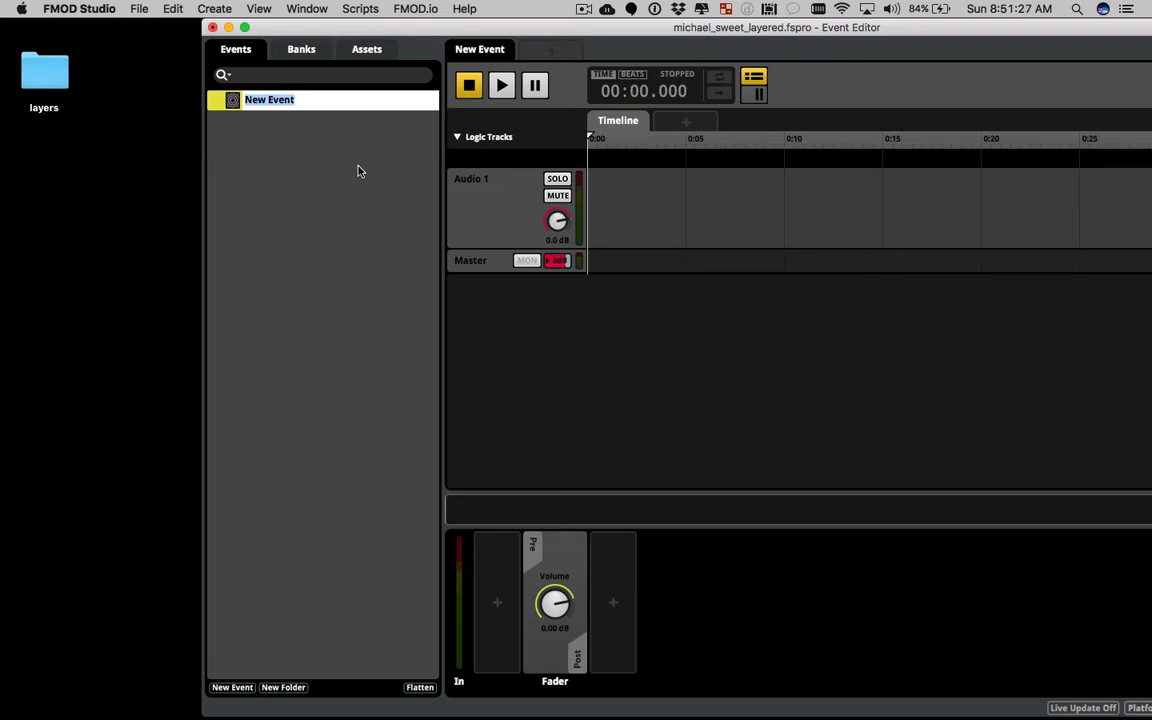
text(Level_1_Music)
key(Return)
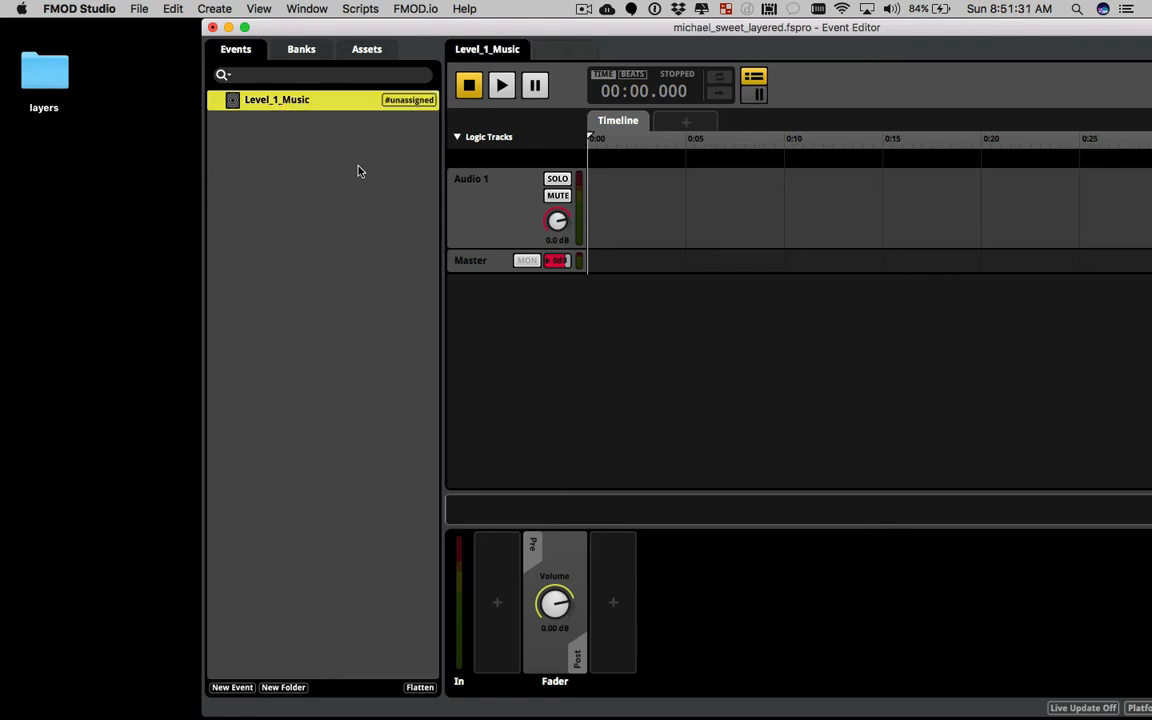
key(super+s)
Add two more audio tracks, Audio 2 and Audio 3, to the Level_1_Music event
drag(320, 27, 255, 34)
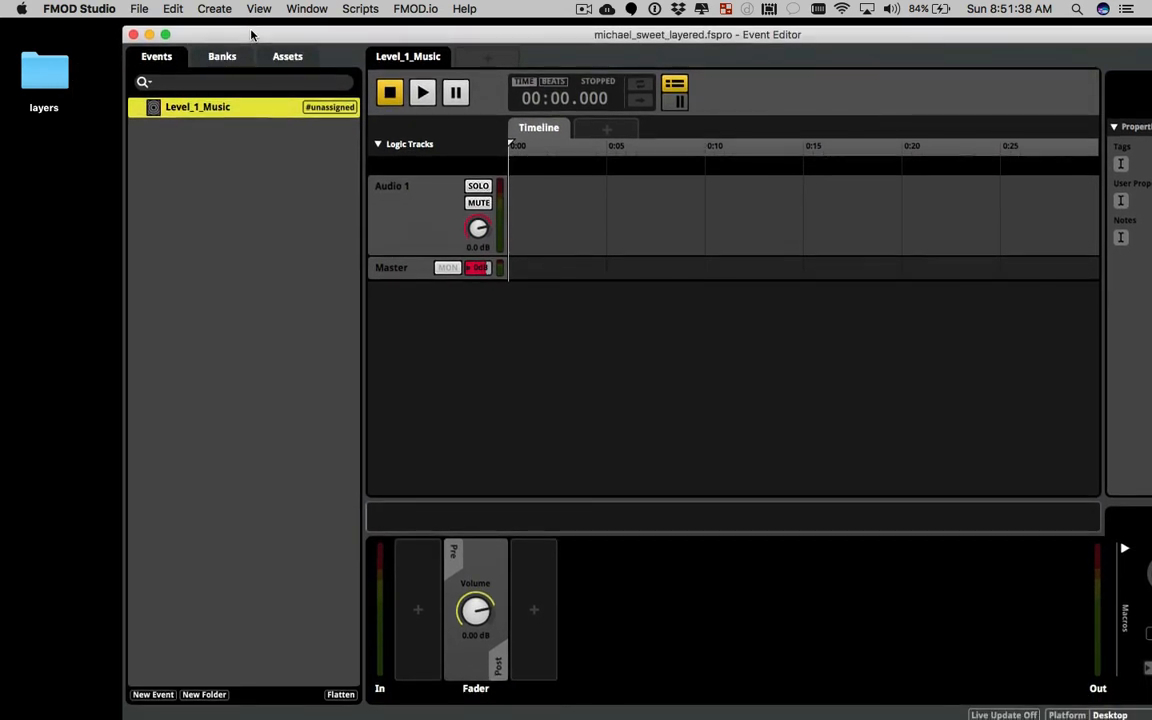
right_click(404, 223)
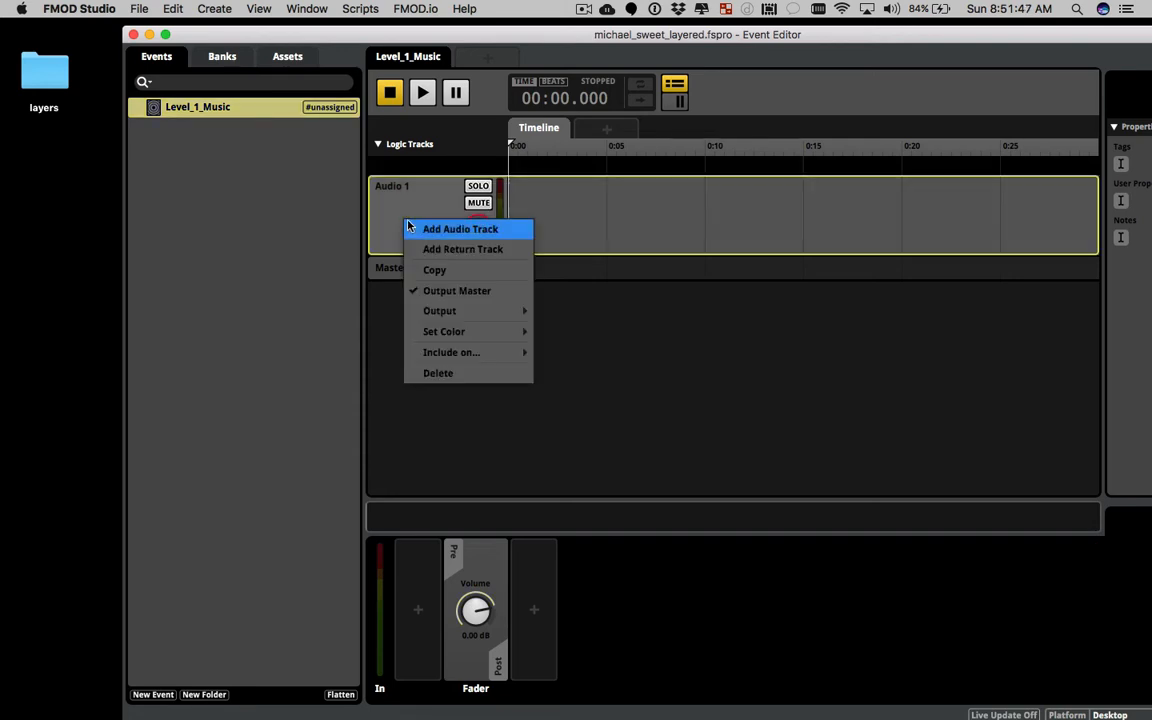
click(420, 227)
right_click(423, 230)
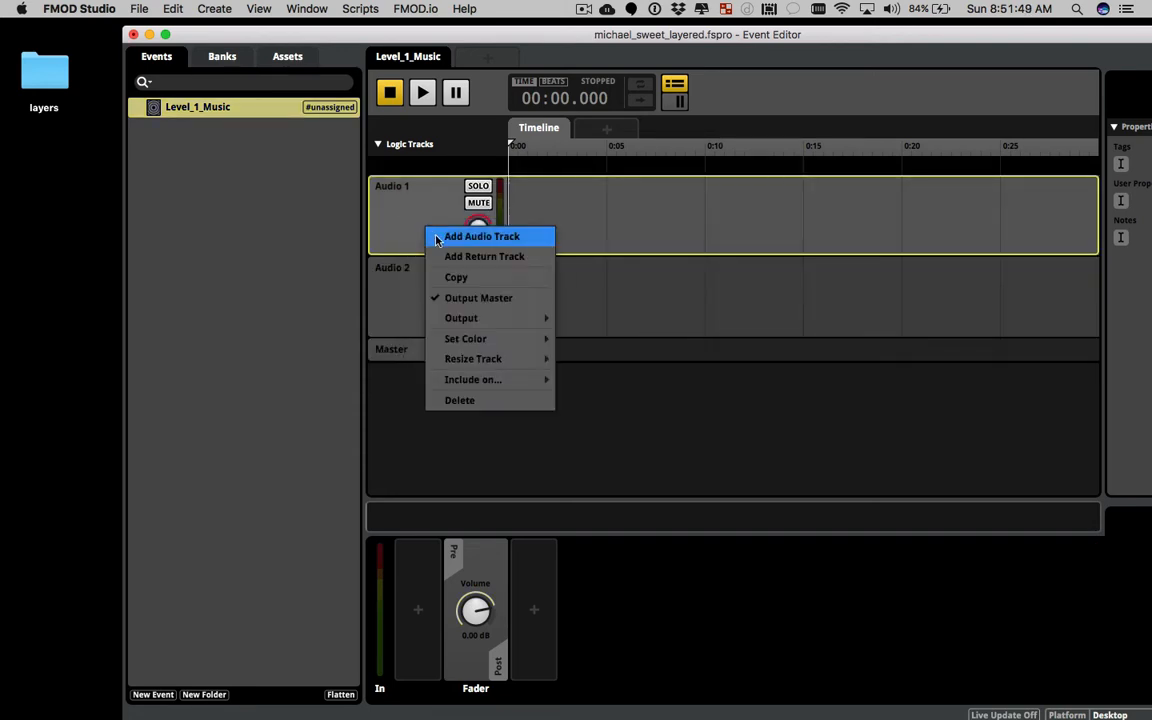
click(437, 240)
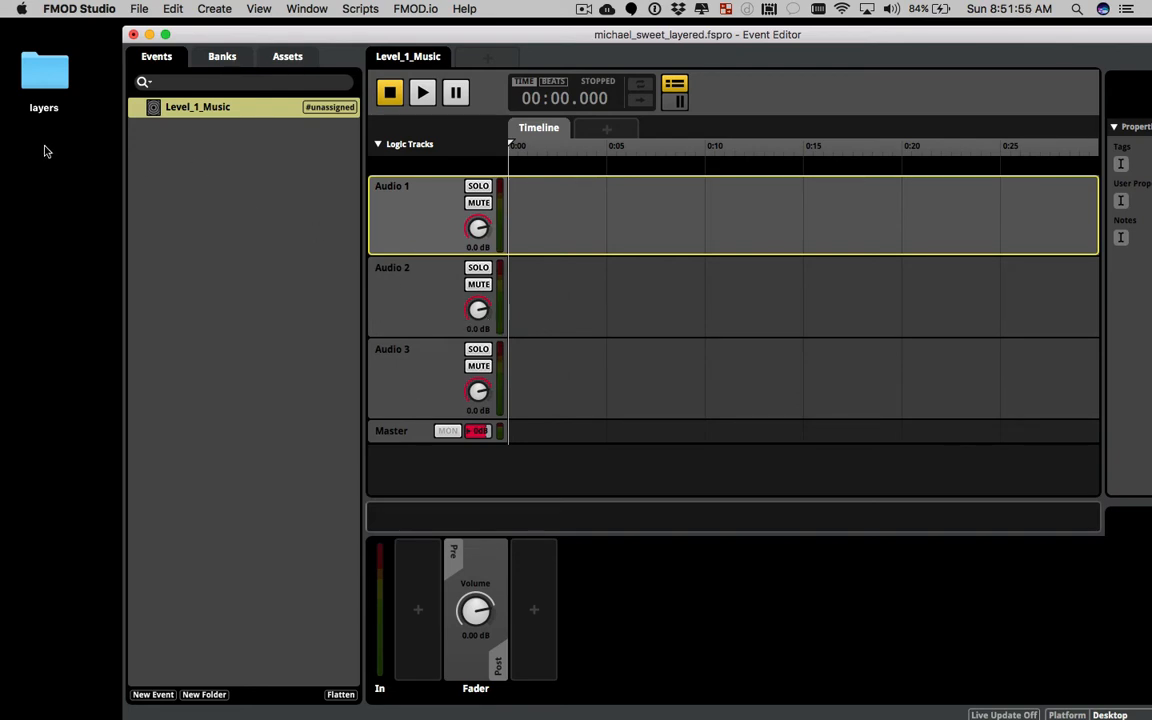
From the desktop's layers folder, place layer_2_high.wav on Audio 1, layer_3_orch.wav on Audio 2 and layer_6_drum.wav on Audio 3
click(42, 80)
double_click(42, 80)
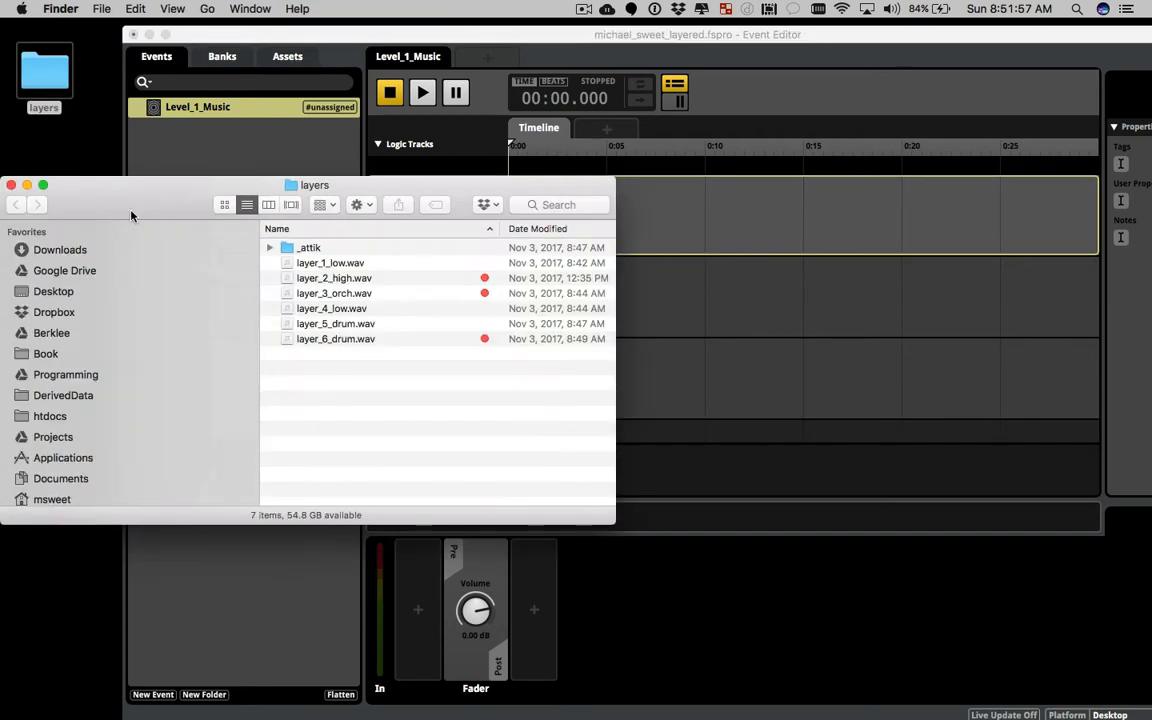
drag(134, 193, 89, 313)
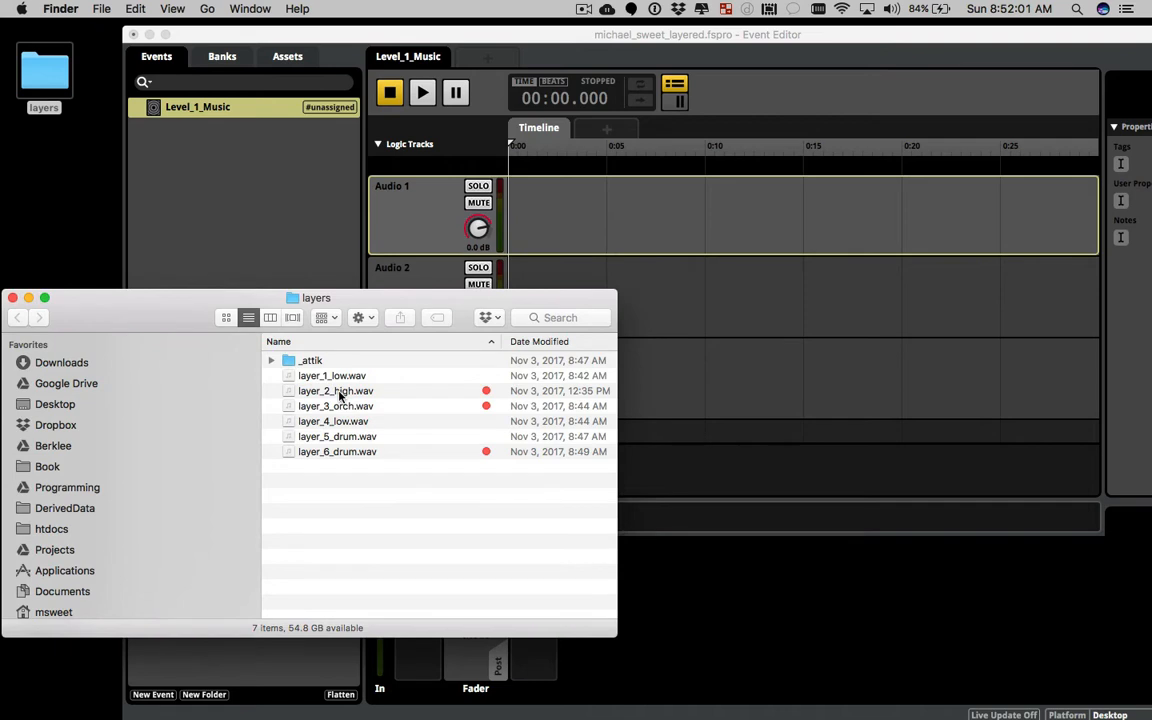
drag(339, 396, 569, 226)
click(94, 276)
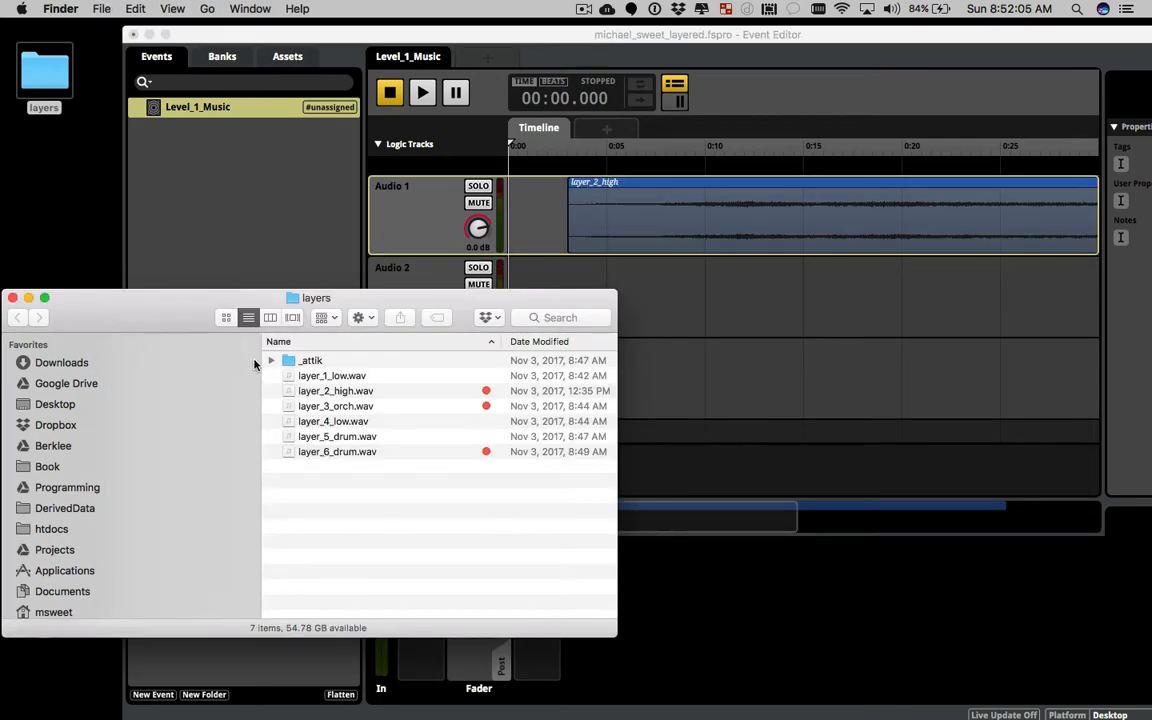
drag(314, 405, 736, 278)
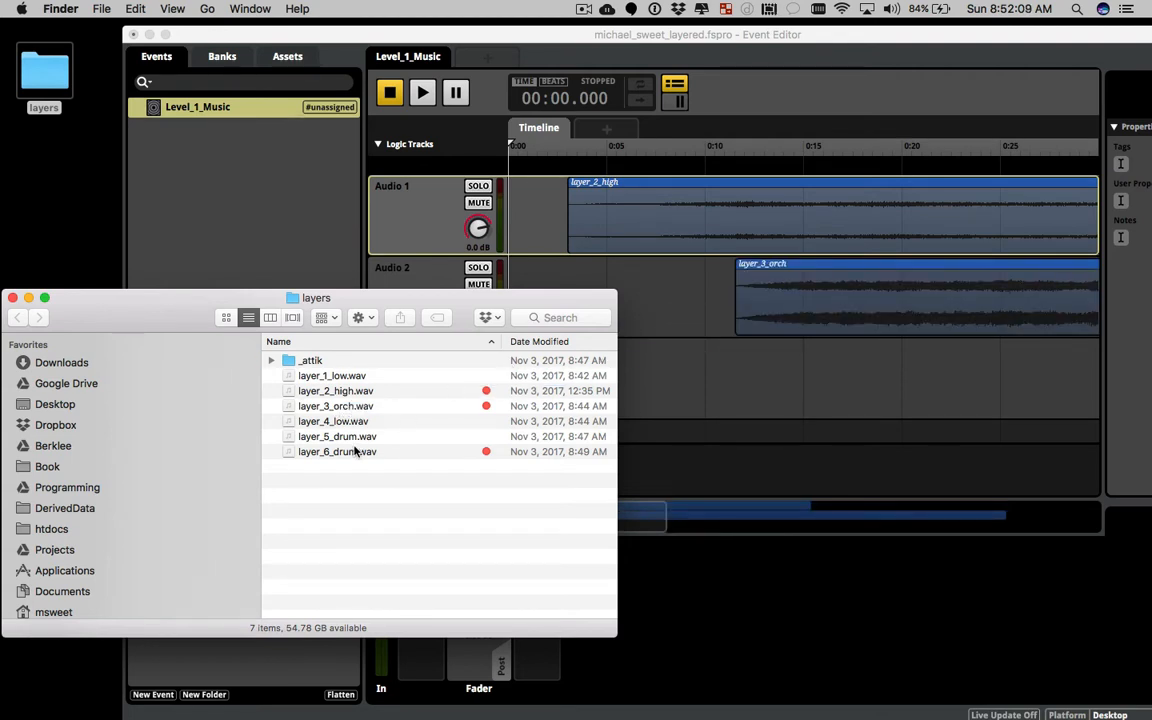
drag(368, 452, 549, 368)
Align the layer_2_high and layer_3_orch clips with the start of the timeline at 0:00
click(687, 375)
drag(730, 303, 446, 277)
drag(572, 206, 462, 206)
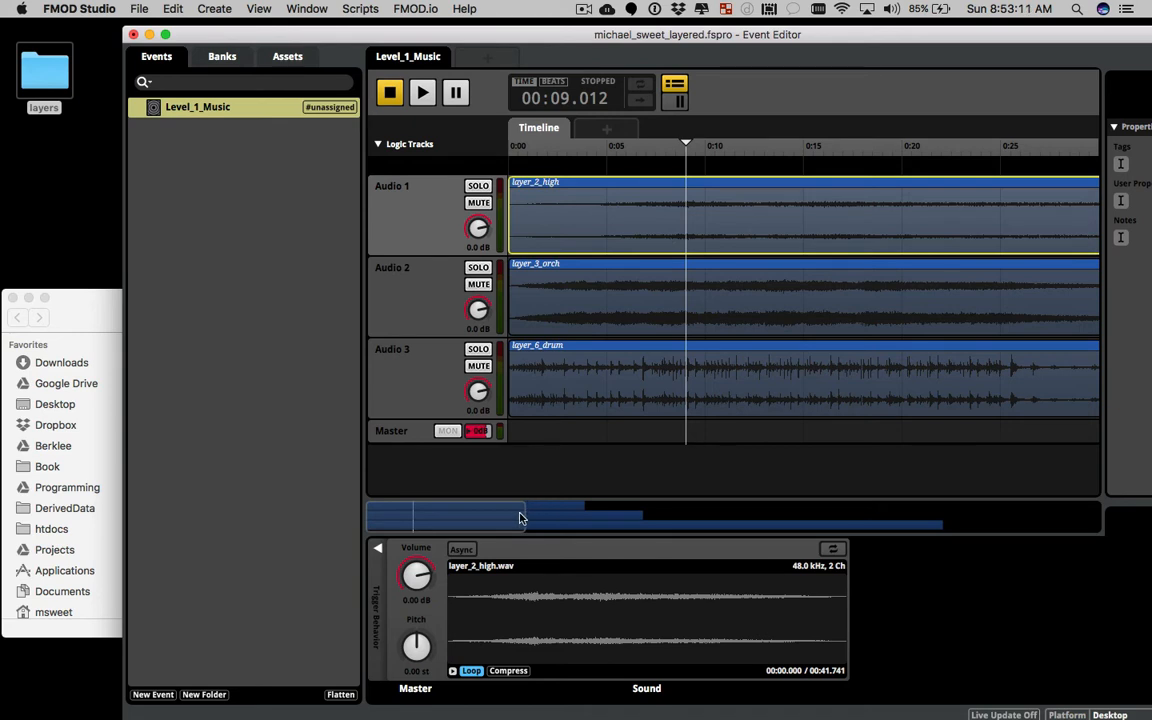
scroll(525, 520, right, 3)
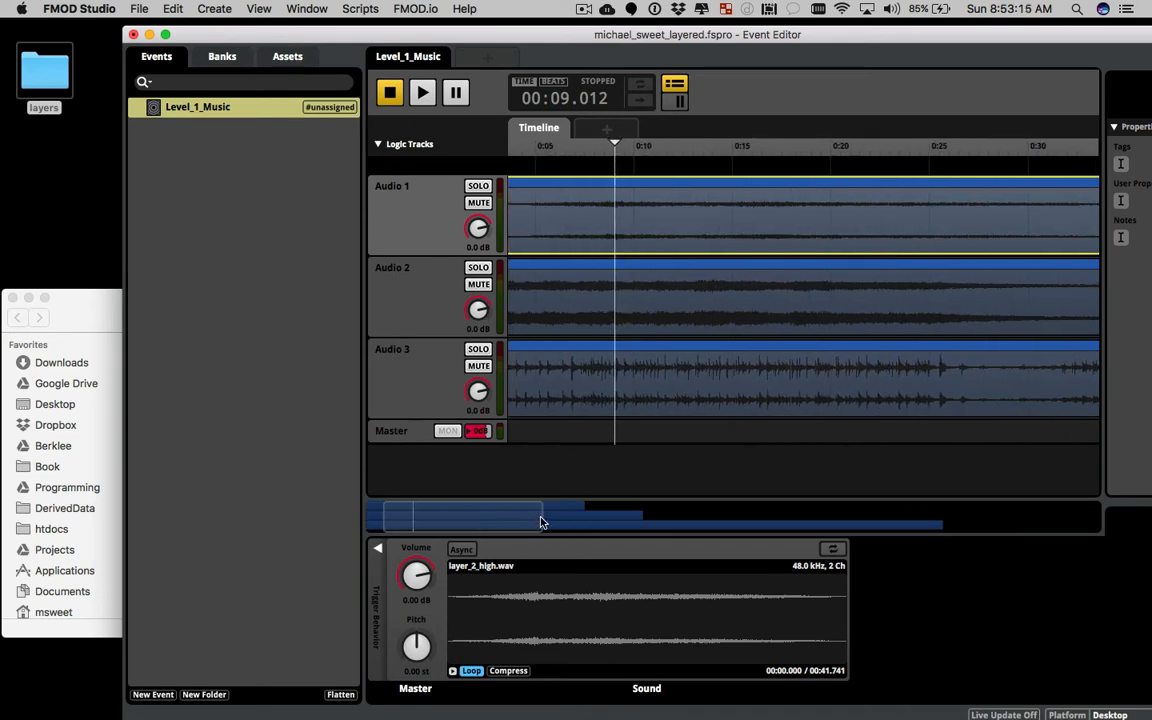
Maximize the event editor window and show the full length of all three clips on the timeline
drag(547, 522, 1116, 527)
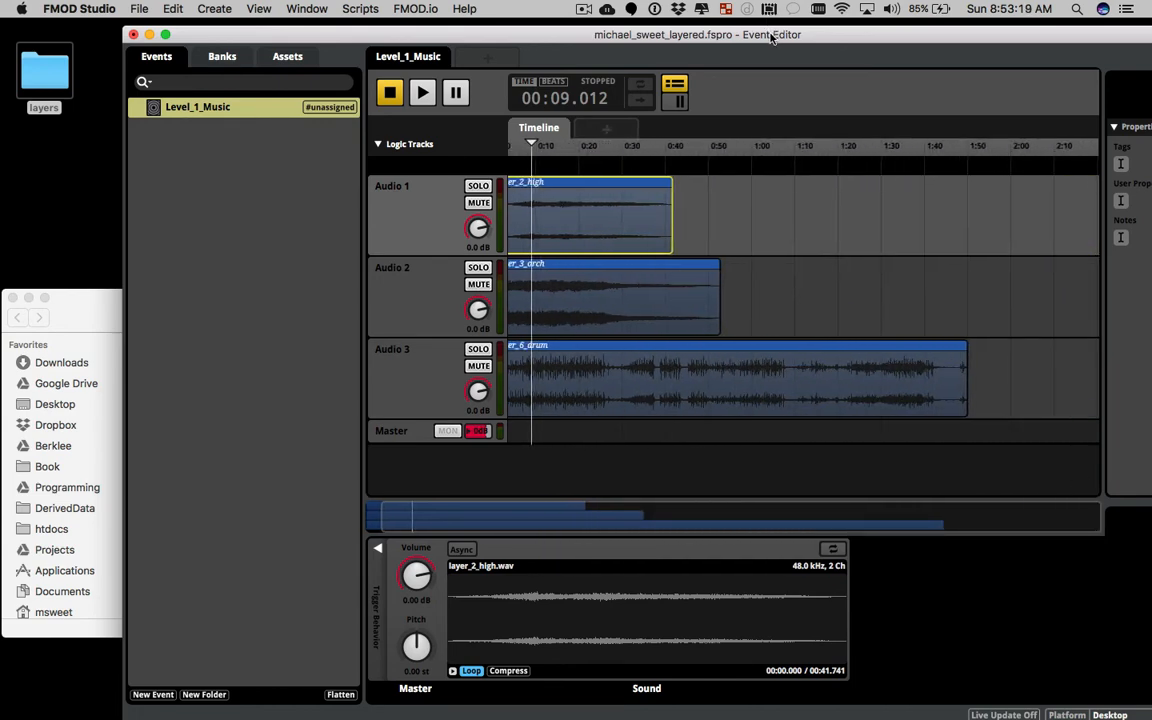
double_click(695, 35)
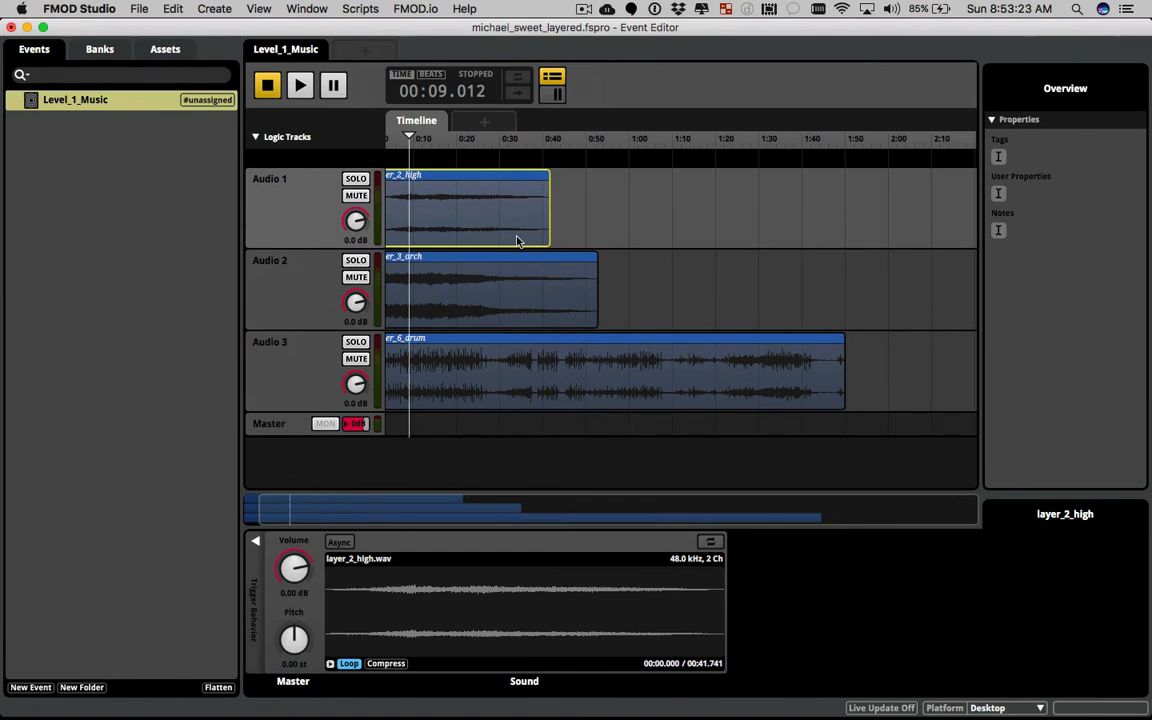
scroll(510, 260, left, 2)
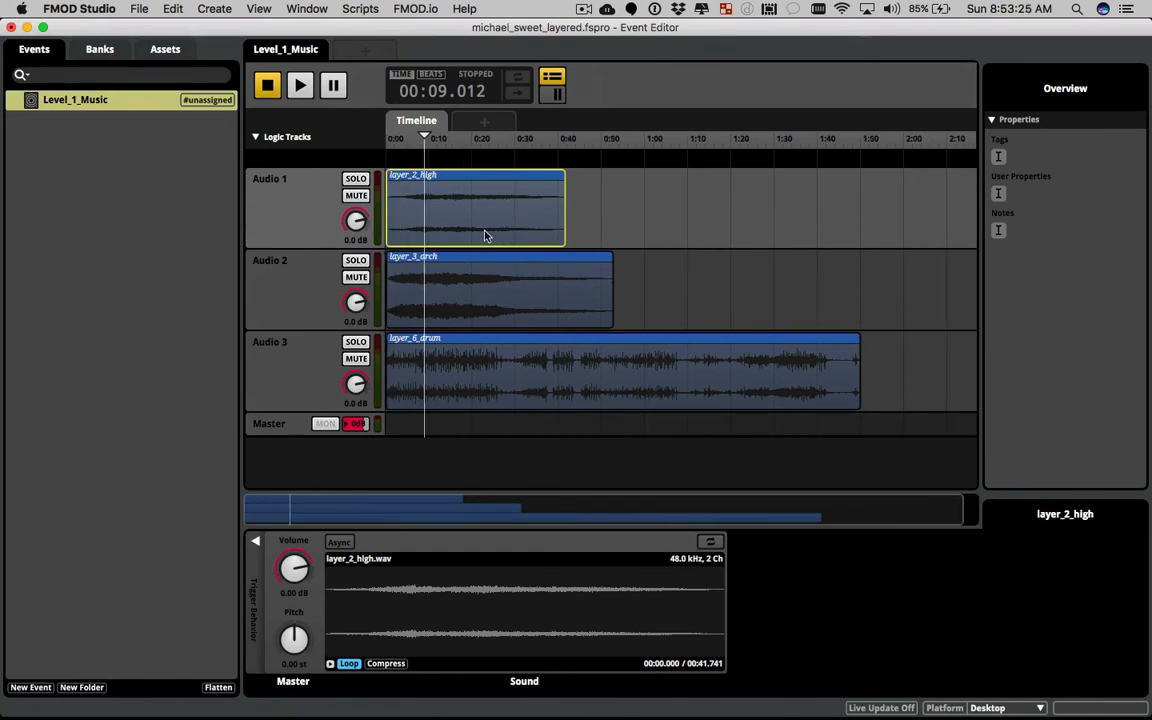
Turn on looping for the layer_2_high, layer_3_orch and layer_6_drum clips
click(482, 301)
click(484, 360)
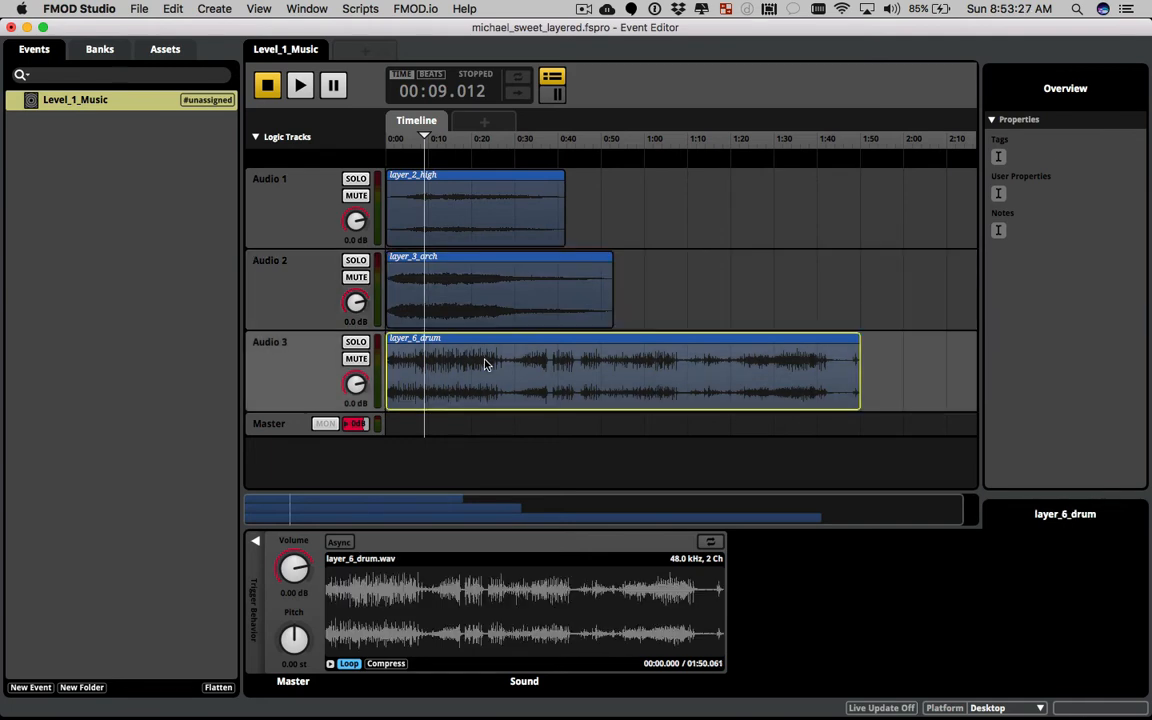
click(478, 302)
click(469, 208)
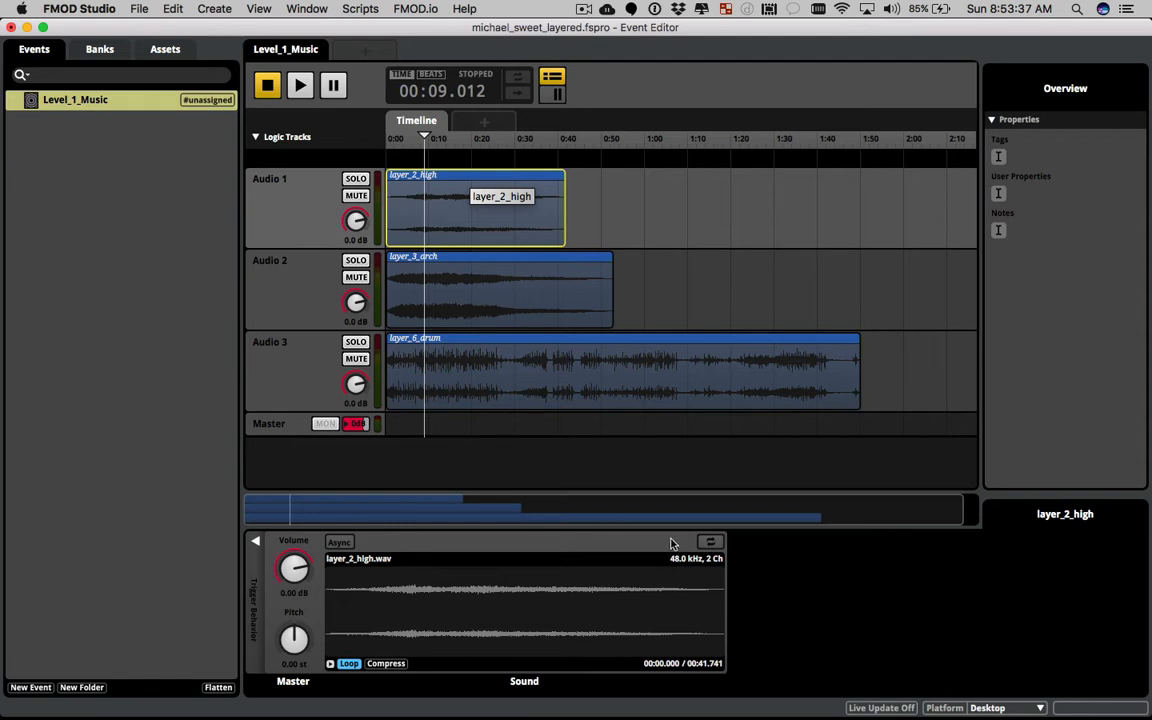
click(712, 544)
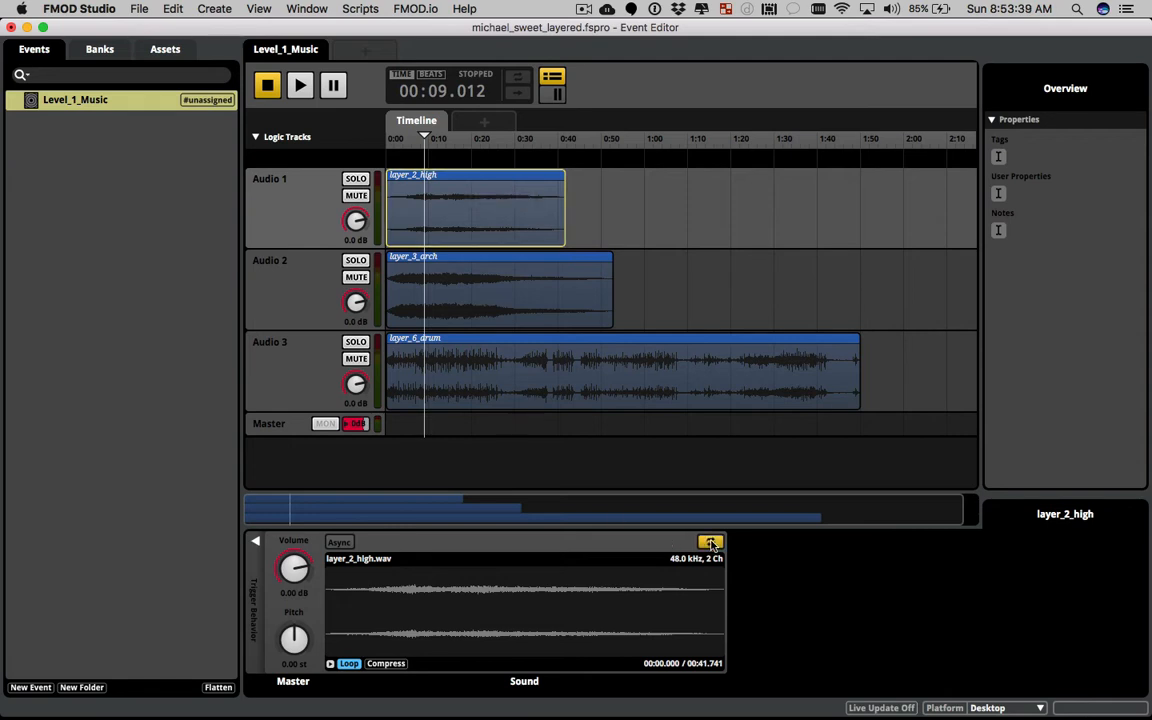
click(521, 286)
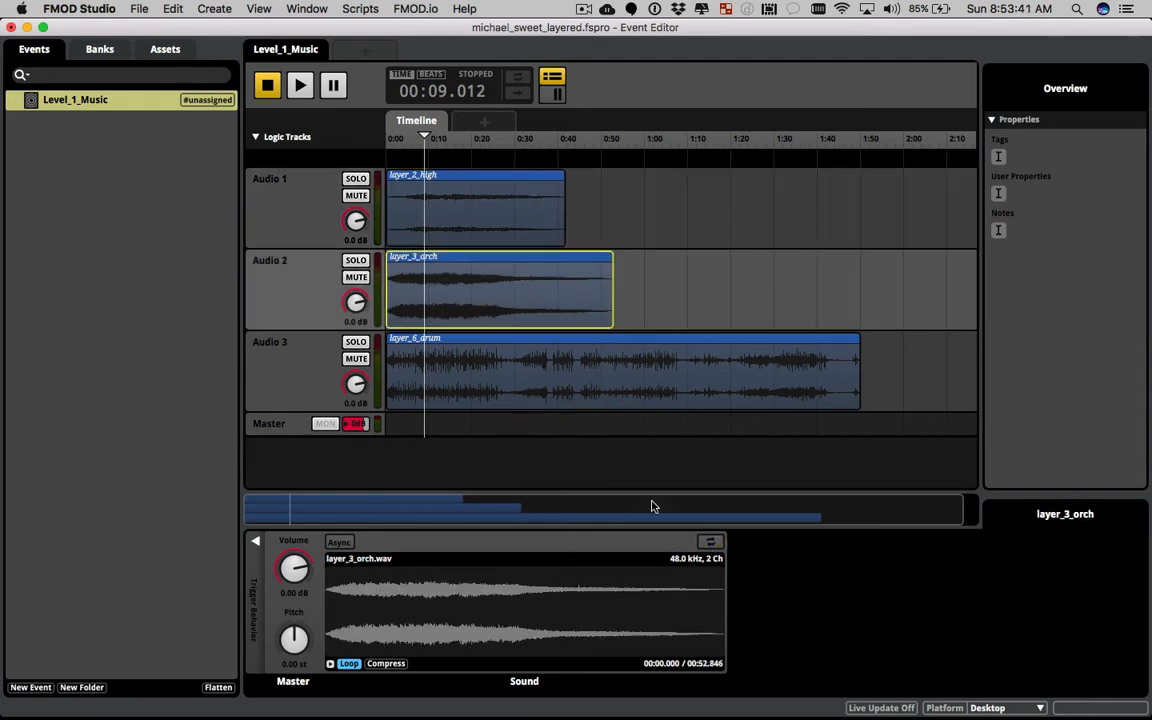
click(493, 350)
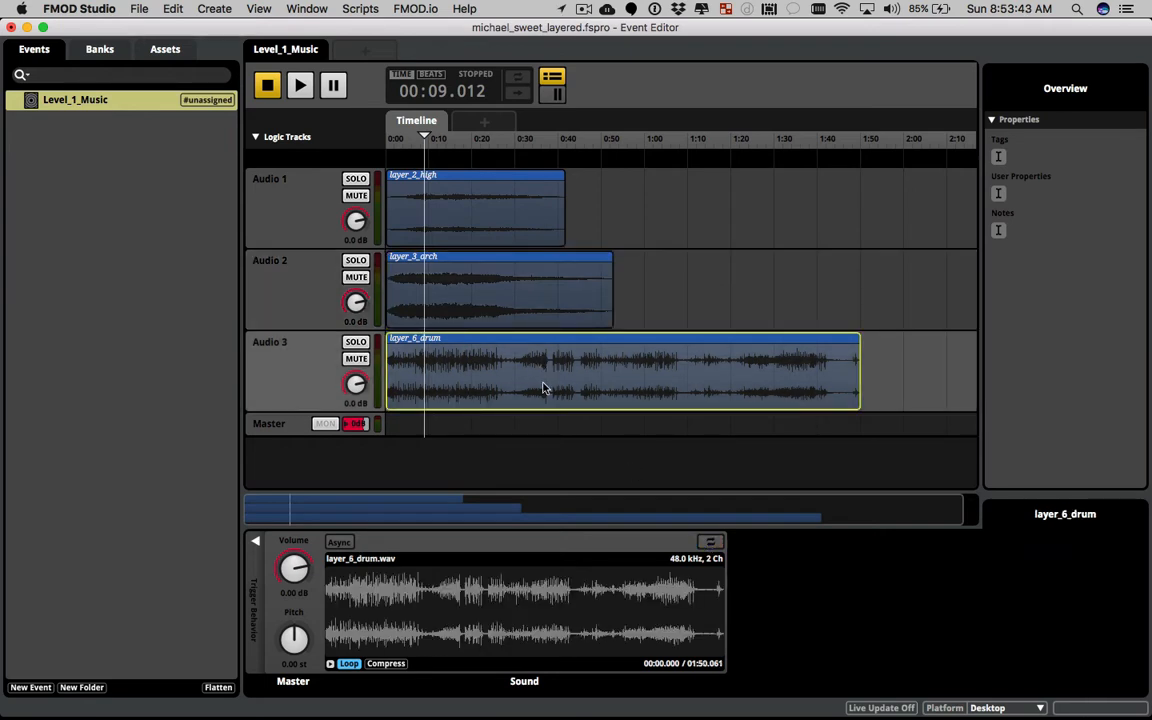
click(710, 542)
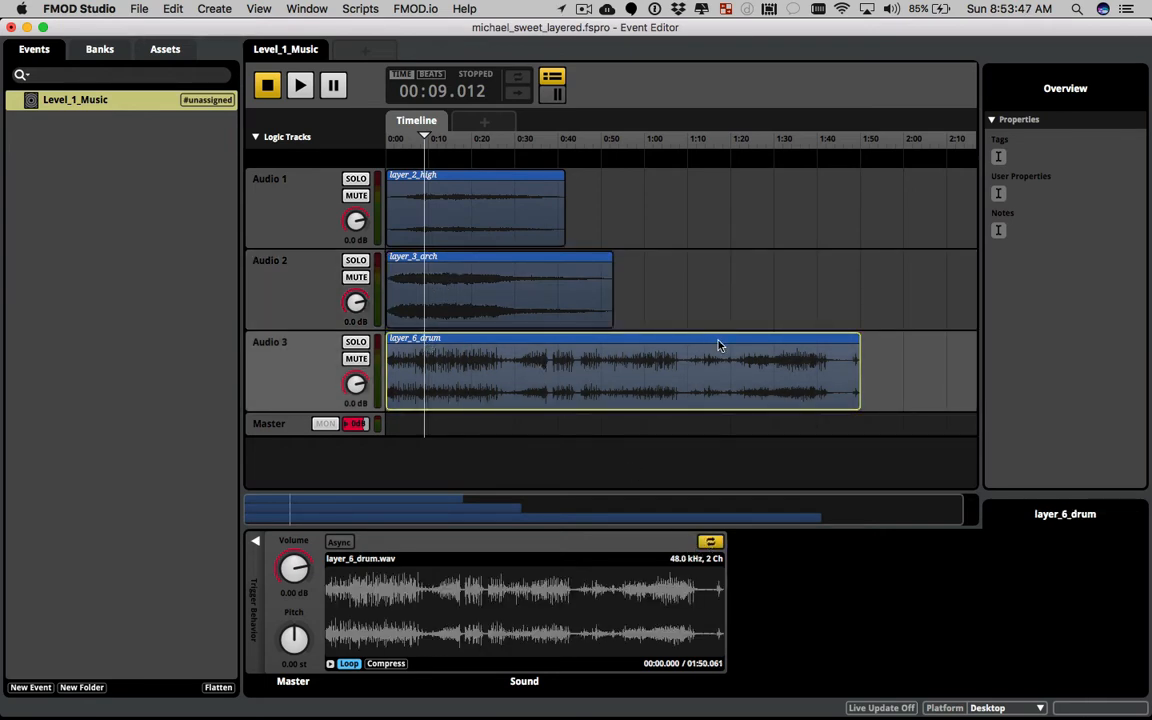
Make the layer_6_drum, layer_3_orch and layer_2_high clips play asynchronously (Async)
click(343, 543)
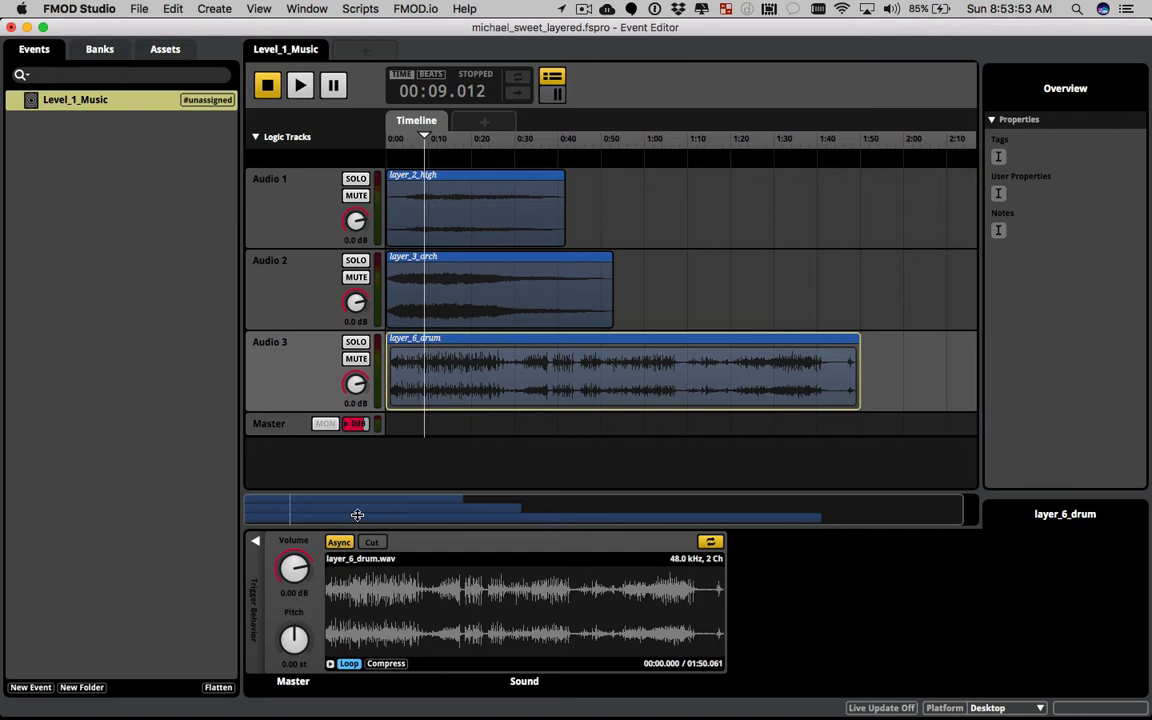
click(449, 299)
click(442, 206)
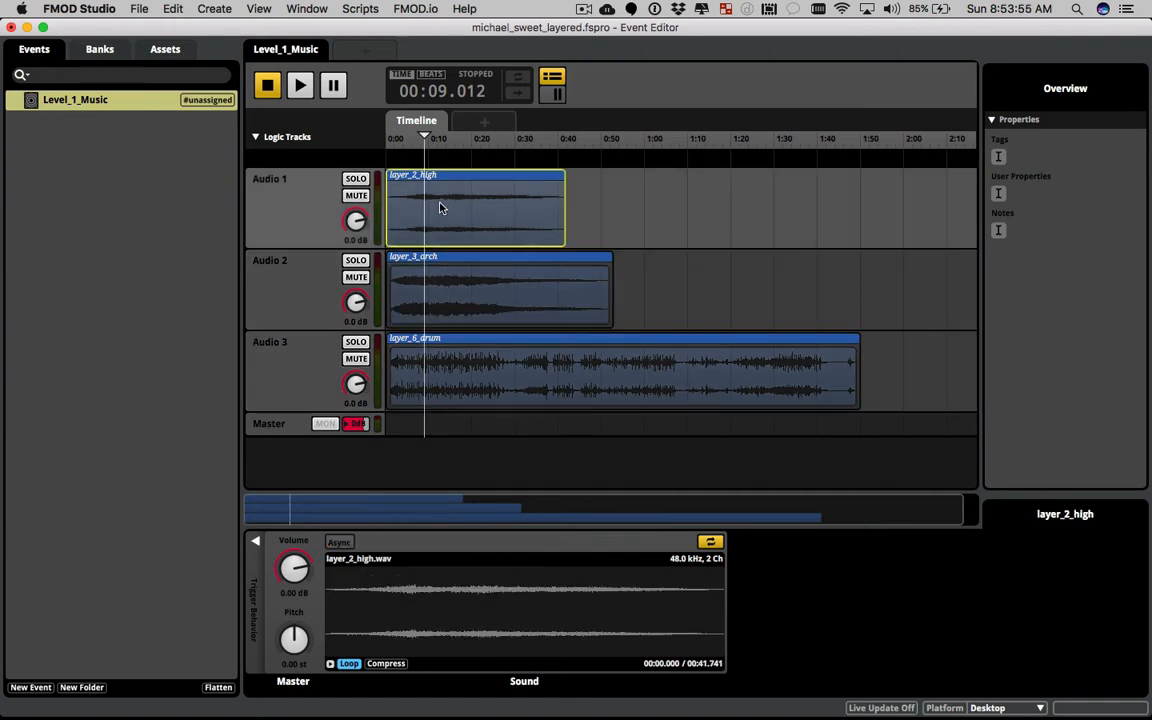
click(340, 543)
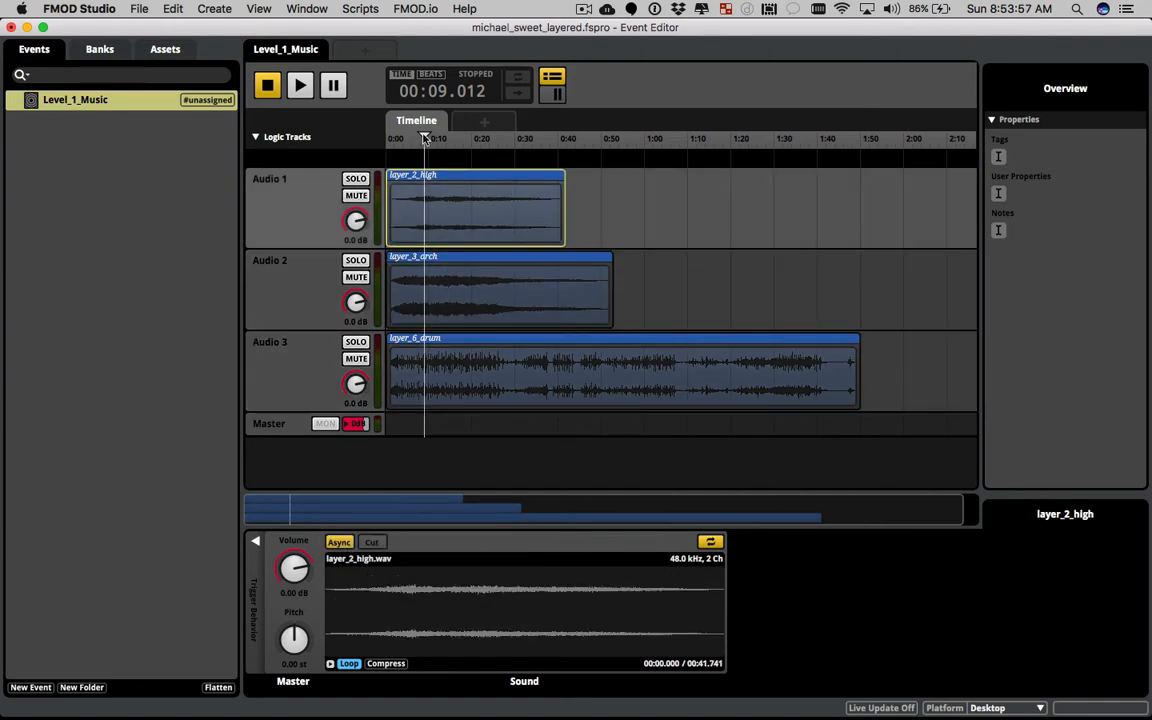
Add a sustain point to the timeline's logic track and place it at about 0:04
drag(428, 138, 405, 138)
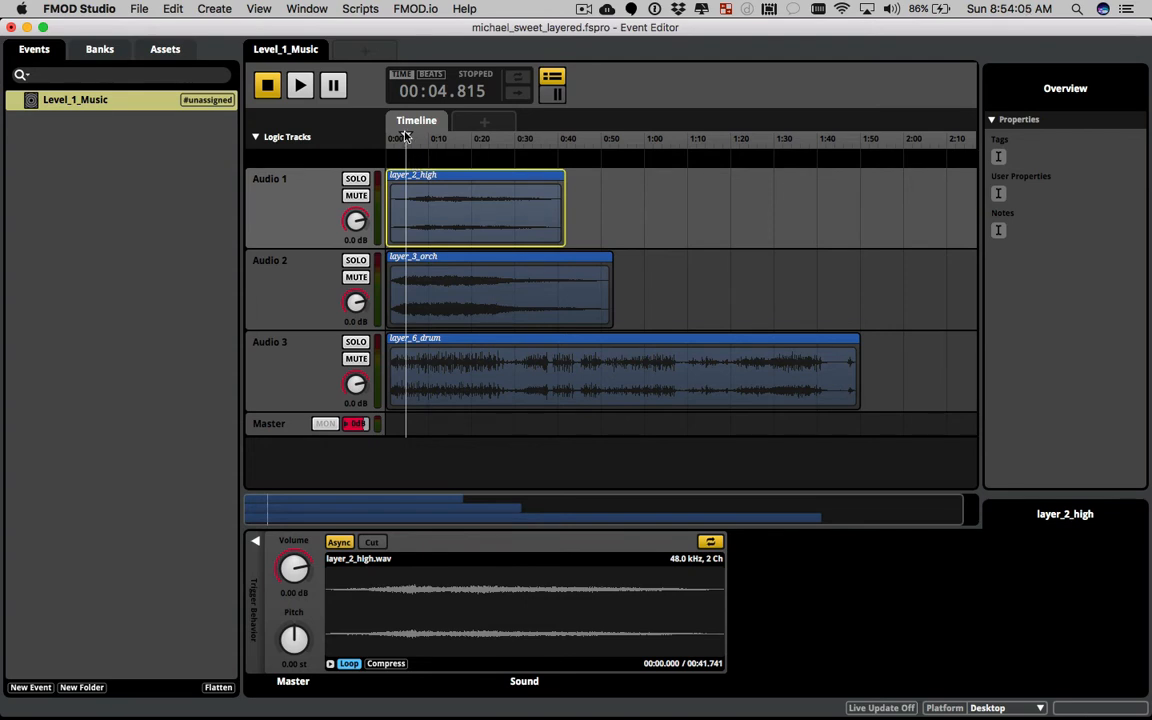
mouse_move(407, 138)
mouse_down()
mouse_move(505, 137)
mouse_move(409, 145)
mouse_up()
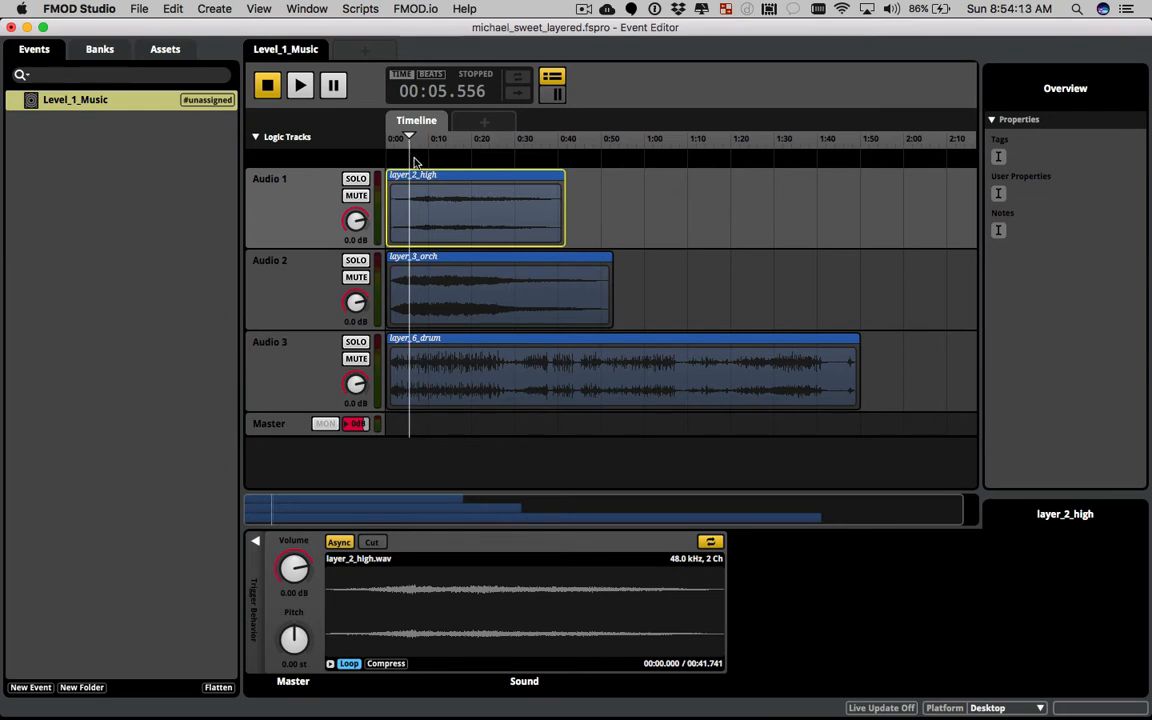
right_click(417, 162)
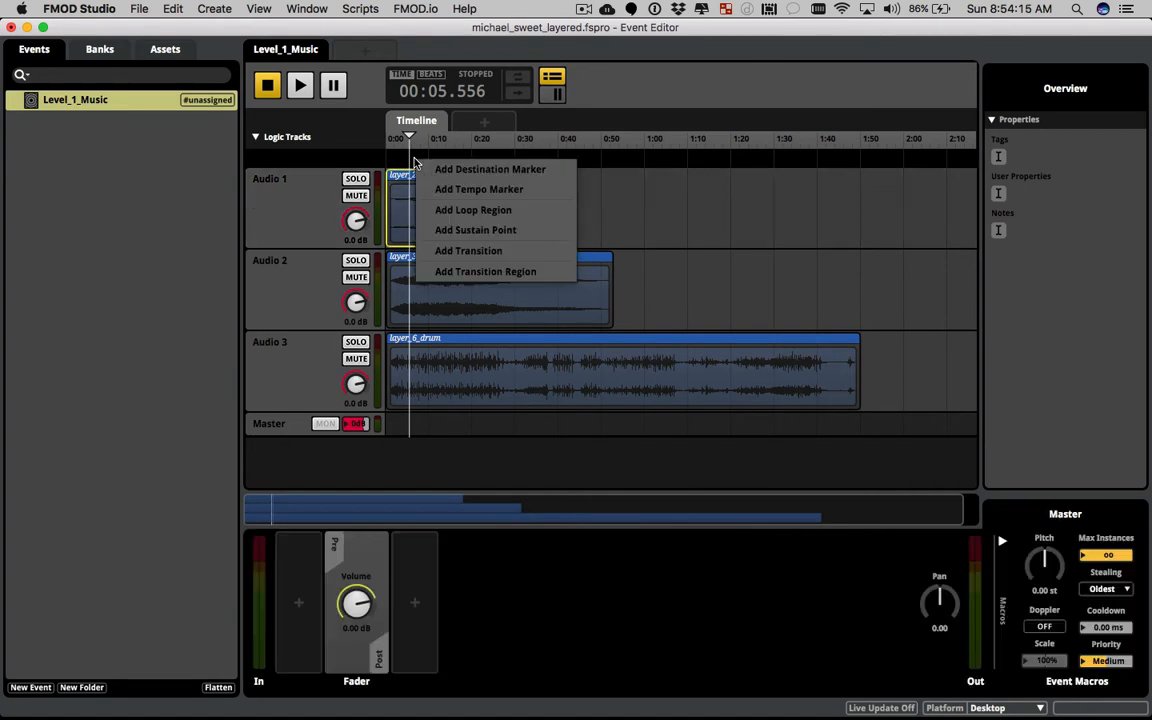
click(475, 230)
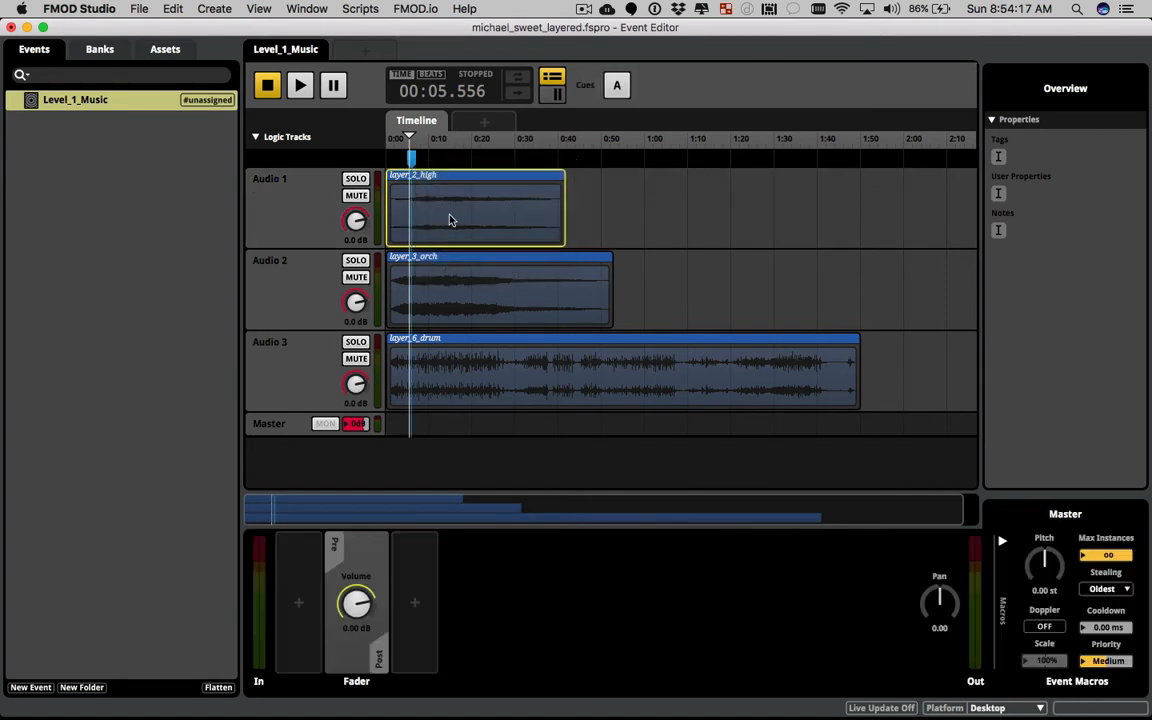
click(411, 161)
drag(411, 161, 402, 160)
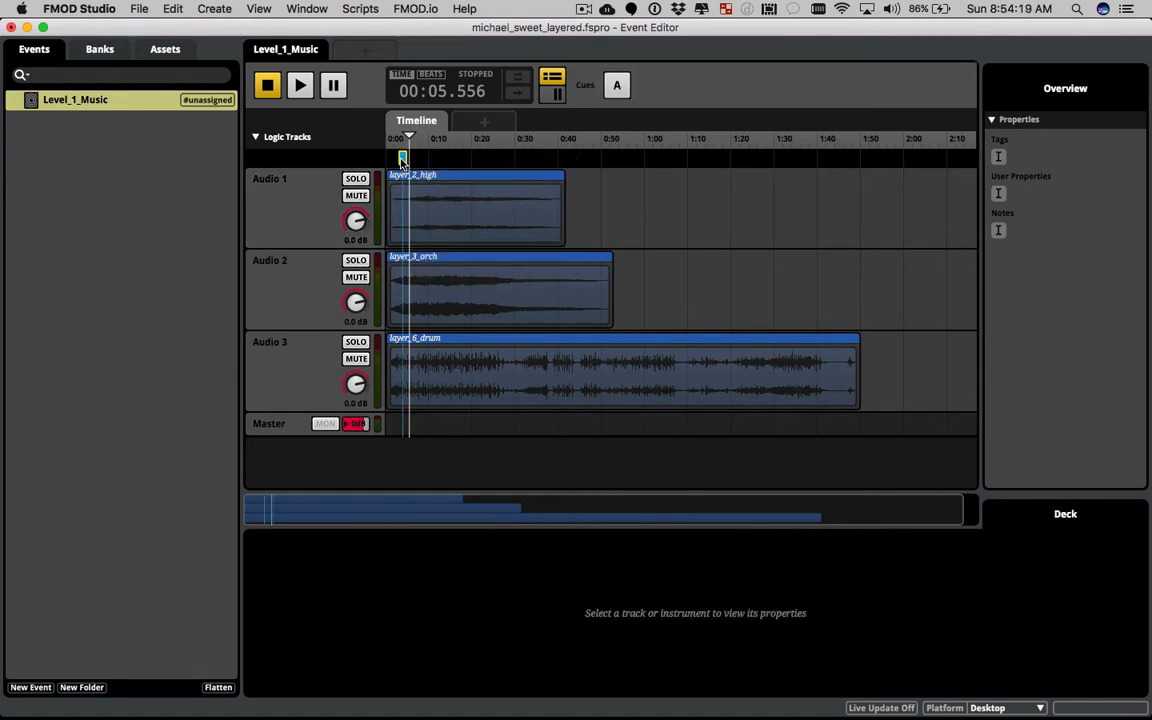
Play the event from 0:00 to check that the layers keep sounding at the sustain point, and stop playback
click(387, 137)
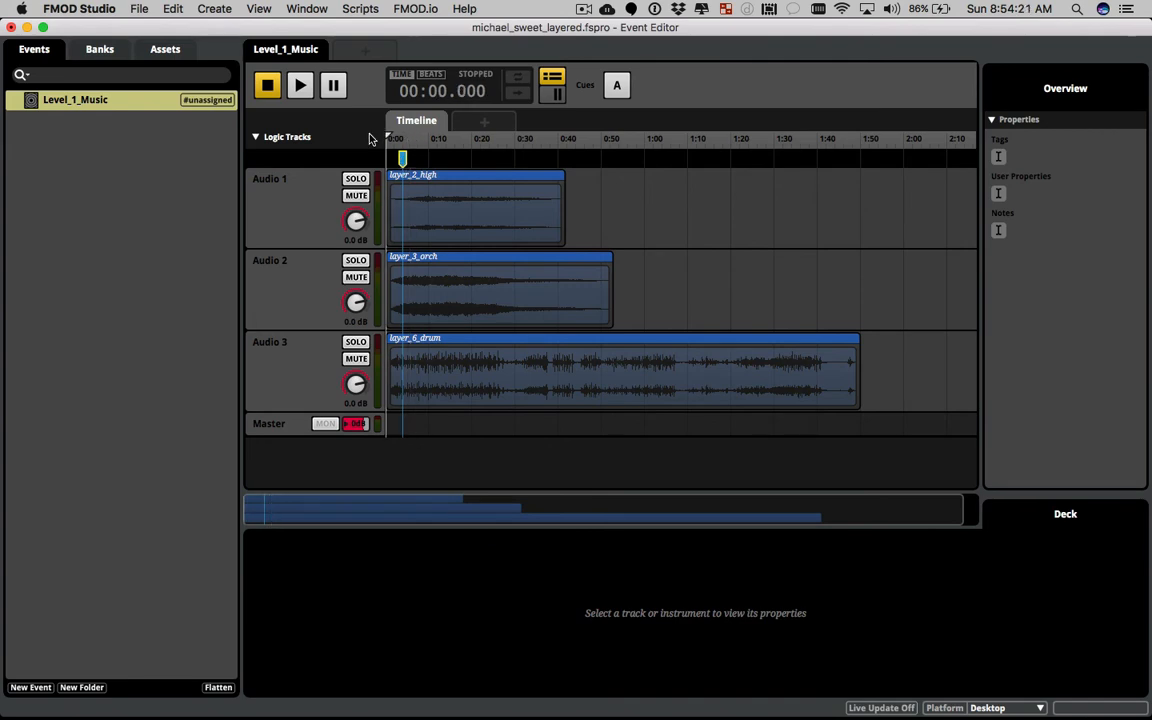
click(300, 86)
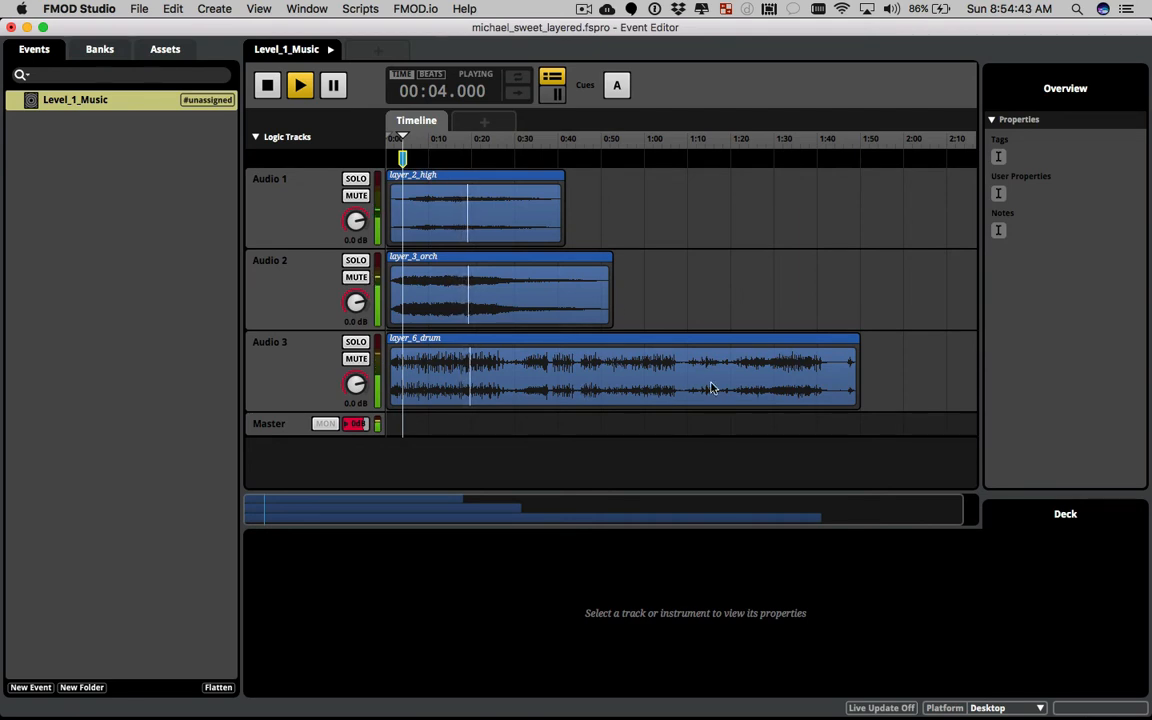
click(269, 85)
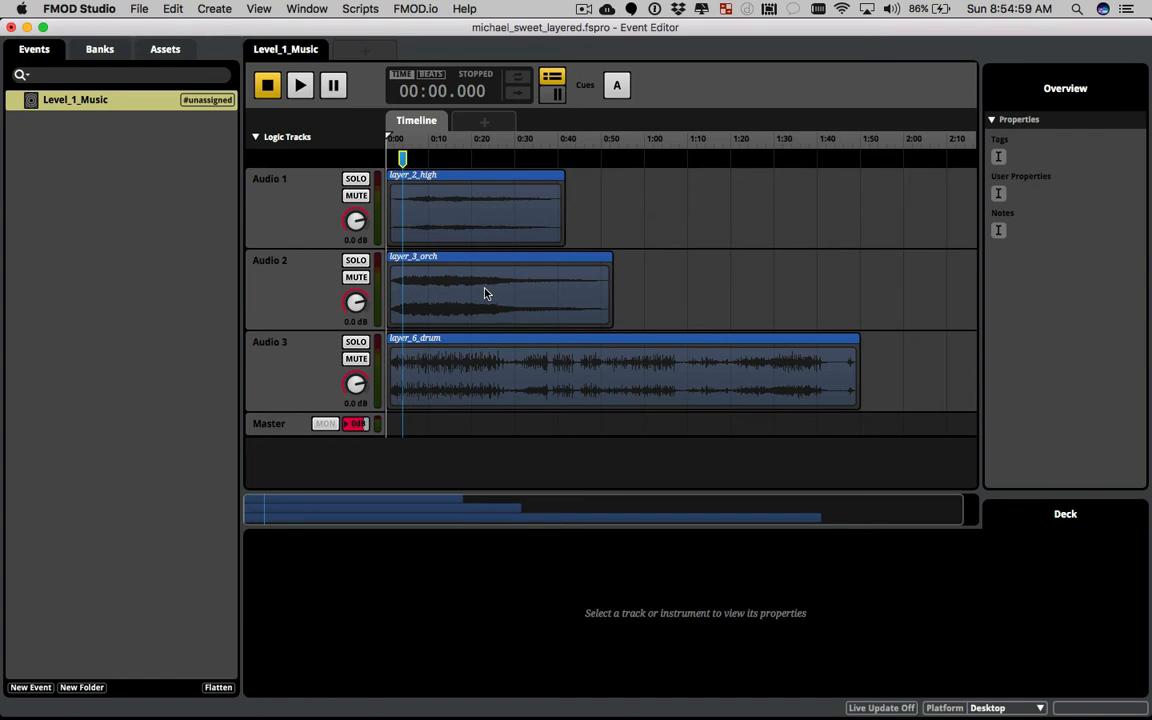
Add a user parameter named fluffyanimalcount with a range of 0 to 100 to the event
click(489, 126)
mouse_move(513, 140)
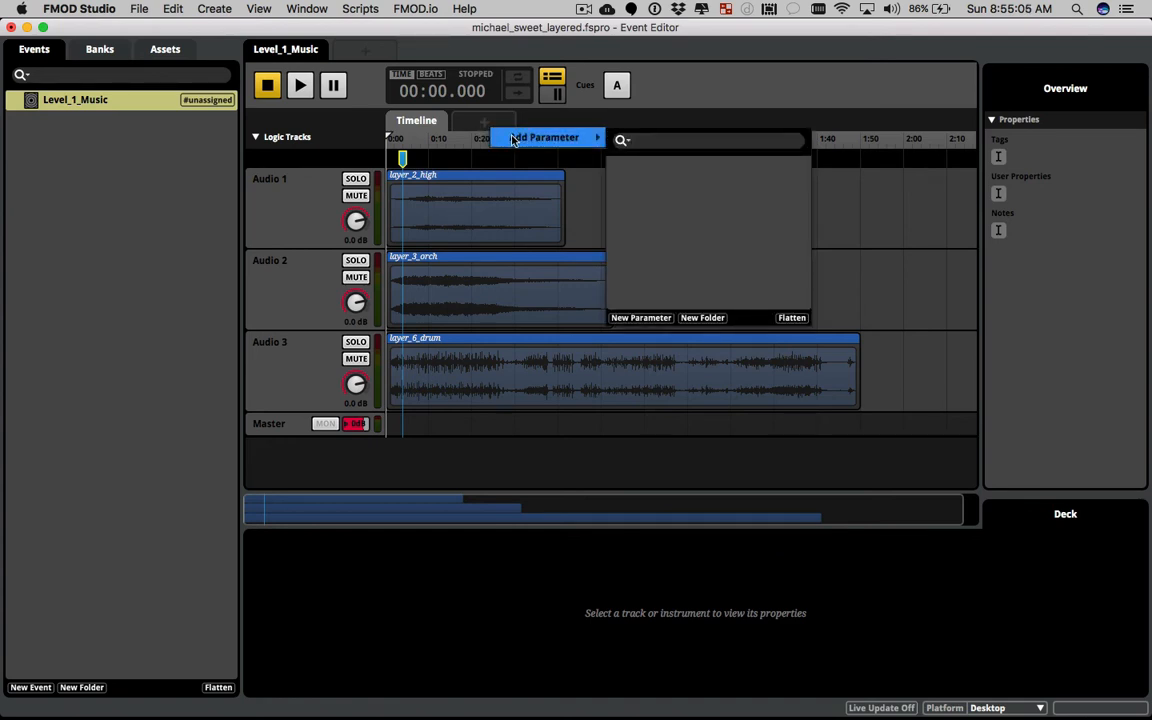
click(640, 318)
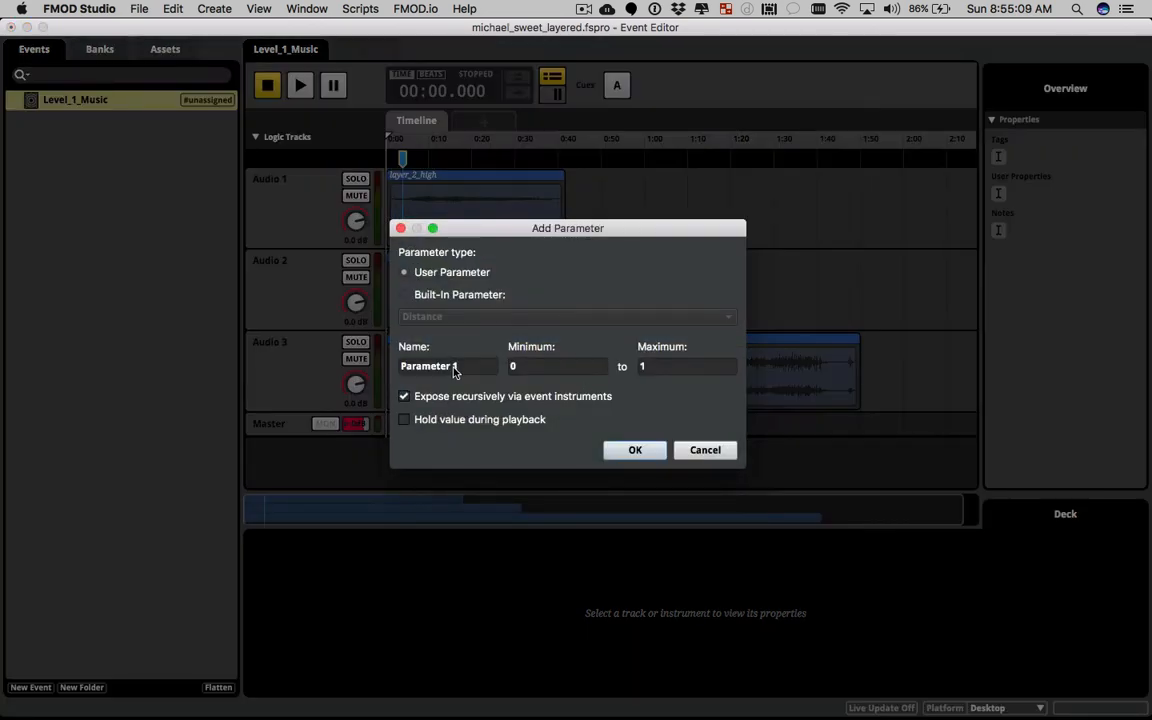
double_click(449, 367)
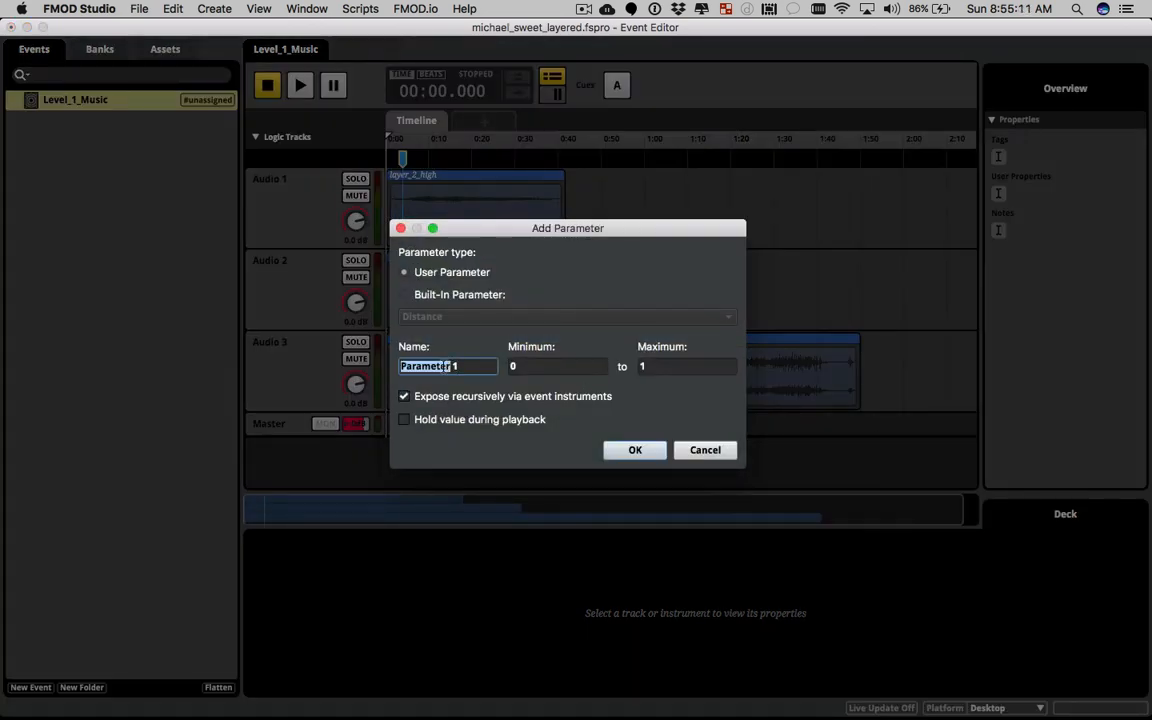
text(Number)
key(BackSpace)
text(fluffyanimalcount)
key(Tab)
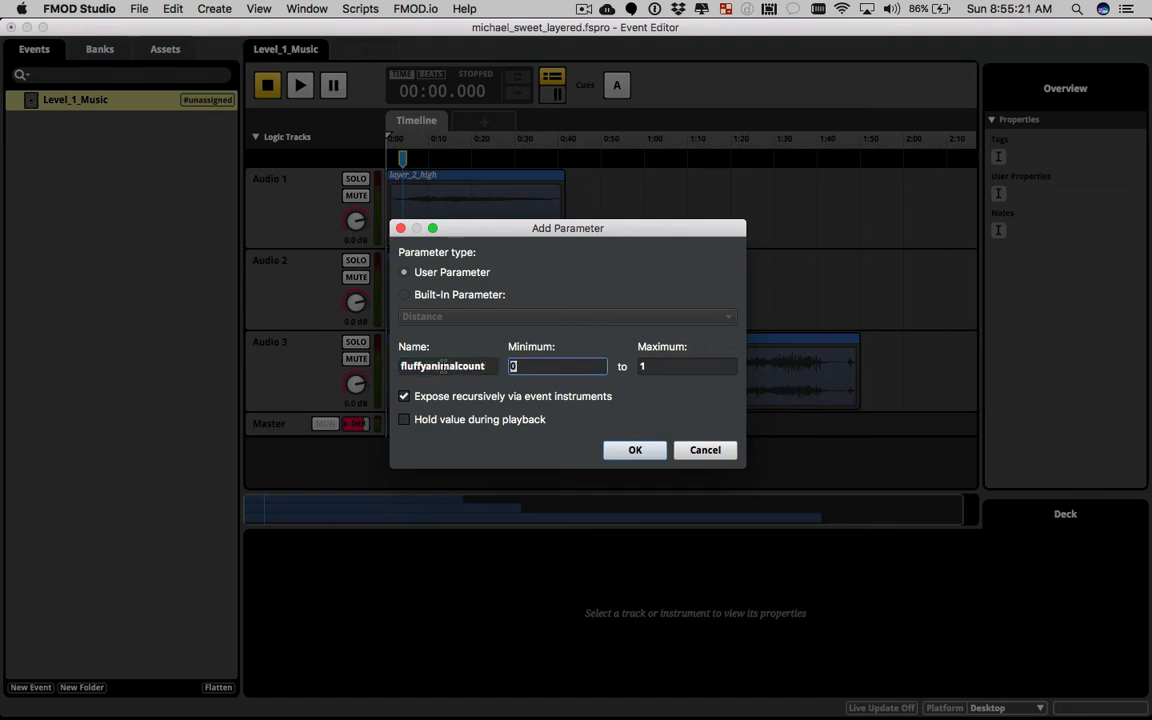
key(Tab)
text(100)
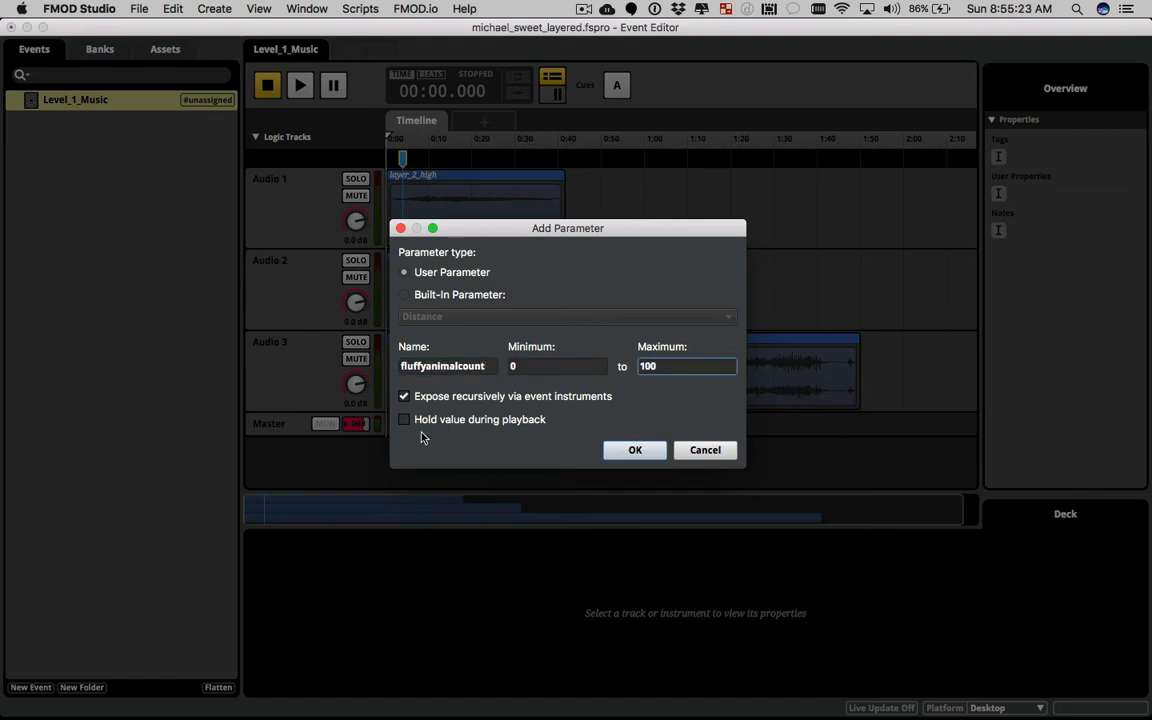
click(632, 450)
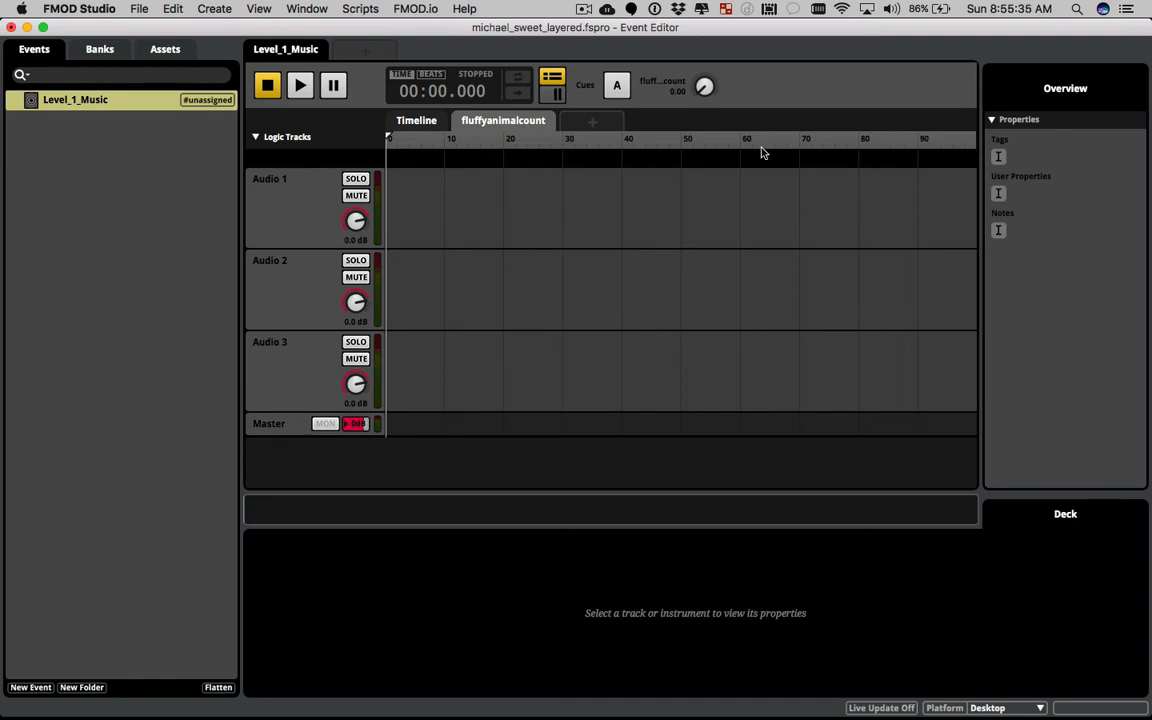
Try the fluffyanimalcount value at about 25.5, compare the parameter's view with the timeline, and return the value to 0
mouse_move(705, 90)
mouse_down()
mouse_move(705, 15)
mouse_move(705, 70)
mouse_up()
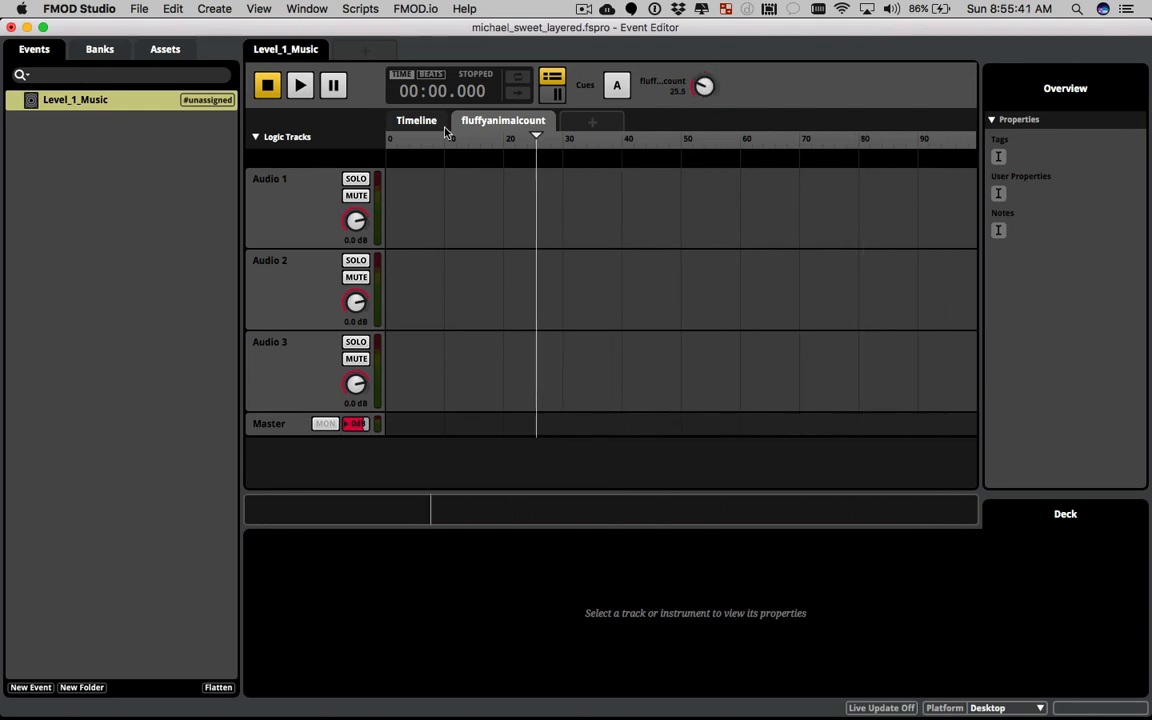
click(402, 119)
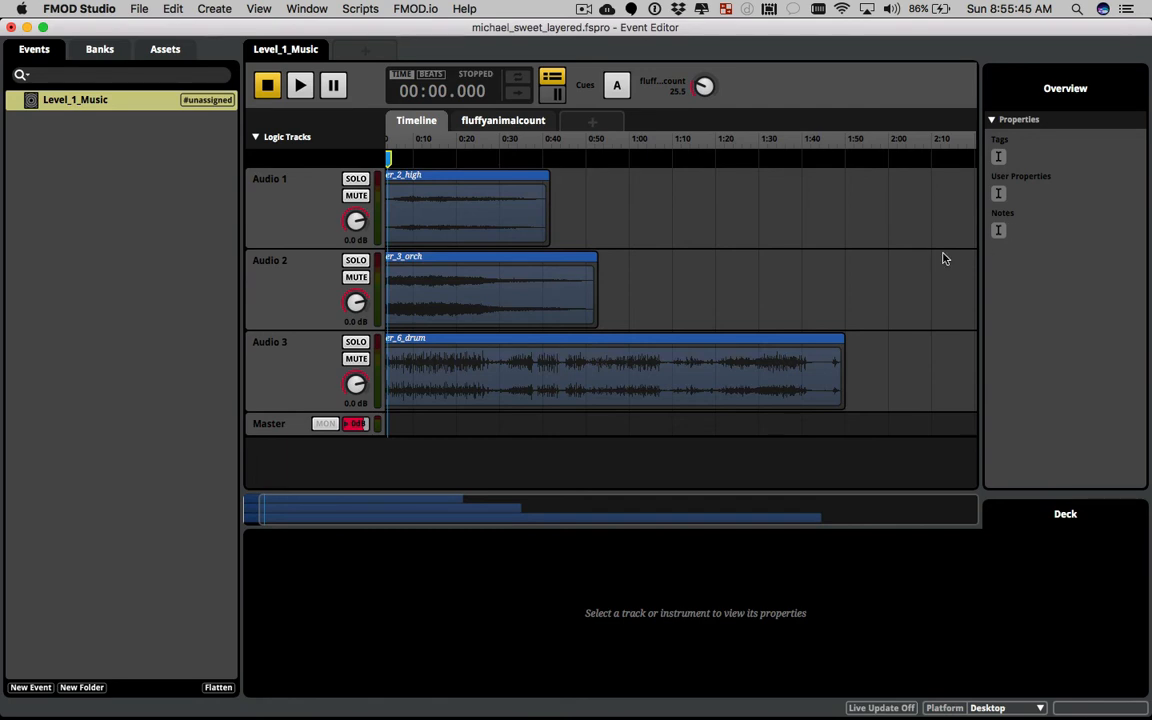
click(480, 120)
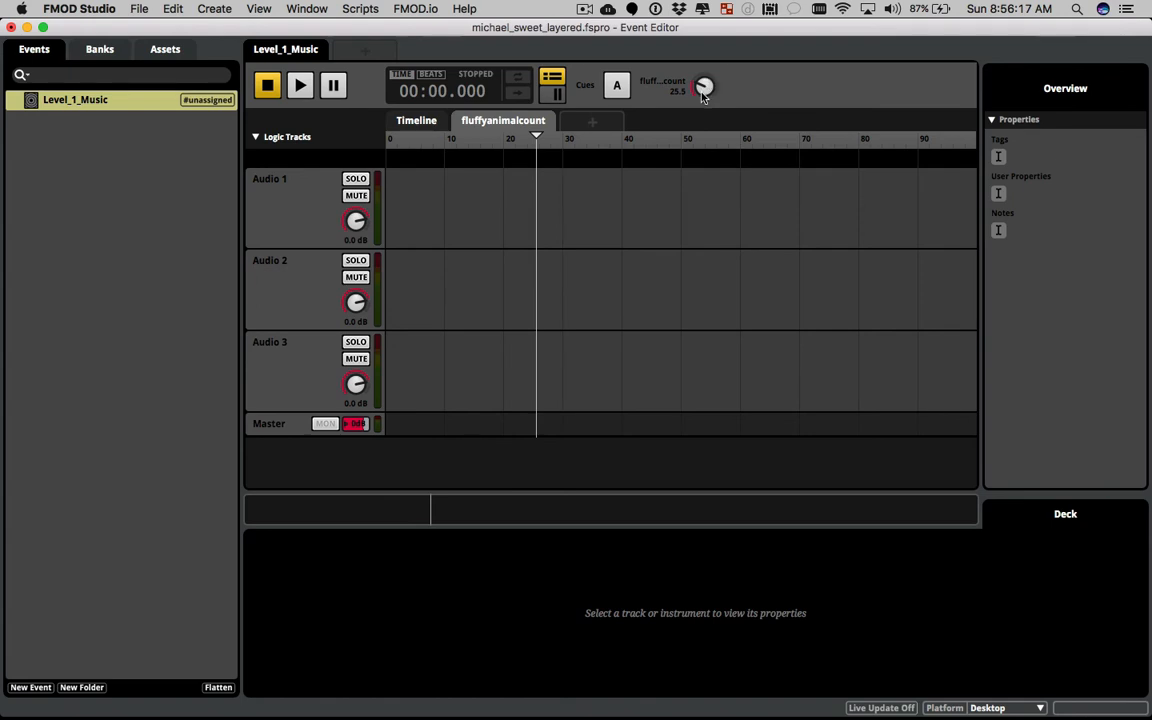
drag(703, 95, 703, 125)
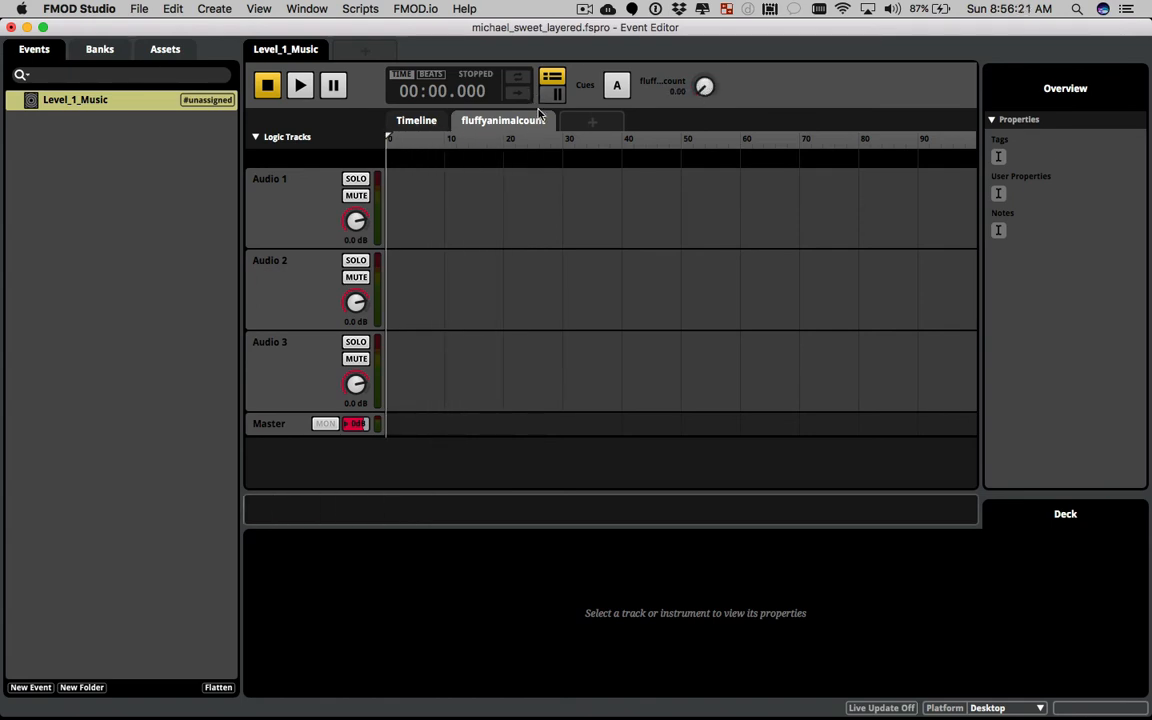
click(410, 121)
click(475, 125)
Add volume automation for Audio 2 and Audio 3 on the fluffyanimalcount parameter, and widen the track area
right_click(357, 305)
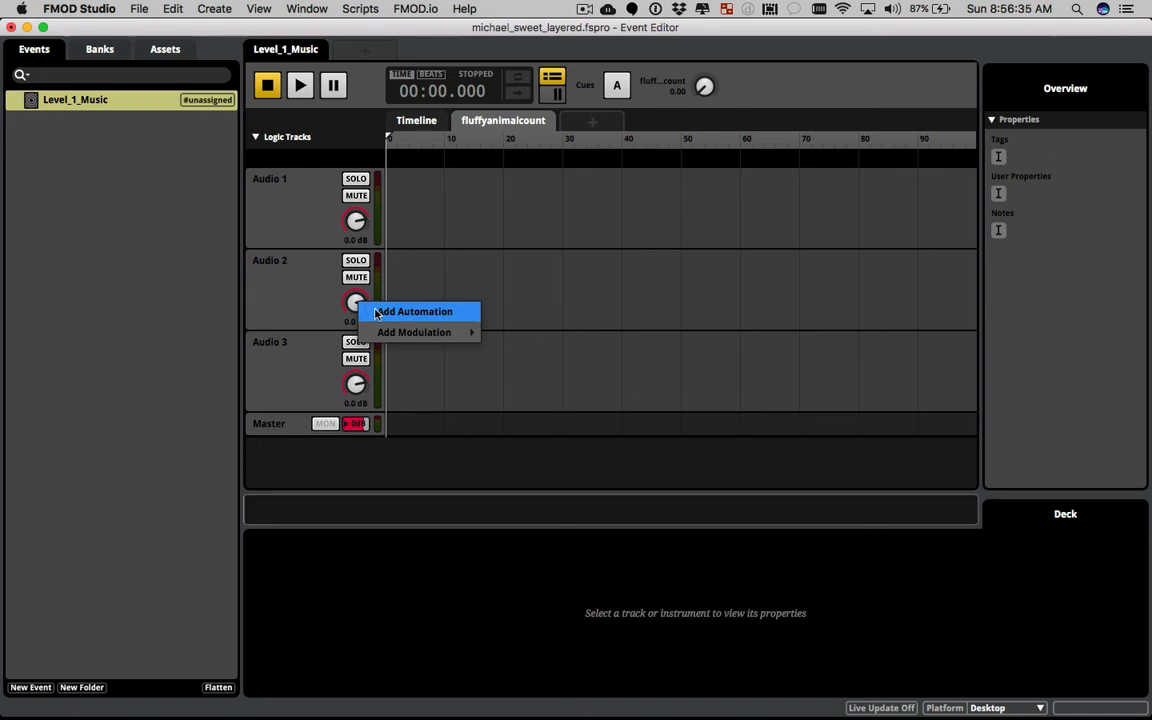
click(376, 314)
right_click(358, 469)
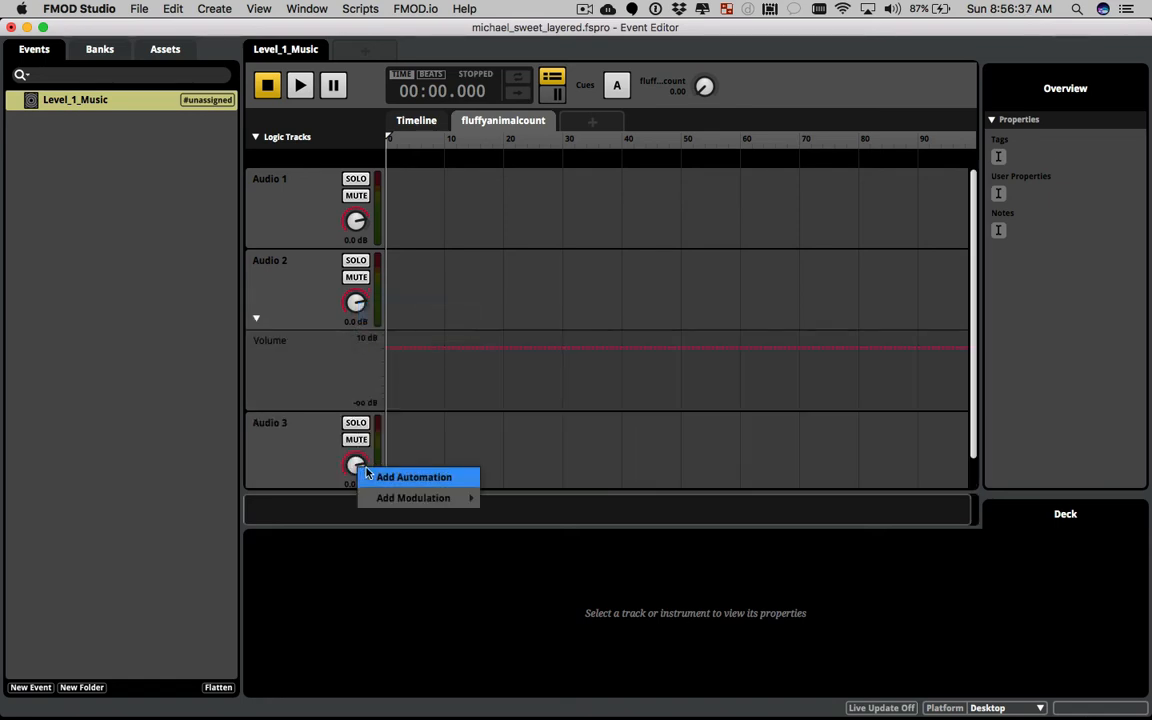
click(410, 477)
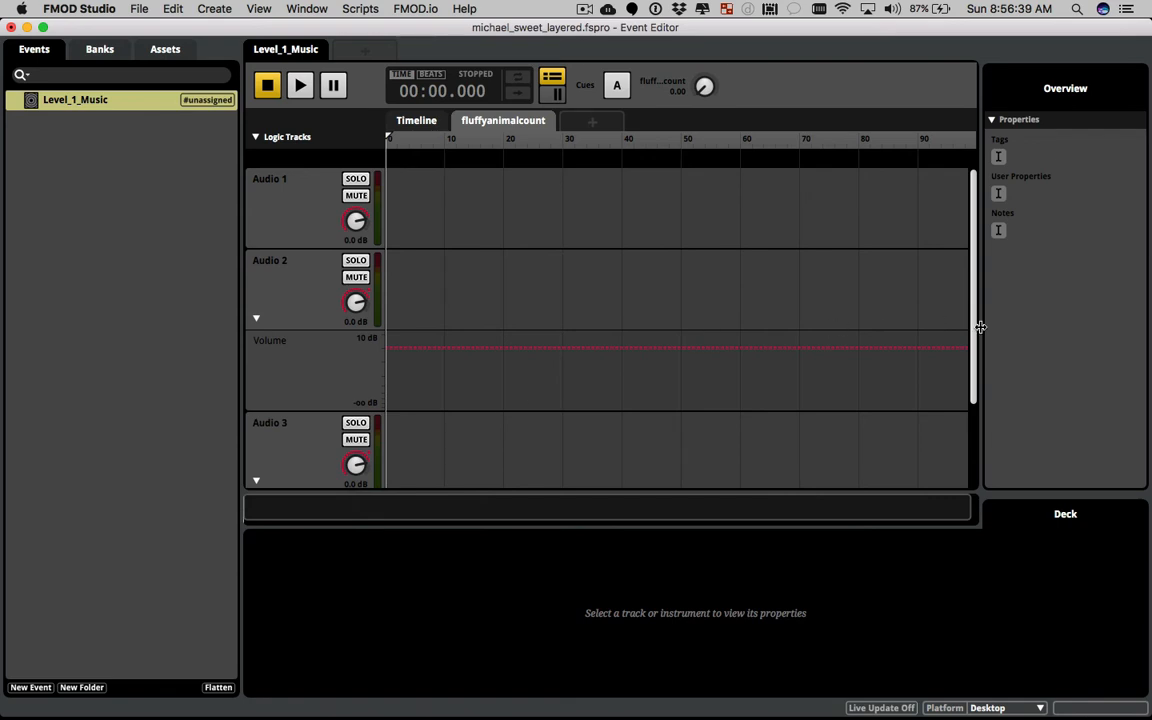
scroll(870, 323, down, 3)
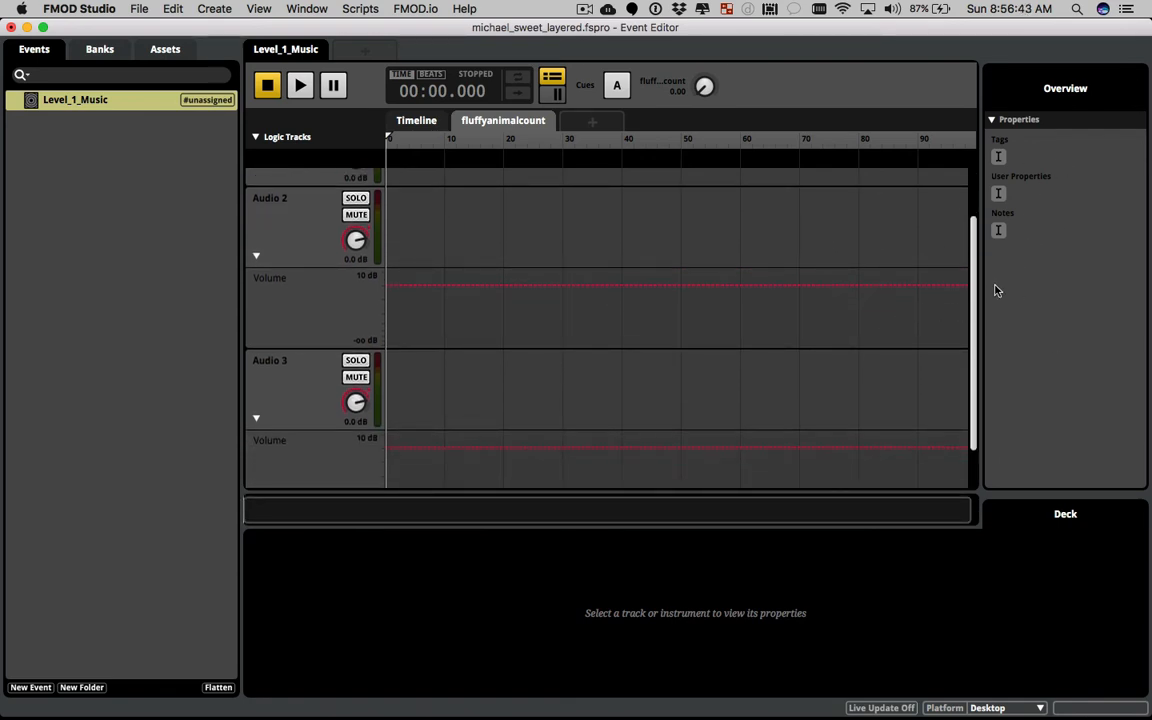
drag(980, 295, 1141, 295)
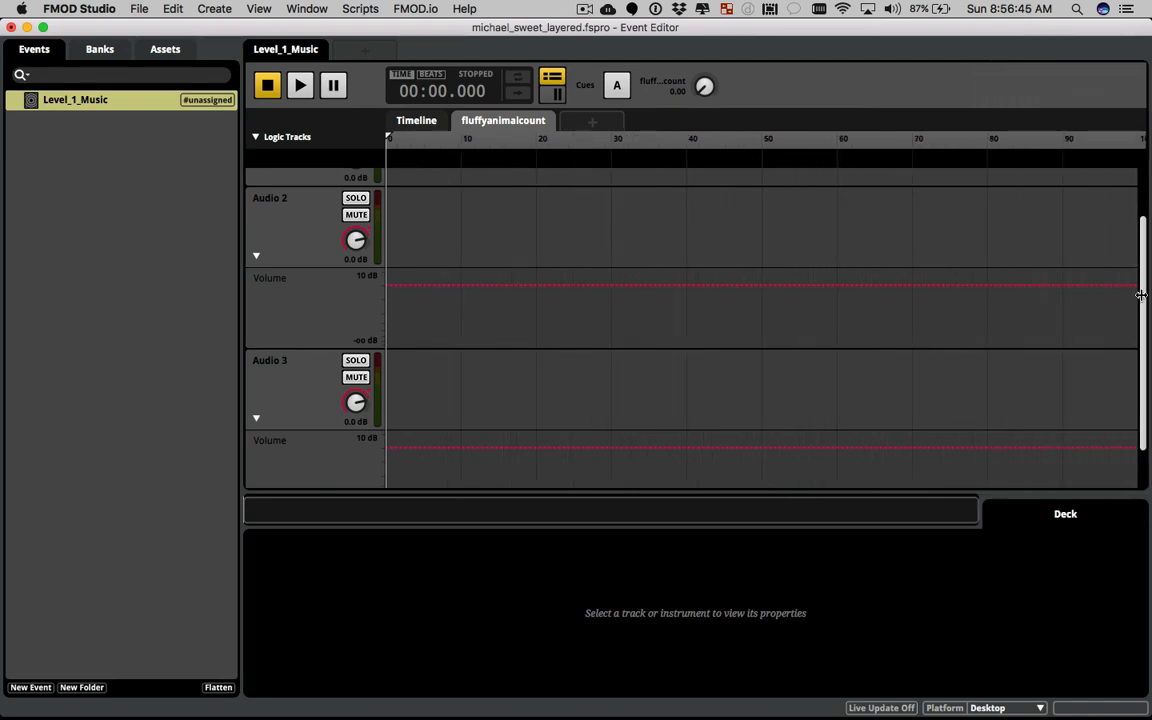
Shape Audio 2's volume curve to rise from -oo dB at about 10 to 0 dB at about 16, and try fluffyanimalcount at 16
scroll(993, 375, down, 2)
scroll(993, 375, up, 4)
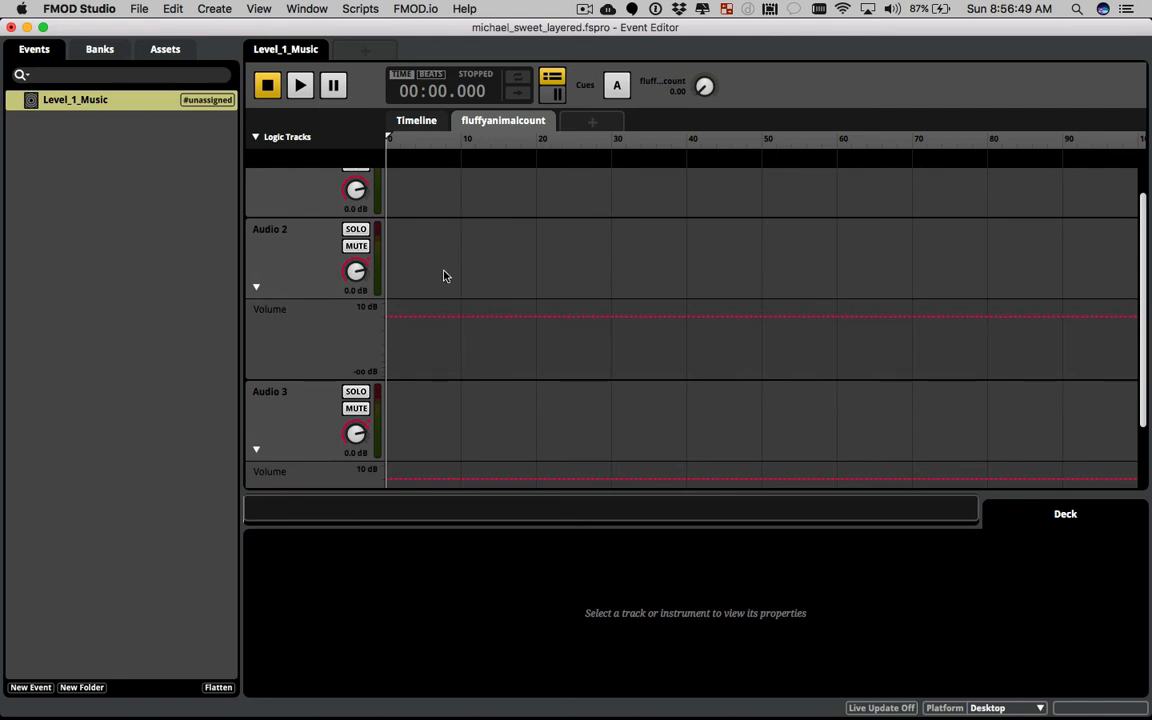
mouse_move(705, 87)
mouse_down()
mouse_move(705, 38)
mouse_move(705, 81)
mouse_up()
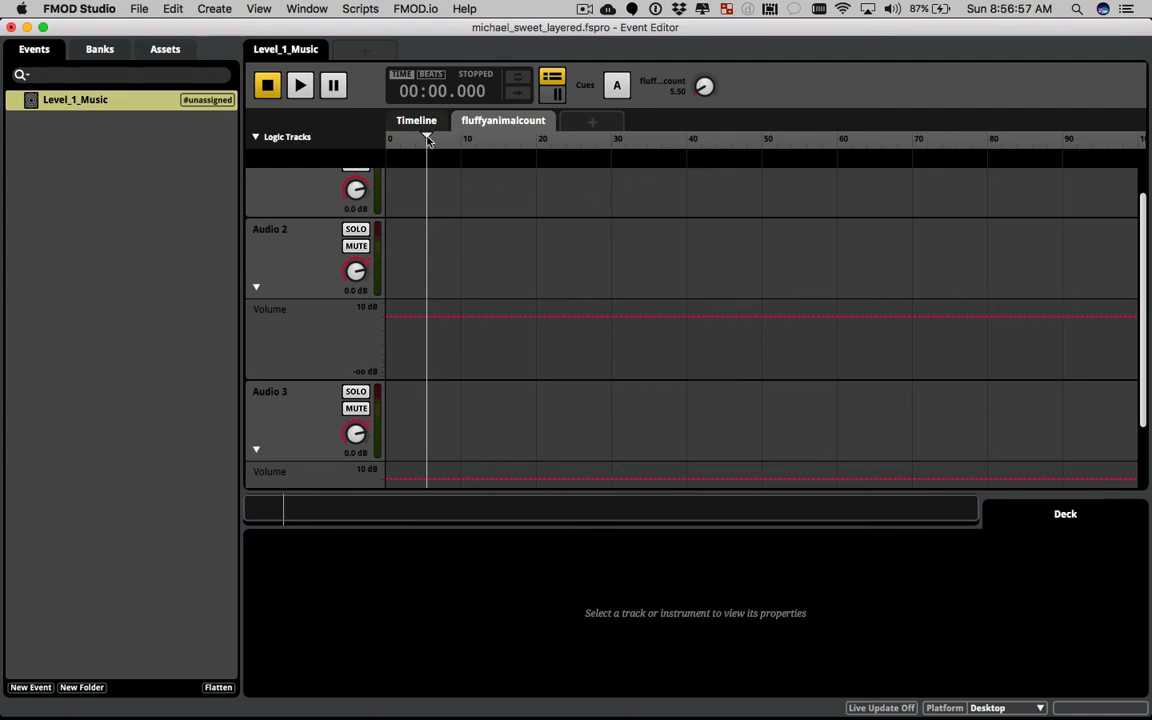
drag(427, 139, 466, 139)
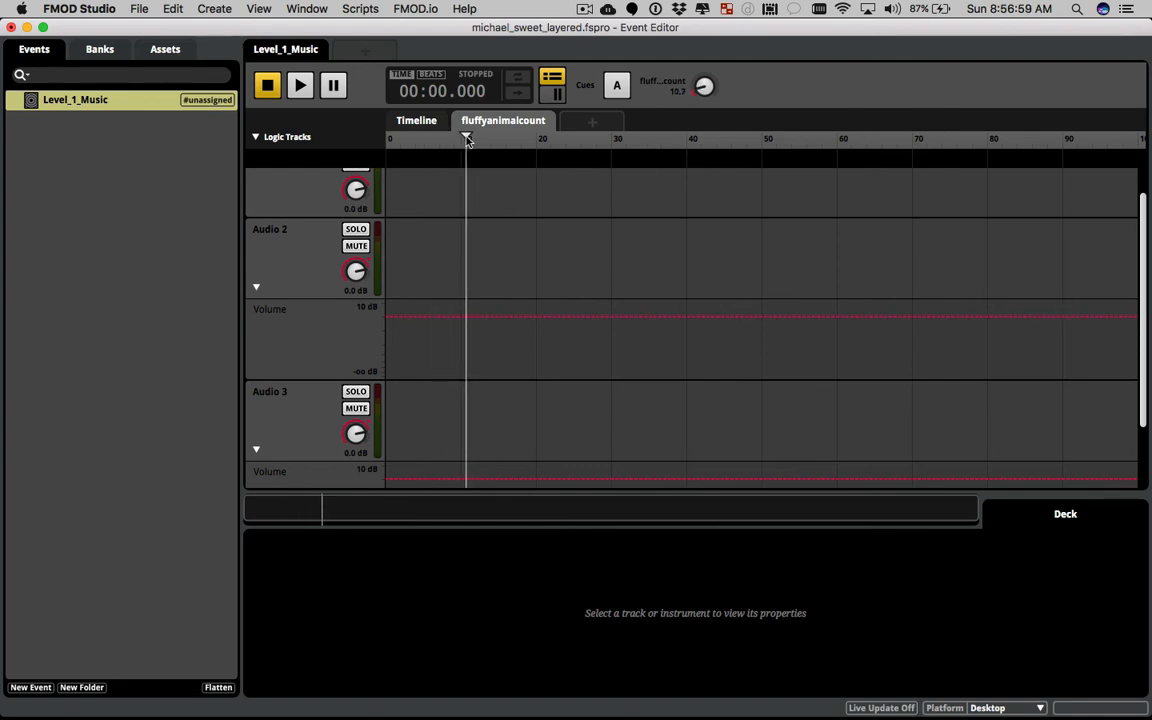
click(462, 316)
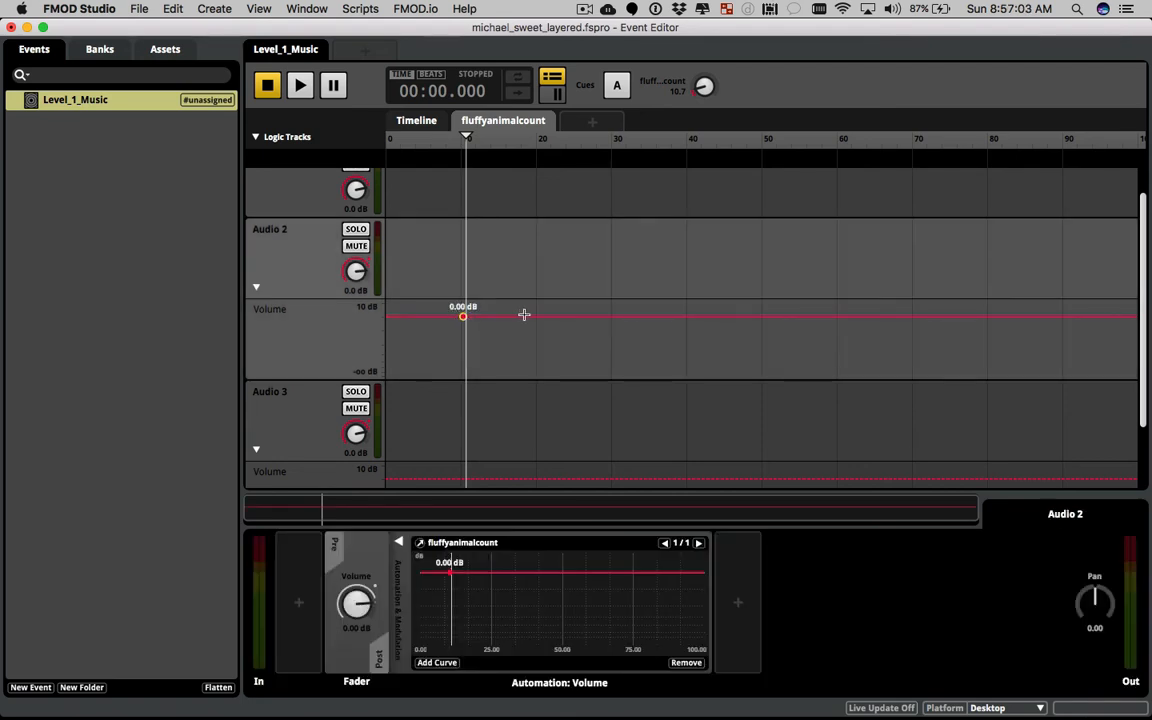
click(524, 315)
drag(462, 316, 462, 375)
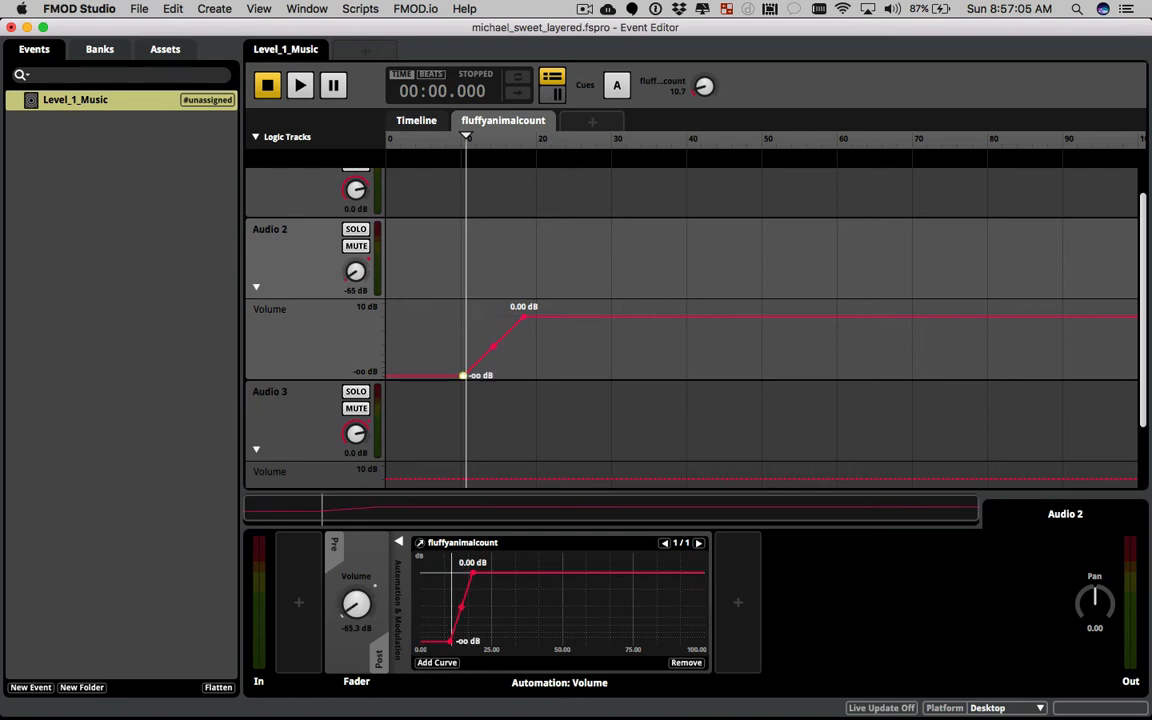
drag(524, 316, 509, 316)
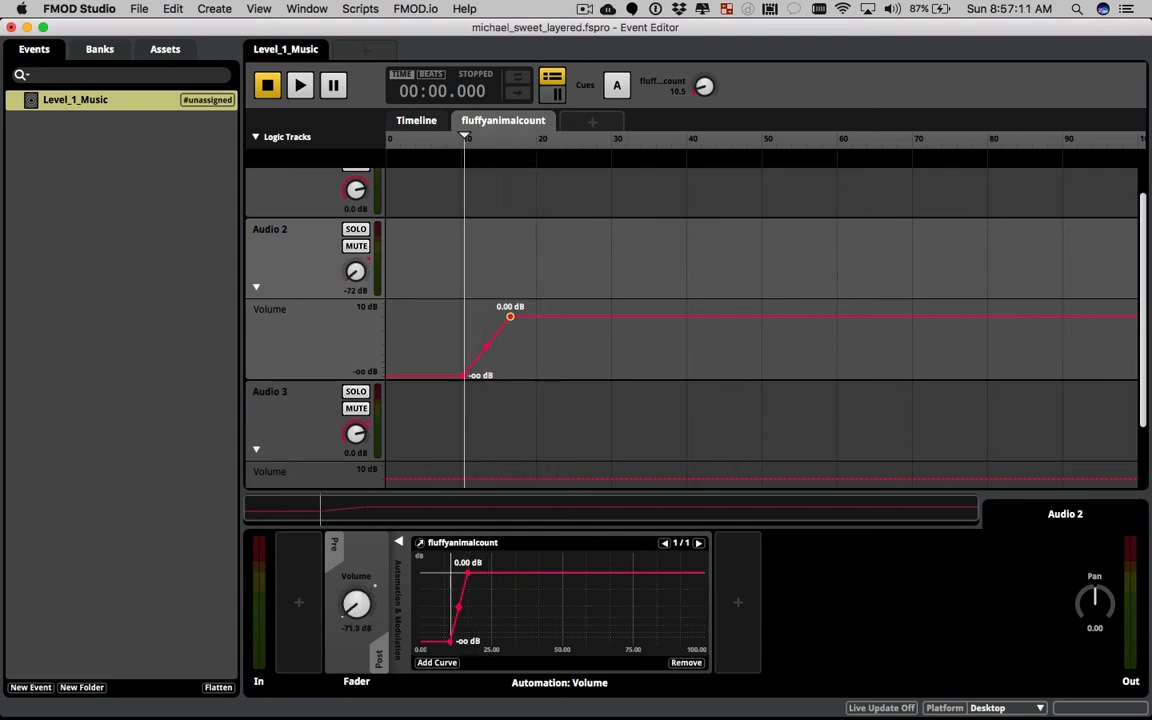
mouse_move(705, 86)
mouse_down()
mouse_move(705, 74)
mouse_move(702, 88)
mouse_up()
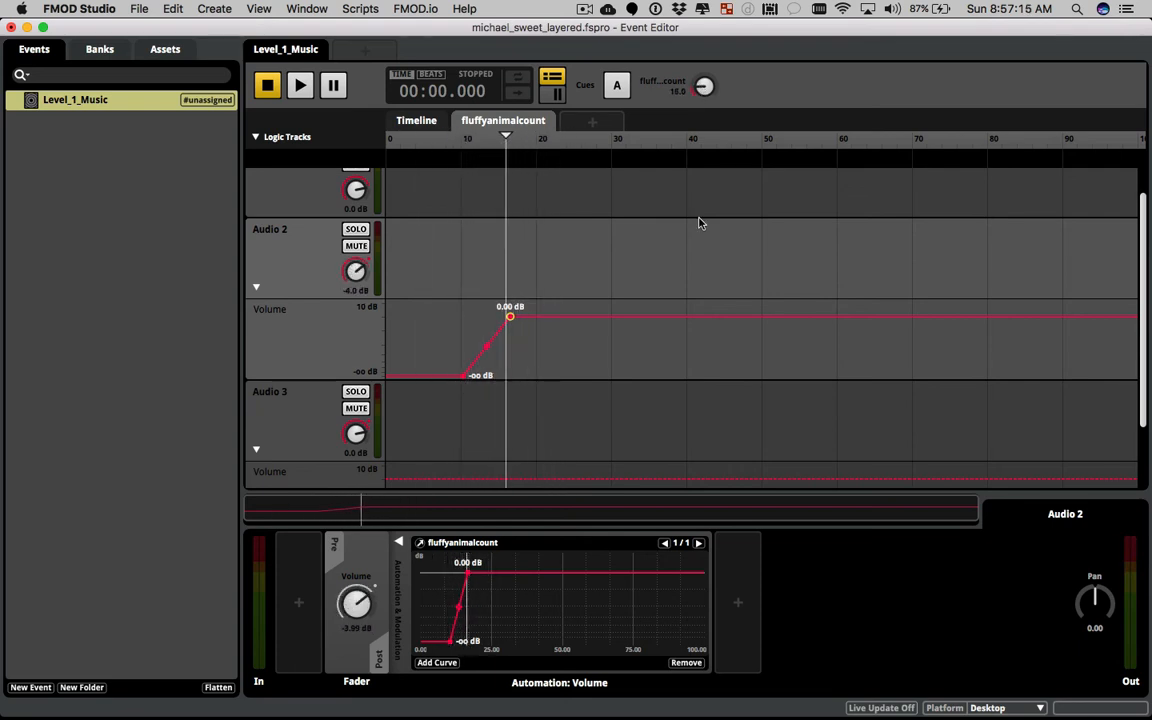
Shape Audio 3's volume curve on fluffyanimalcount to rise from -oo dB at about 50 to 0 dB at about 58
scroll(700, 222, down, 4)
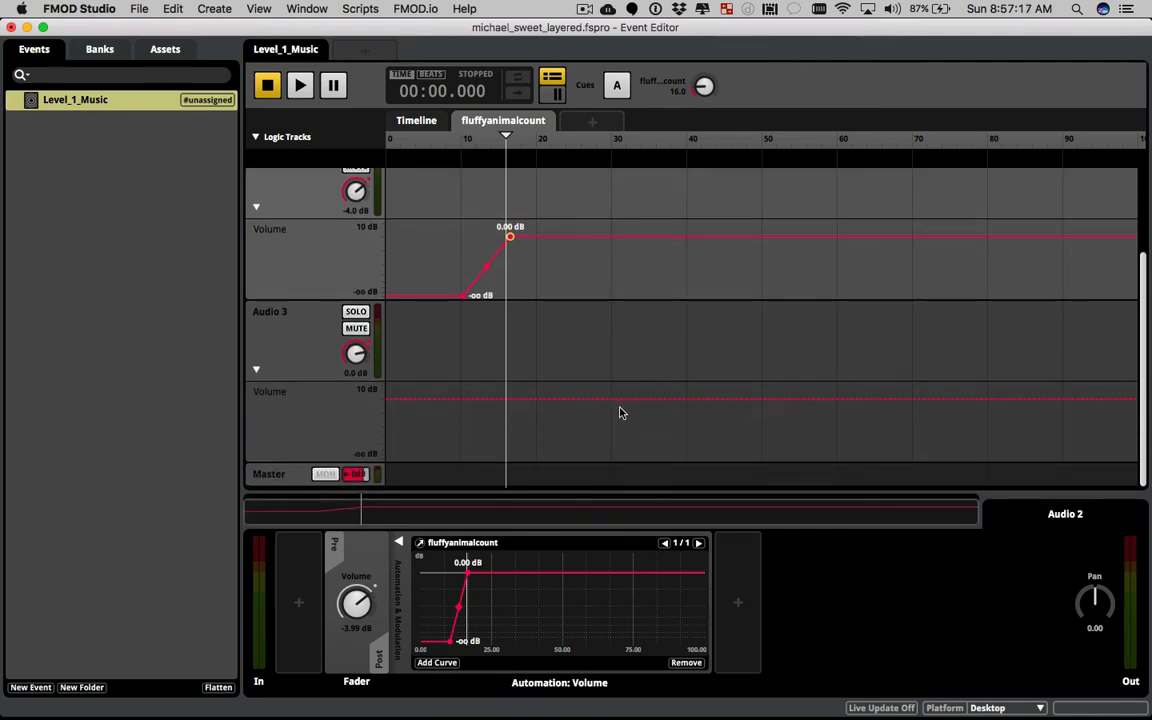
click(613, 399)
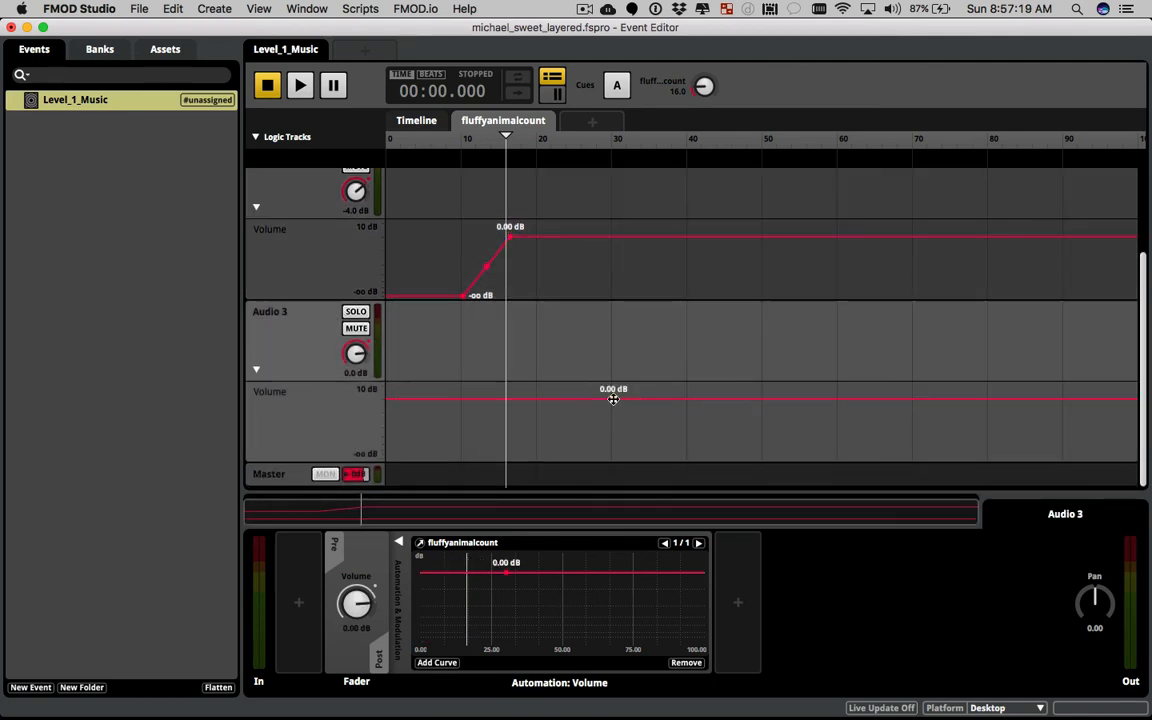
click(765, 398)
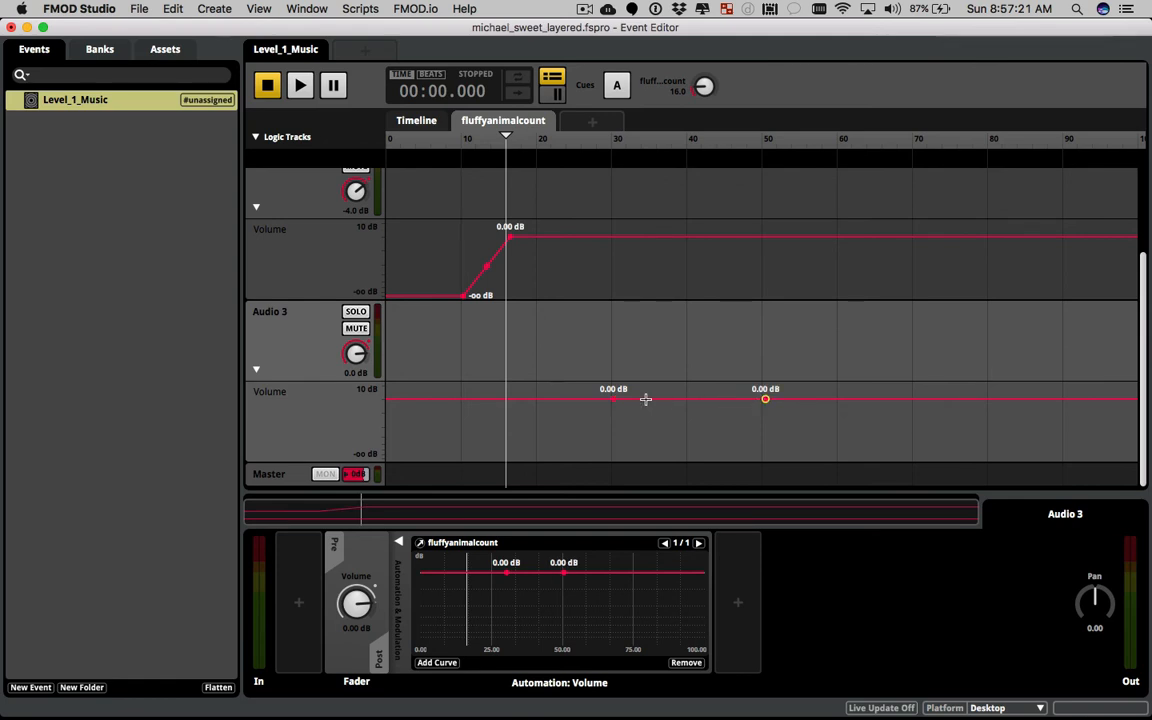
drag(612, 400, 721, 457)
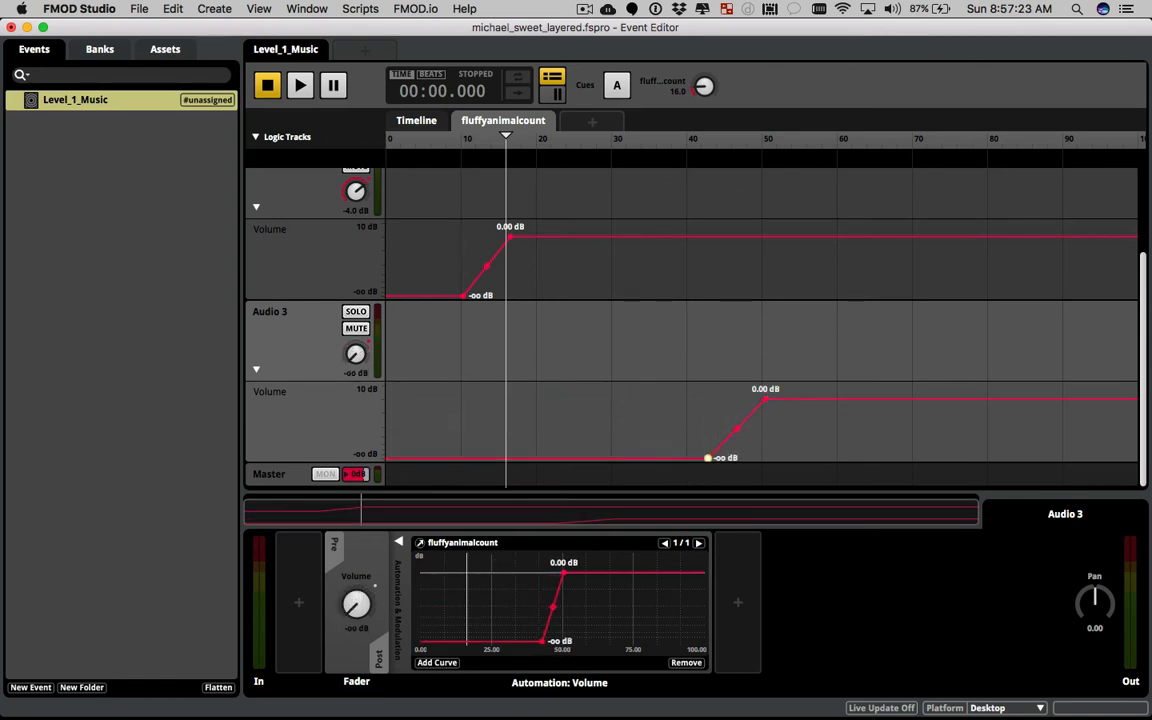
drag(765, 399, 825, 399)
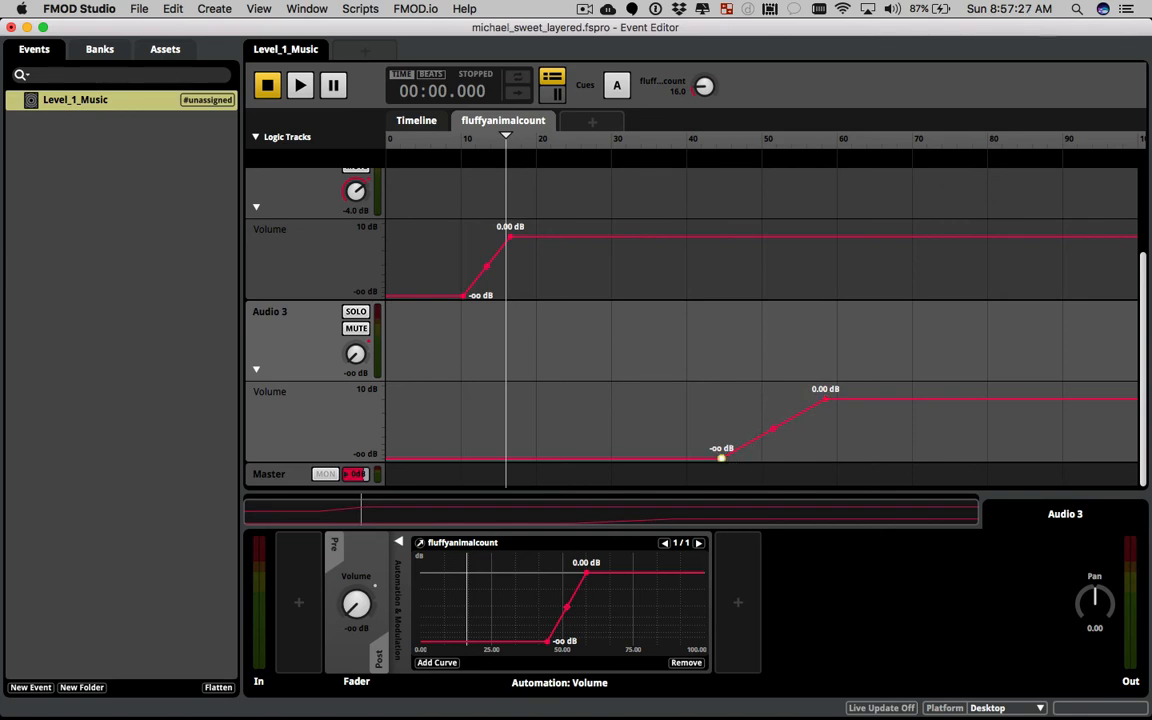
drag(721, 451, 761, 457)
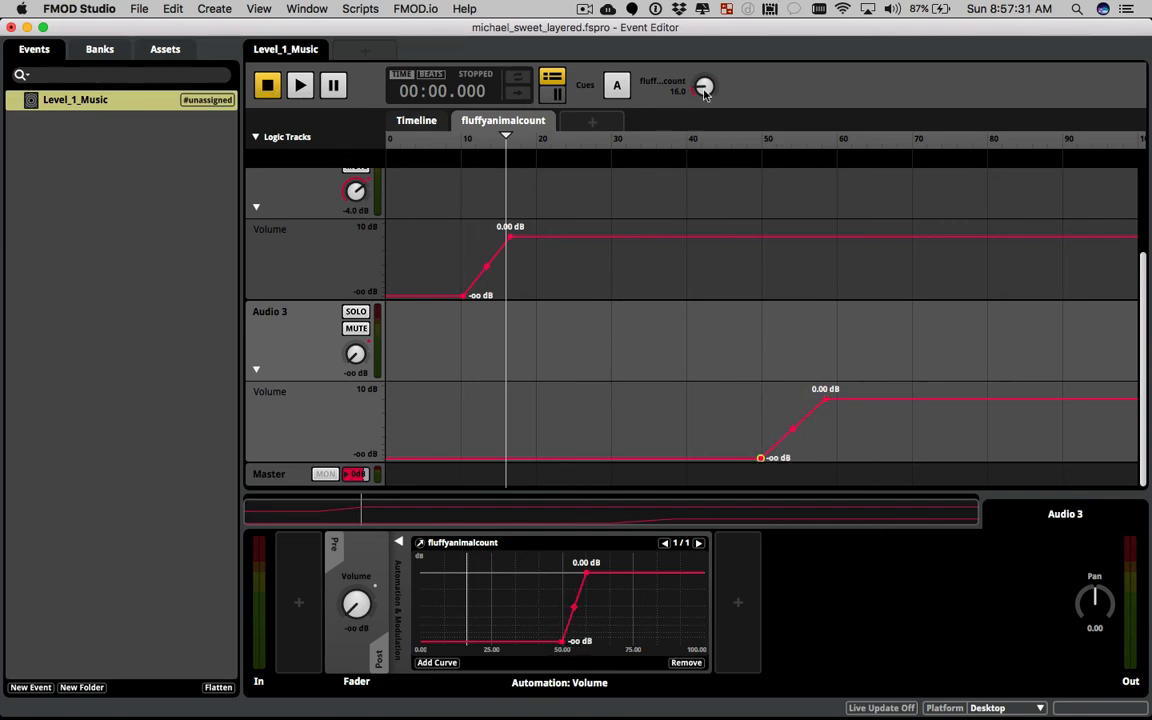
Play the event with fluffyanimalcount at about 1.5, and compare the timeline with the parameter's view during playback
drag(705, 90, 705, 109)
click(300, 87)
scroll(455, 212, up, 5)
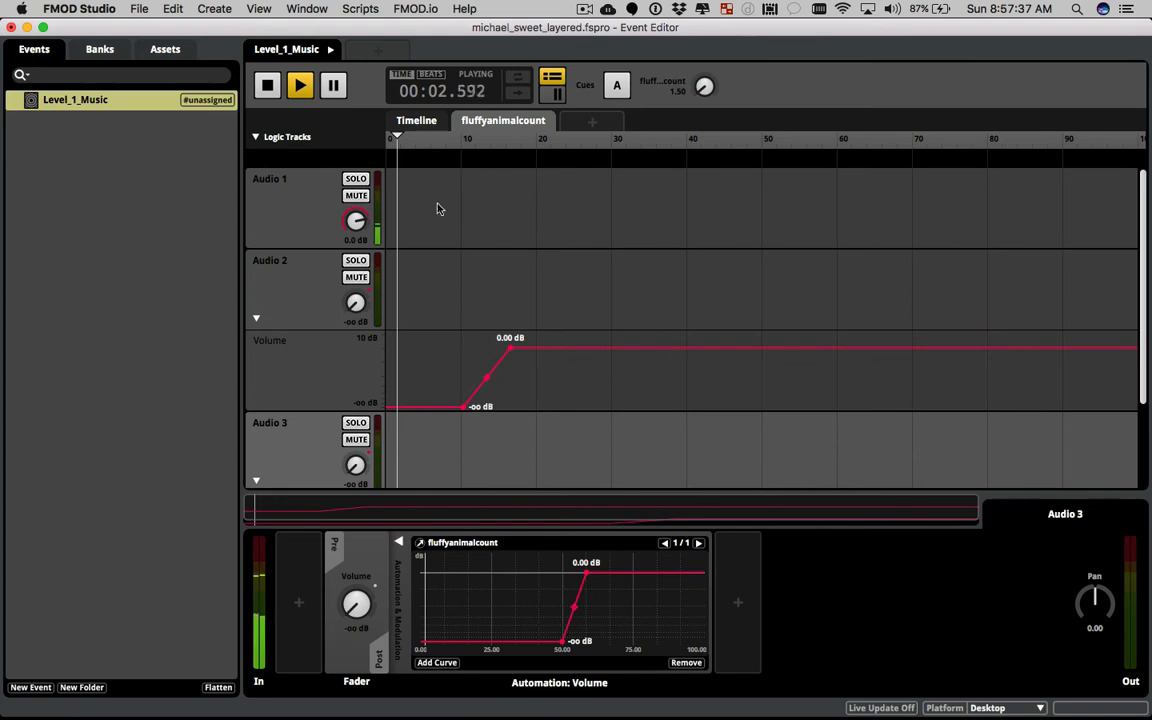
click(416, 120)
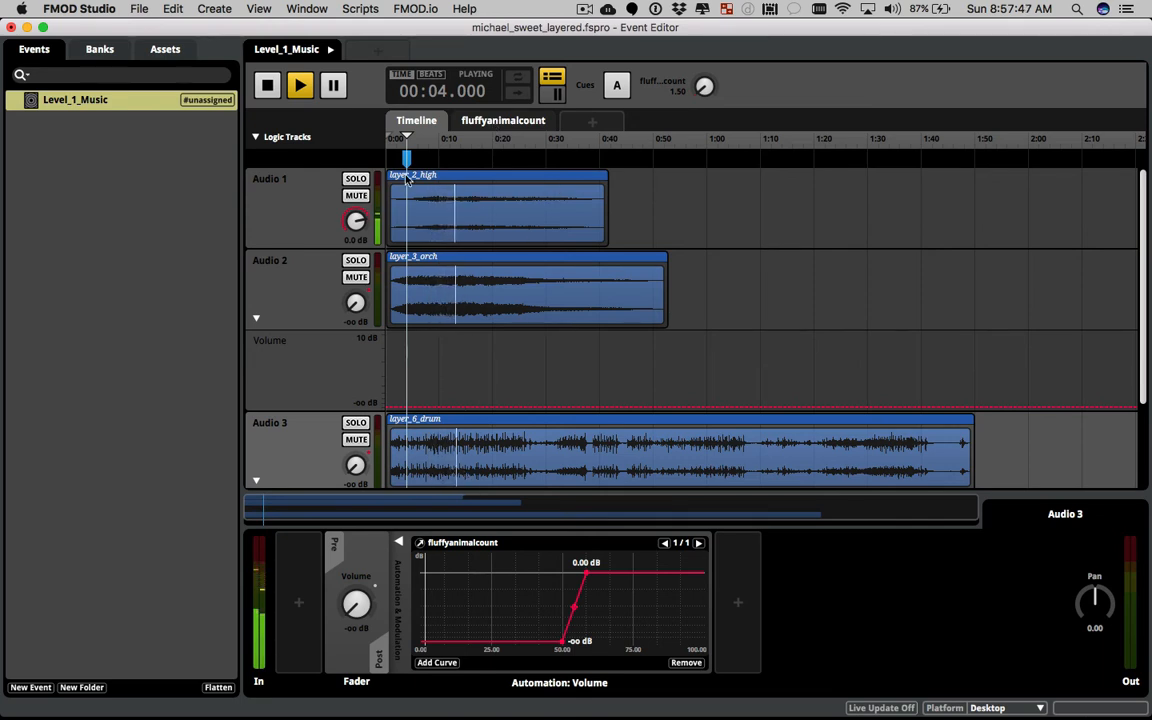
click(484, 121)
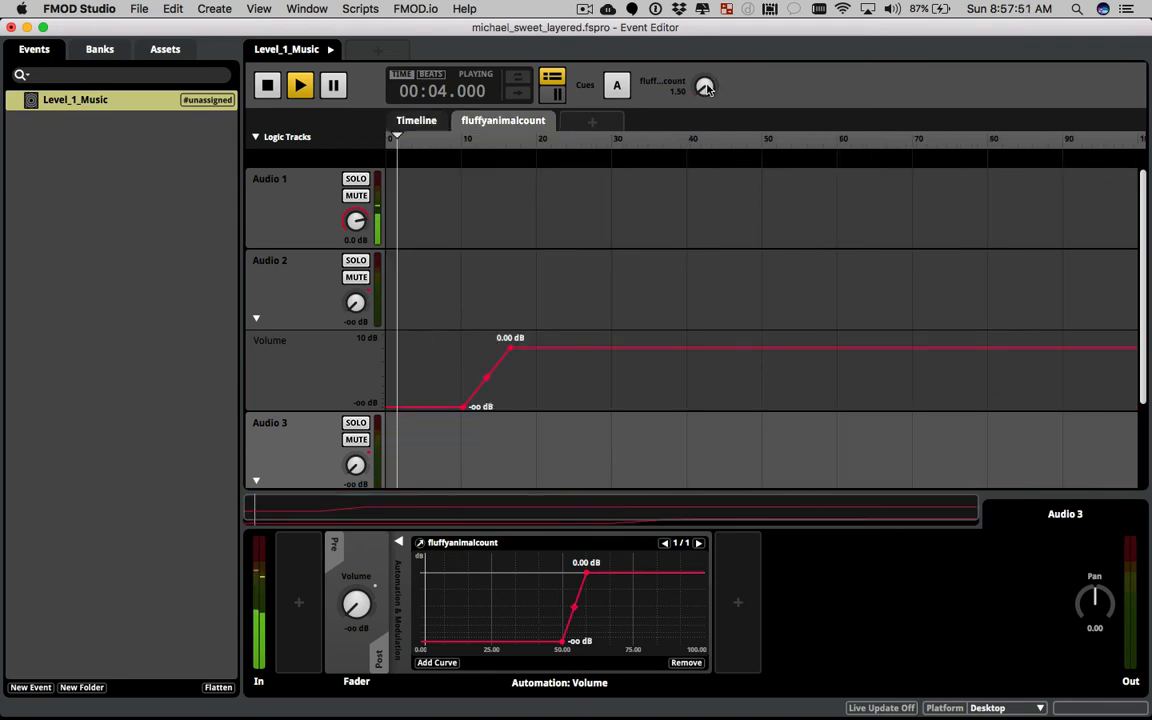
Audition fluffyanimalcount at about 23, 35 and 74.5 during playback, ending by stopping the event and returning the value to 0
drag(705, 86, 705, 61)
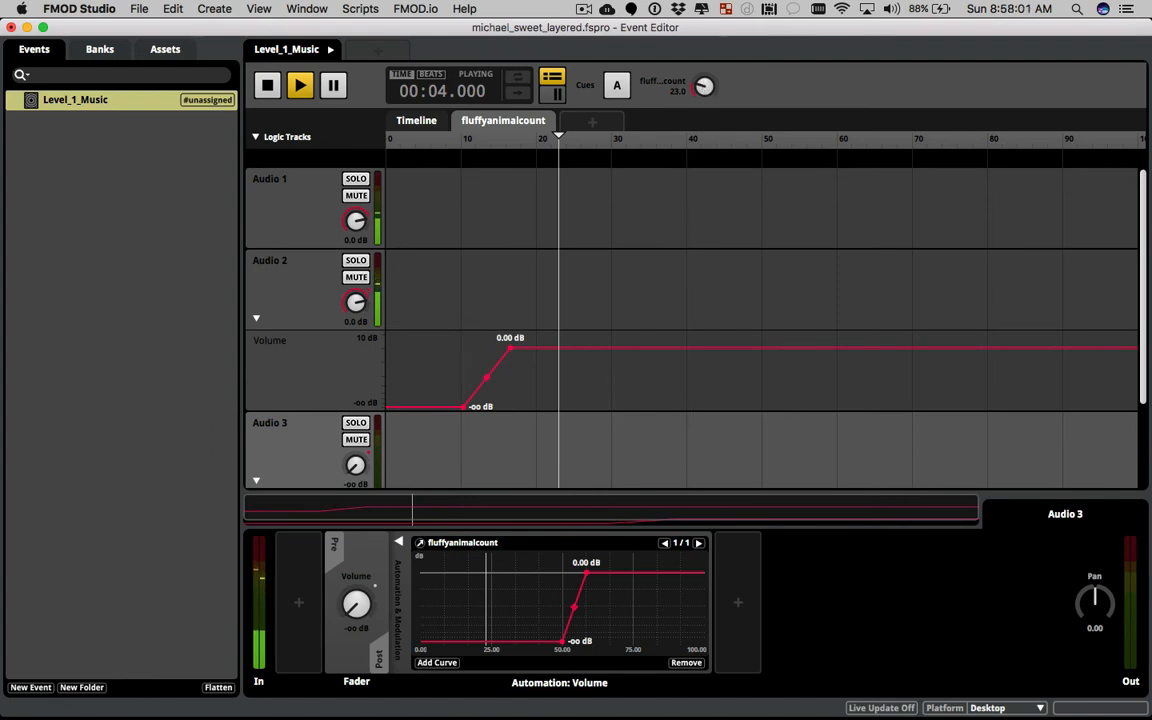
drag(704, 85, 704, 76)
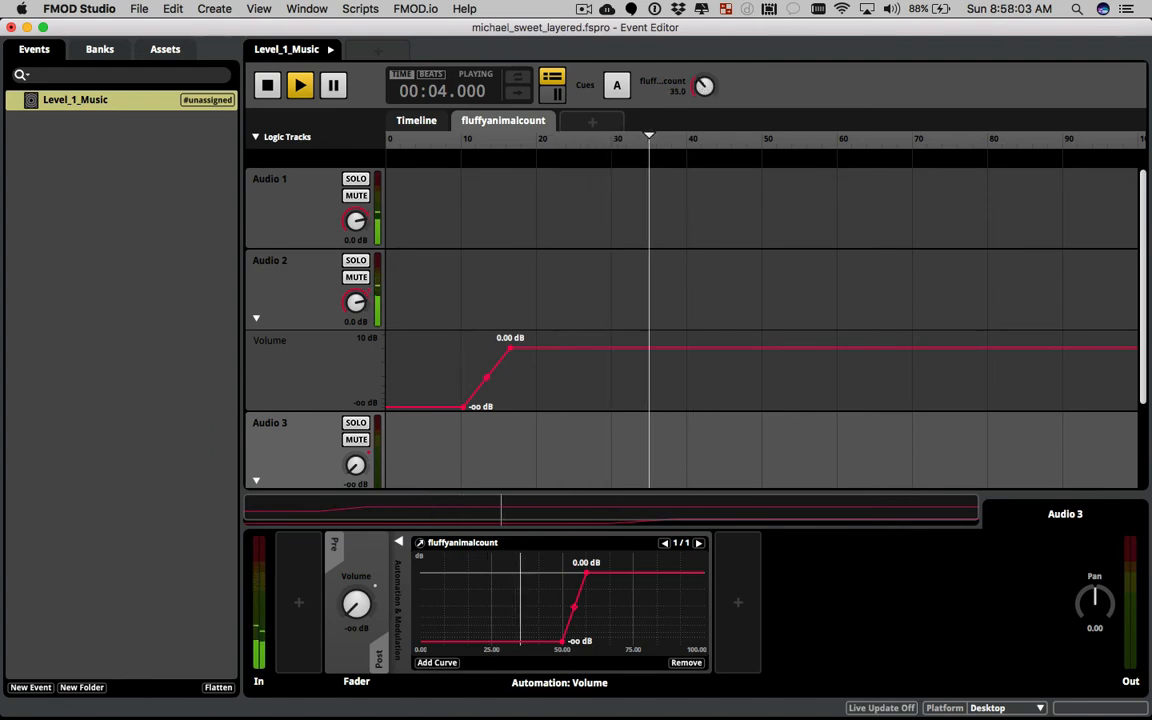
scroll(759, 283, down, 5)
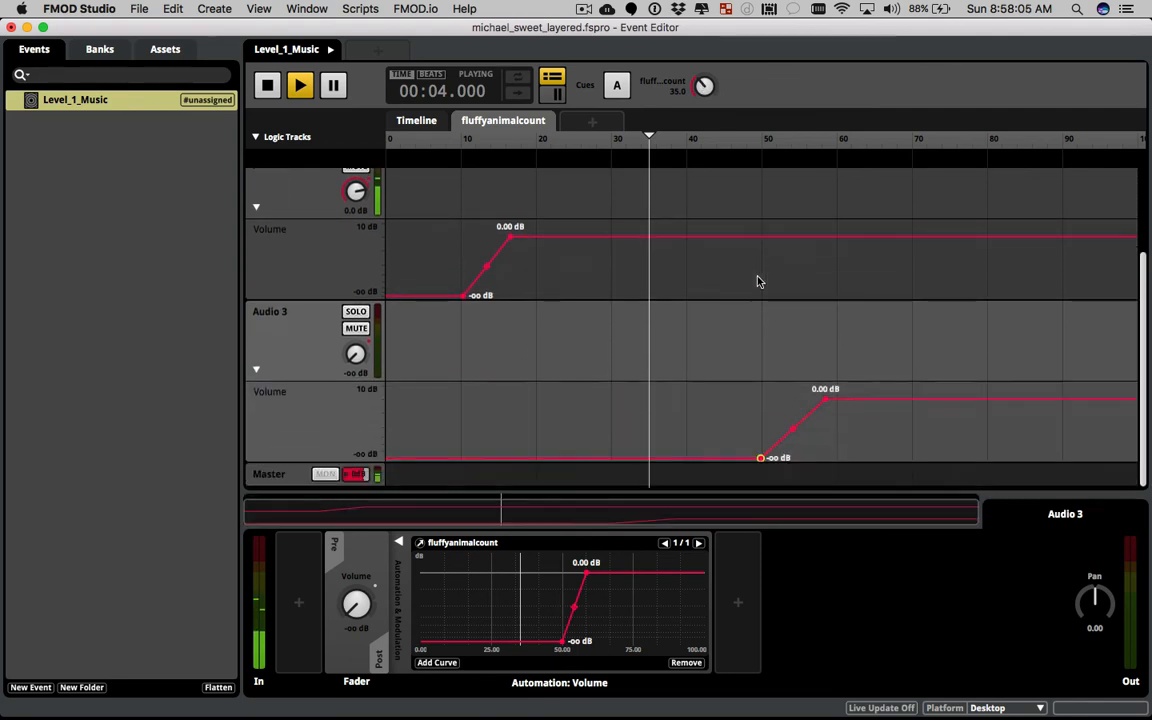
drag(705, 86, 705, 80)
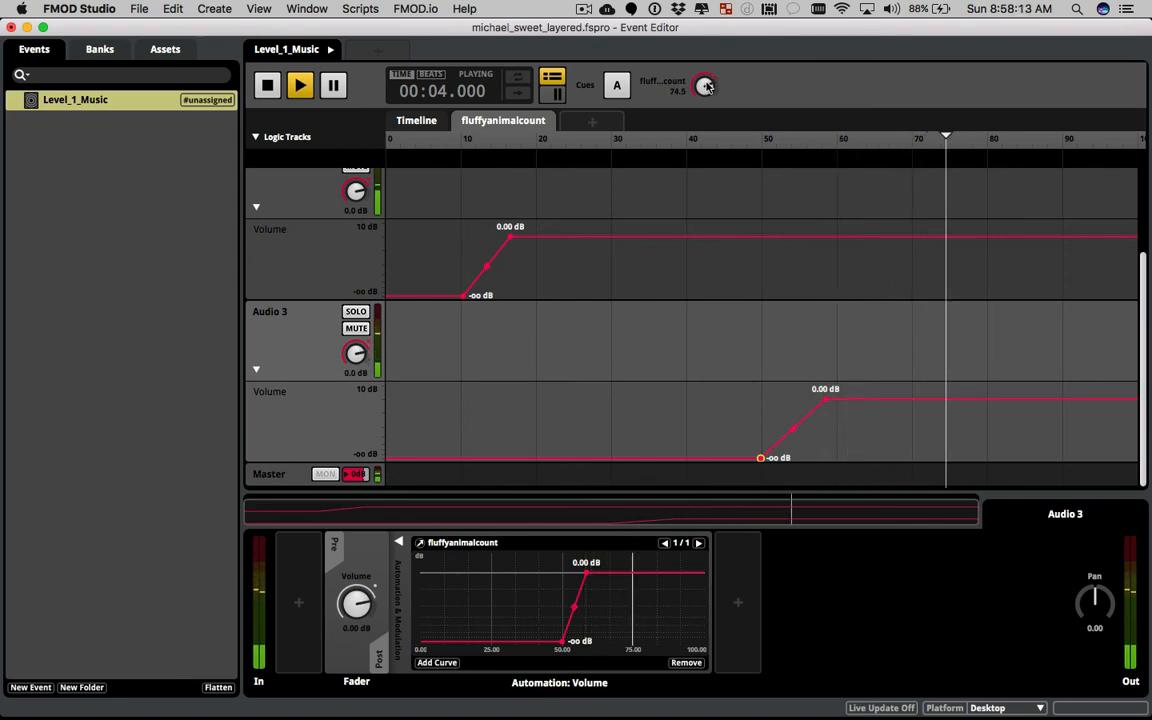
click(392, 120)
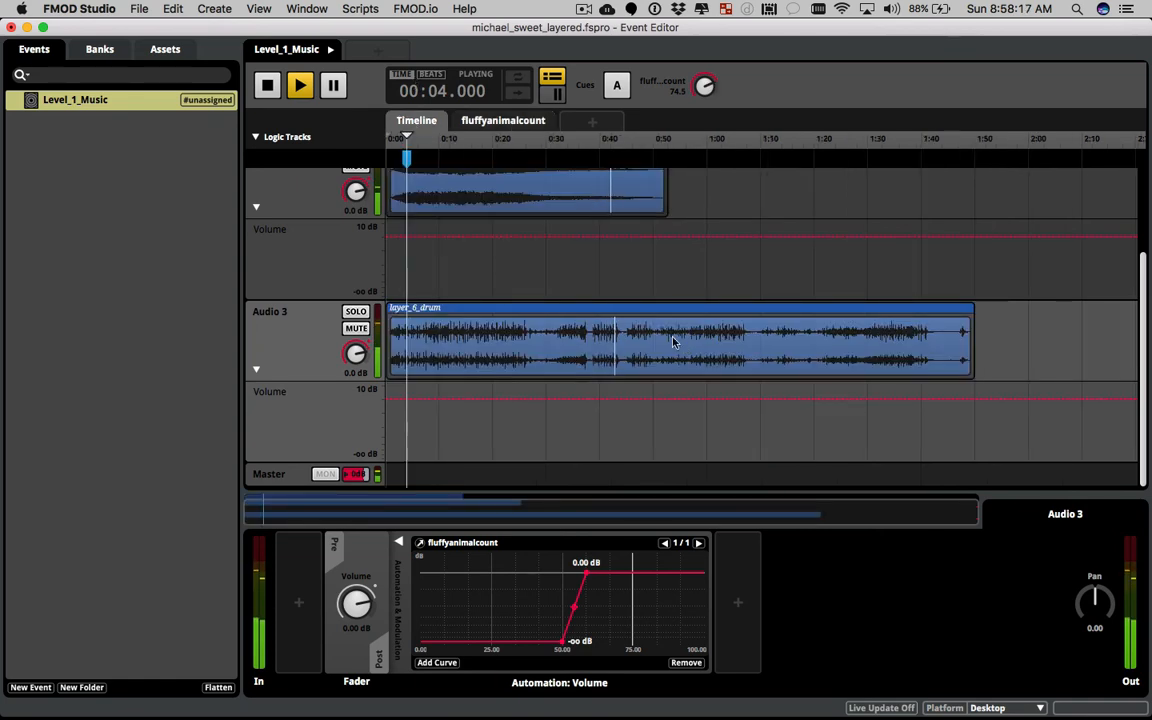
click(268, 87)
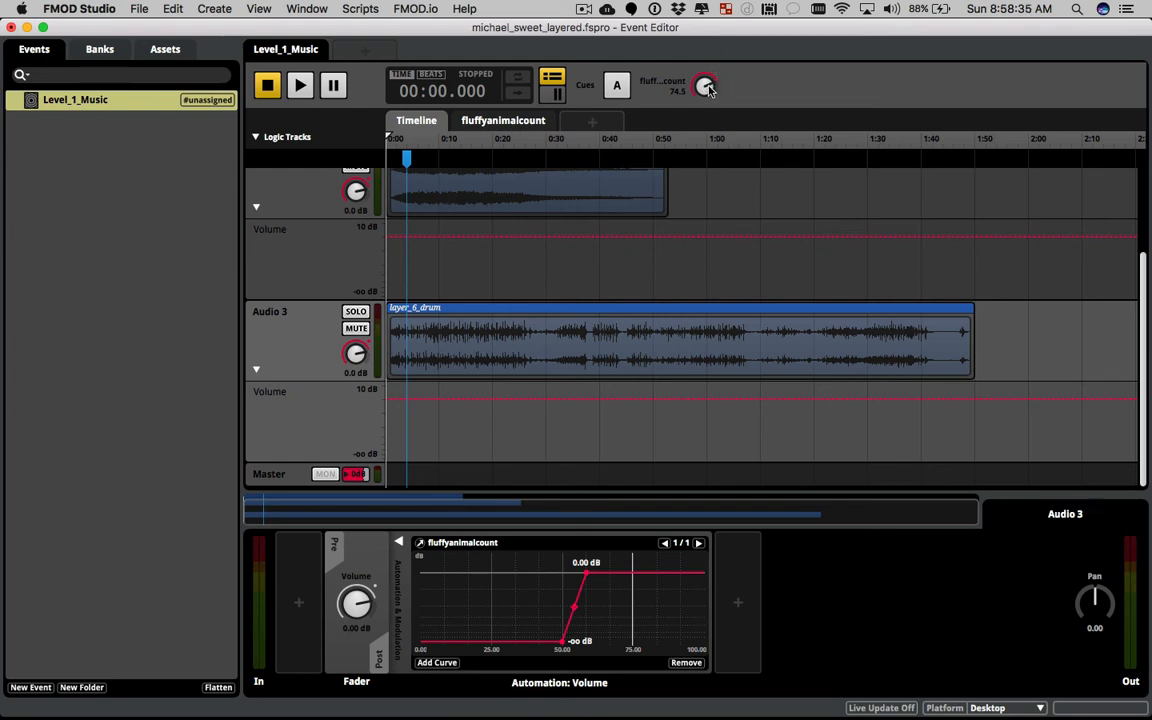
mouse_move(707, 88)
mouse_down()
mouse_move(707, 160)
mouse_move(713, 103)
mouse_up()
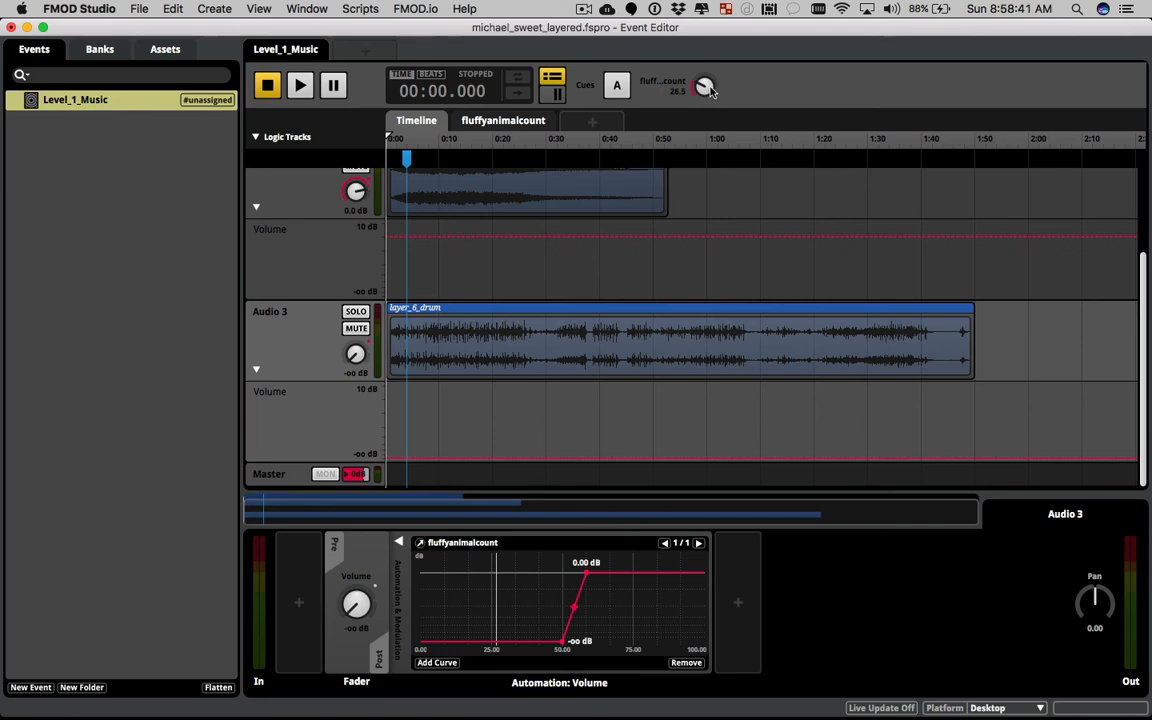
drag(707, 88, 707, 185)
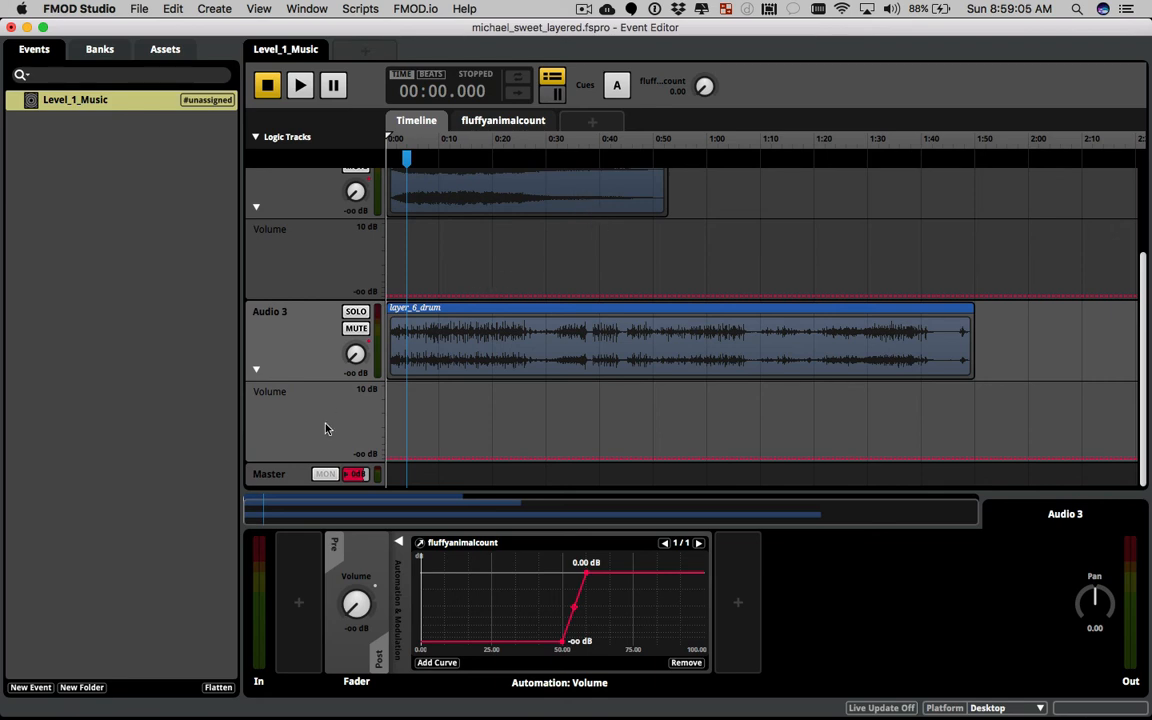
Add an FMOD Lowpass Simple effect before the Master track's fader and set its cutoff to 22.0 kHz
click(277, 476)
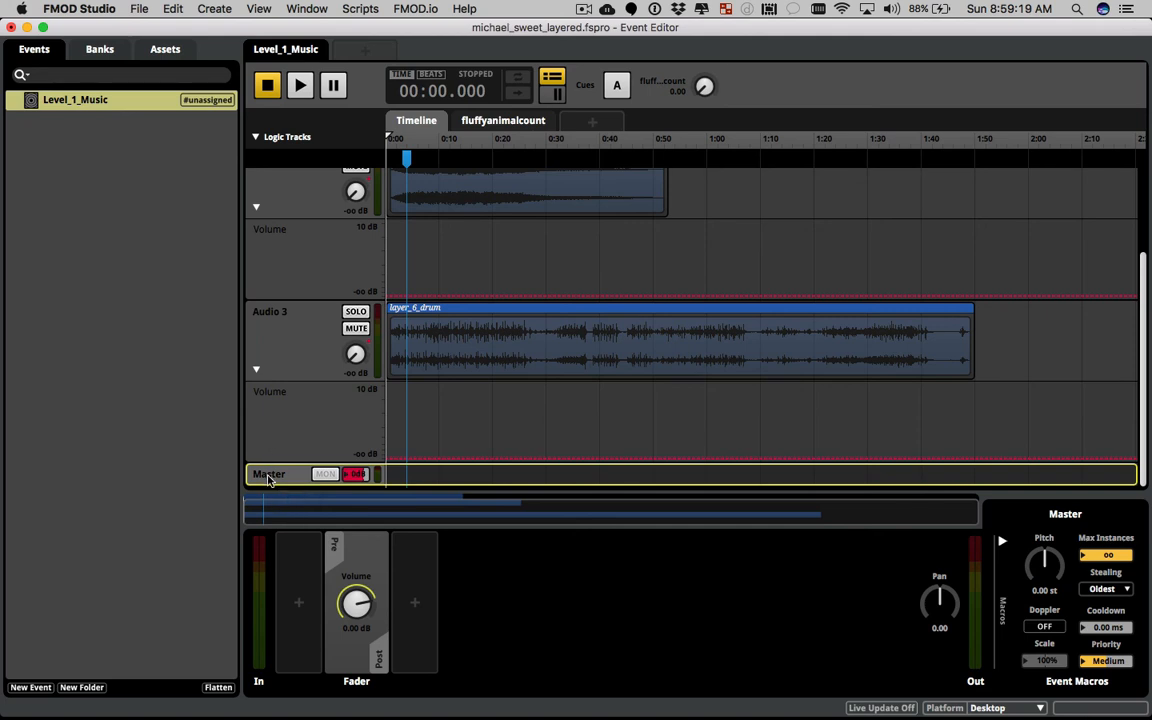
mouse_move(334, 609)
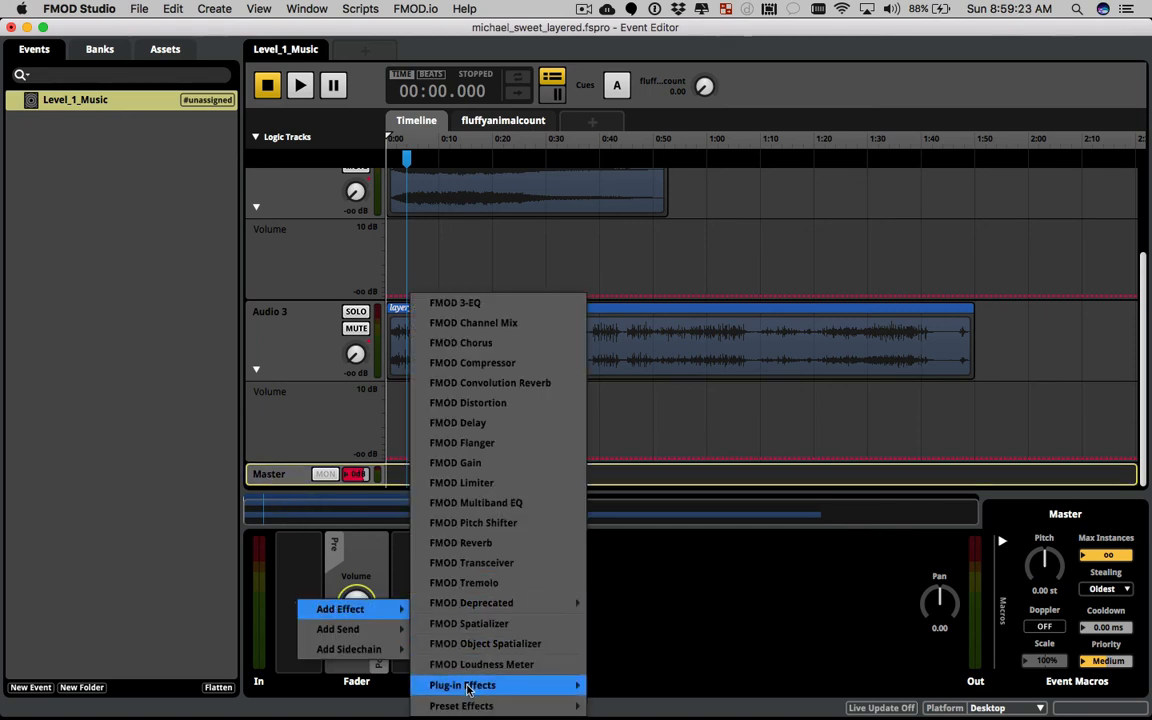
mouse_move(467, 689)
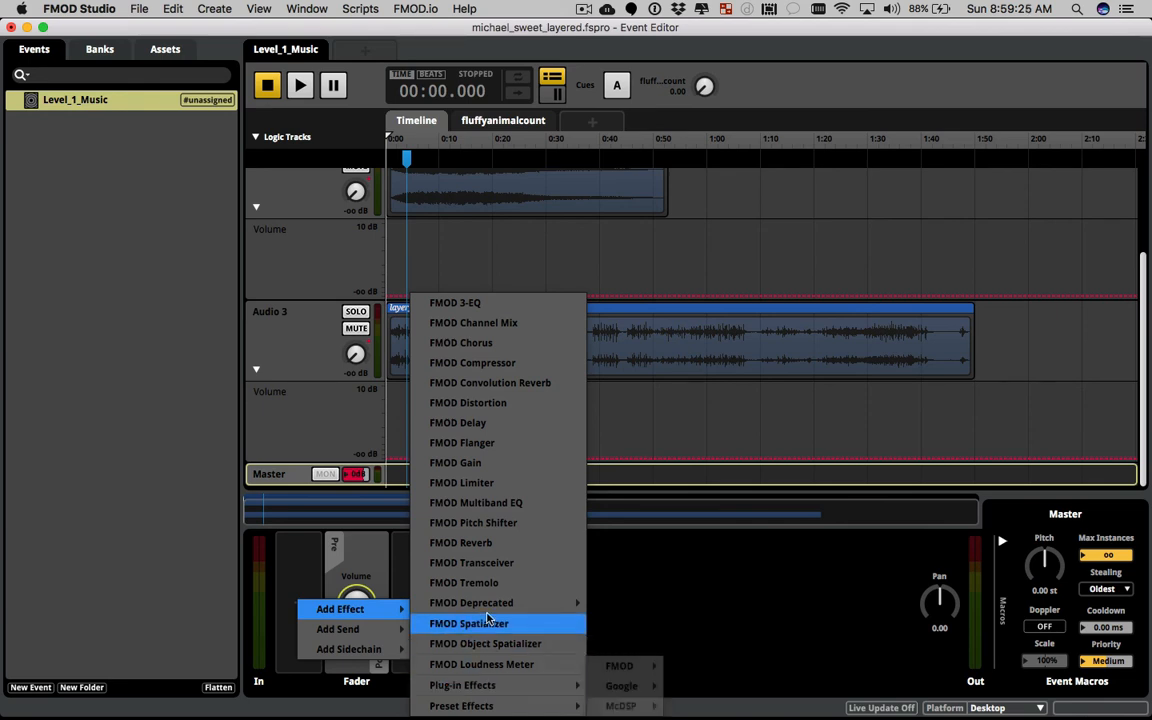
mouse_move(478, 606)
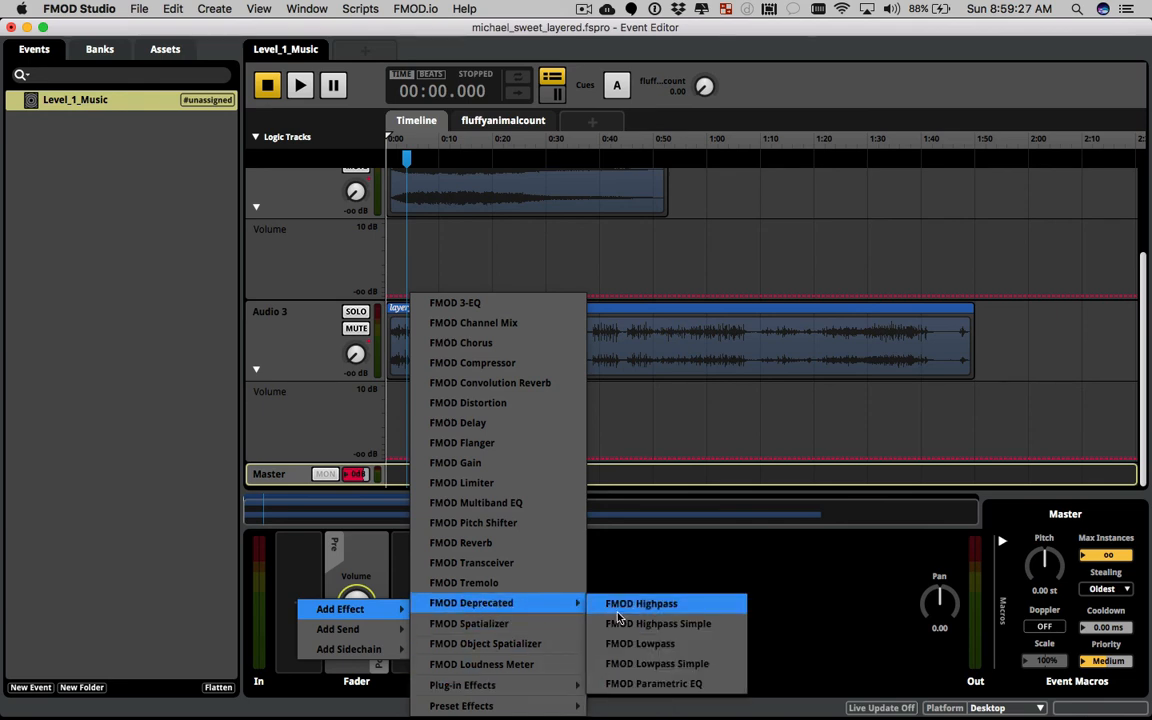
click(637, 663)
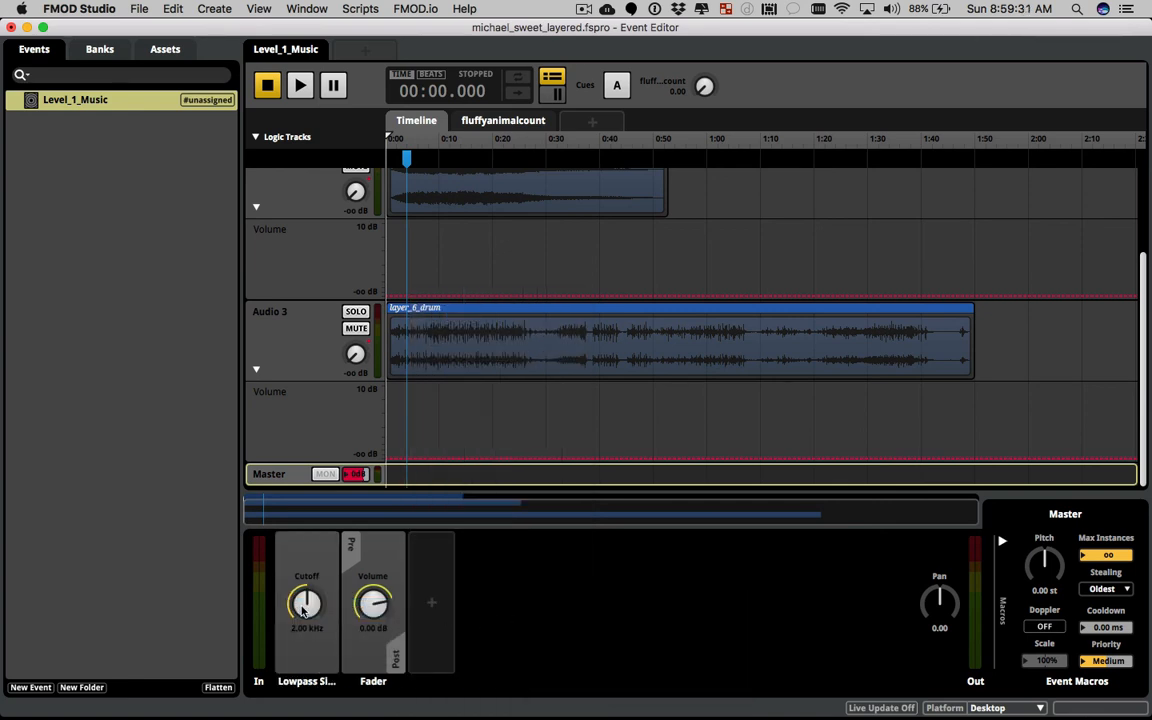
drag(304, 610, 304, 575)
Add a user parameter named "health 1" with a range of 0 to 100 to the event
click(594, 124)
mouse_move(665, 139)
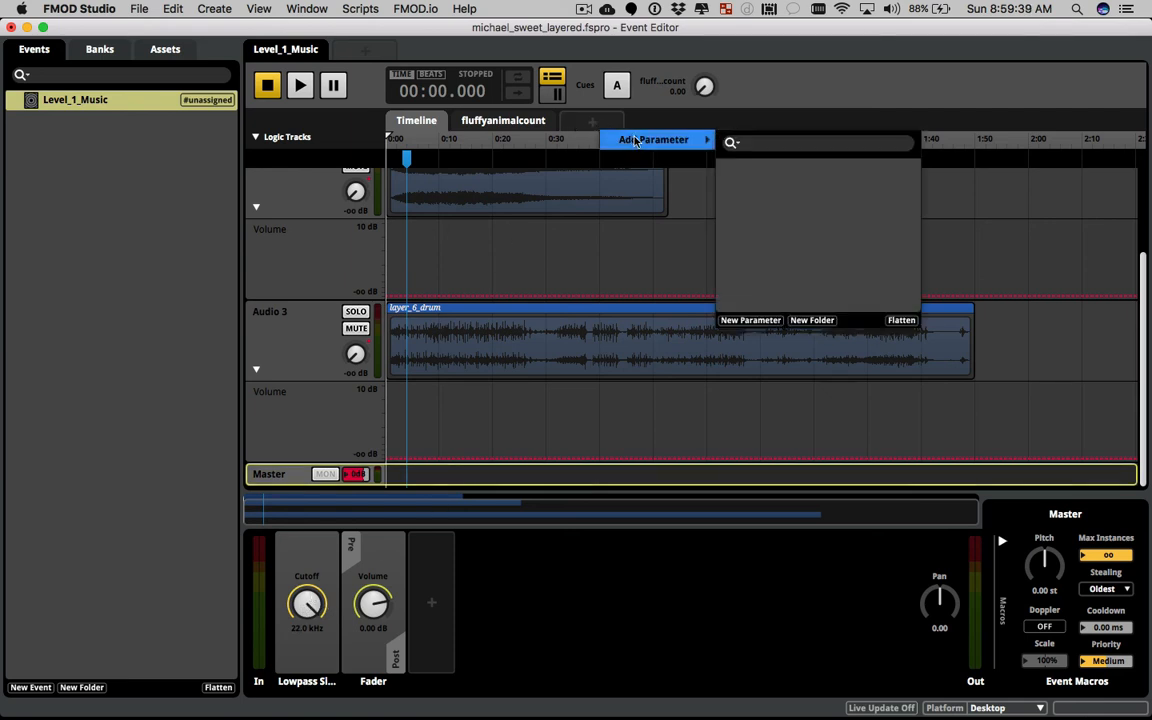
click(748, 320)
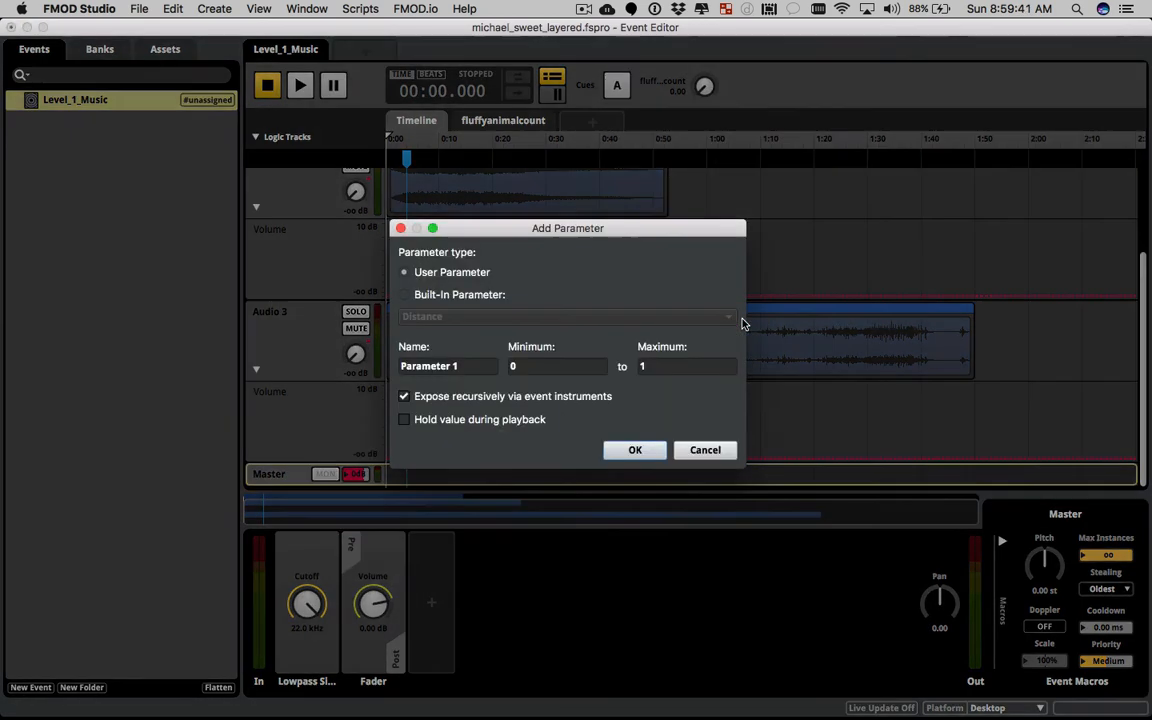
double_click(427, 367)
text(health1)
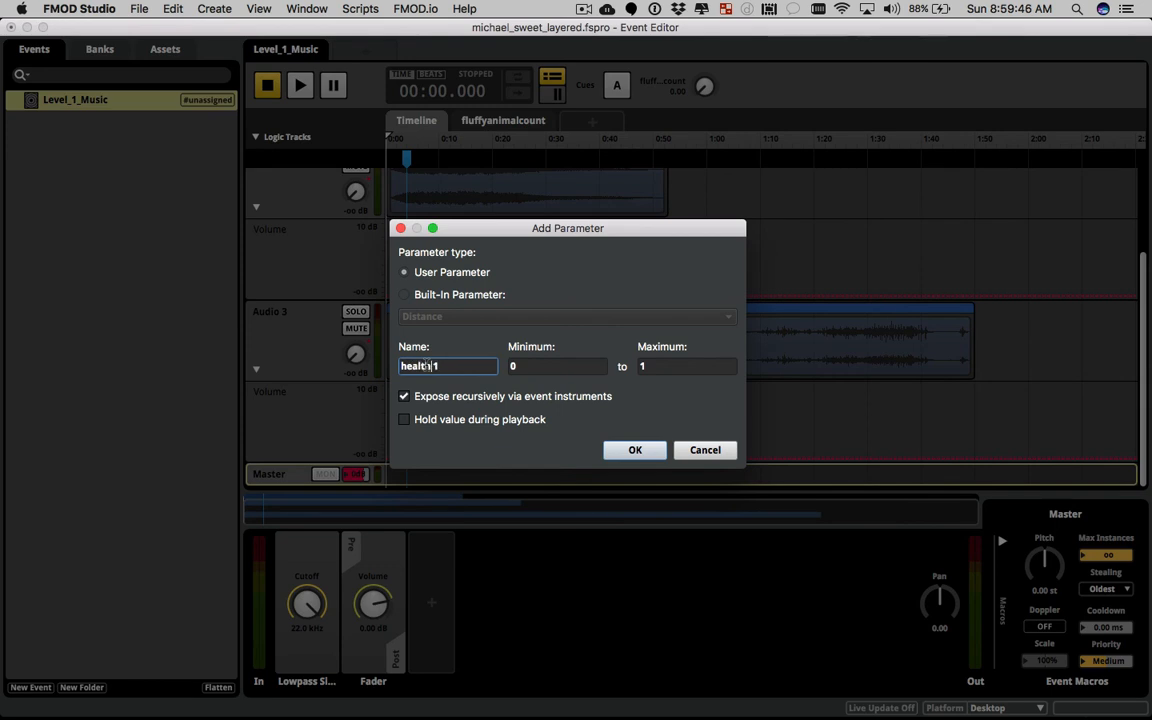
key(Tab)
key(Tab)
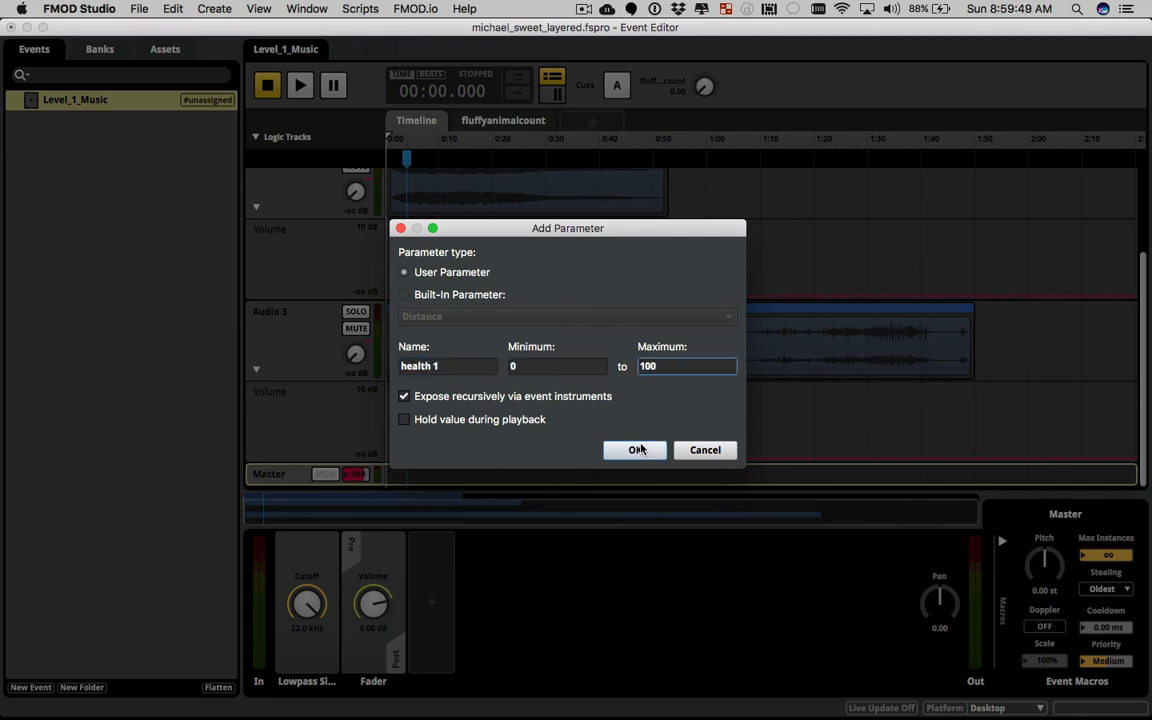
click(638, 450)
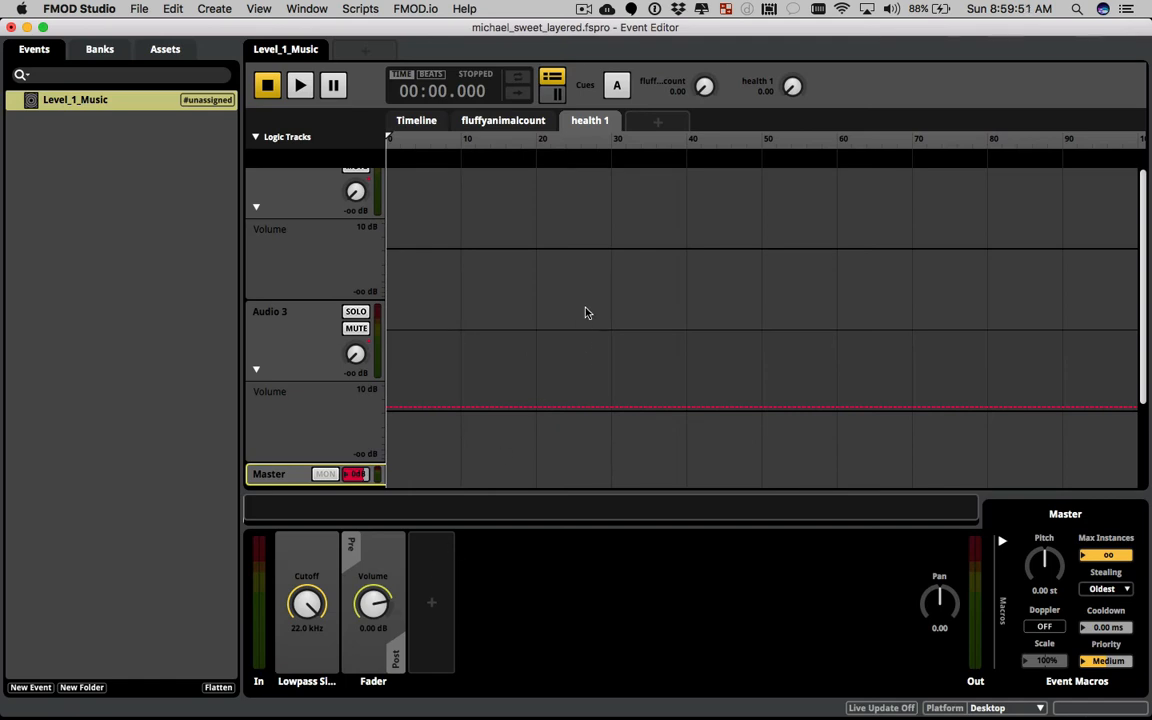
scroll(586, 314, down, 5)
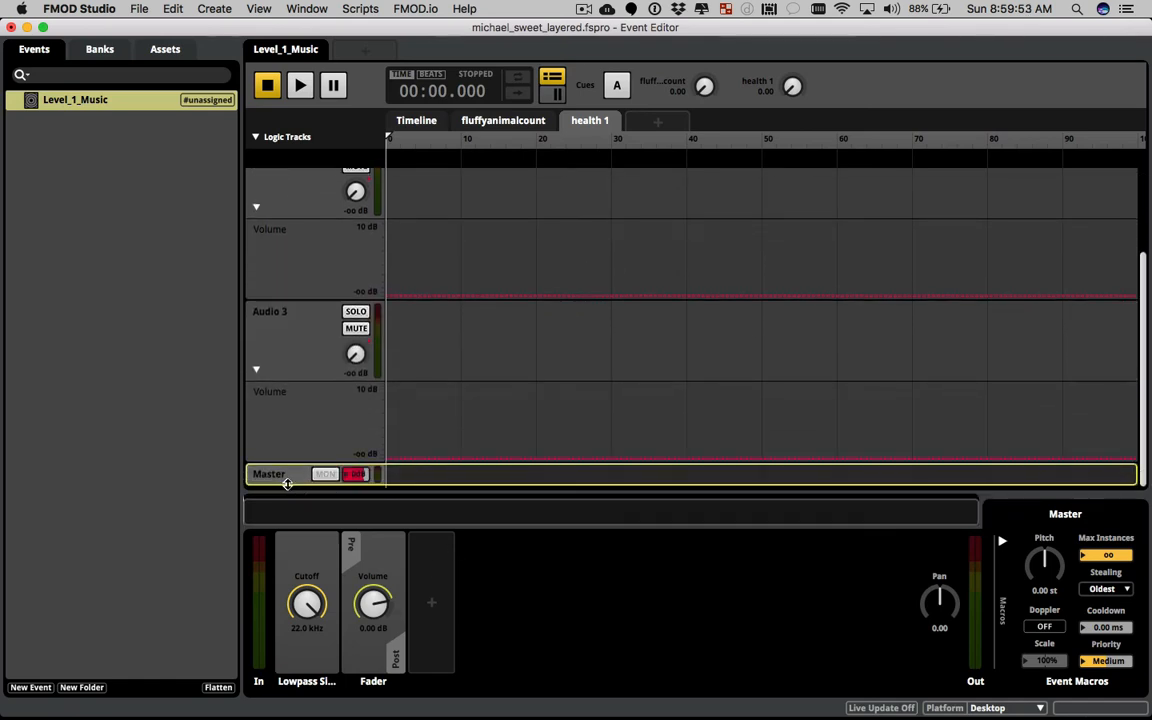
Add automation to the Master track's Lowpass Simple cutoff and dismiss the calendar notification
right_click(309, 606)
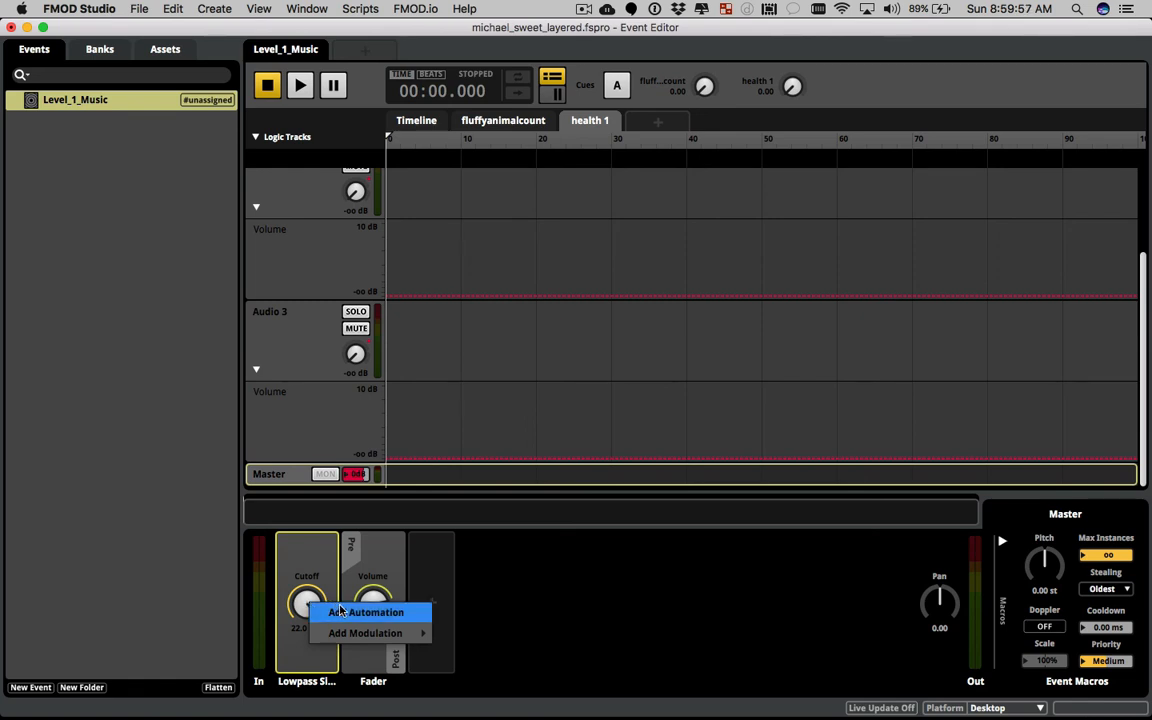
click(340, 611)
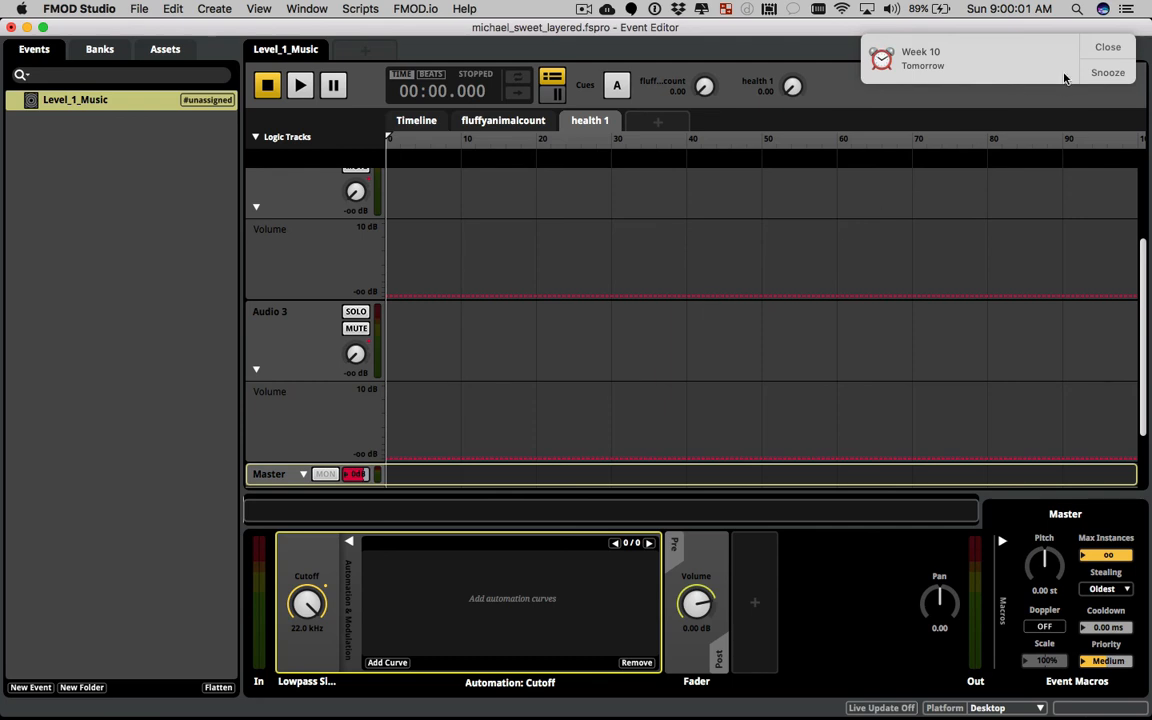
click(1110, 47)
scroll(998, 320, down, 3)
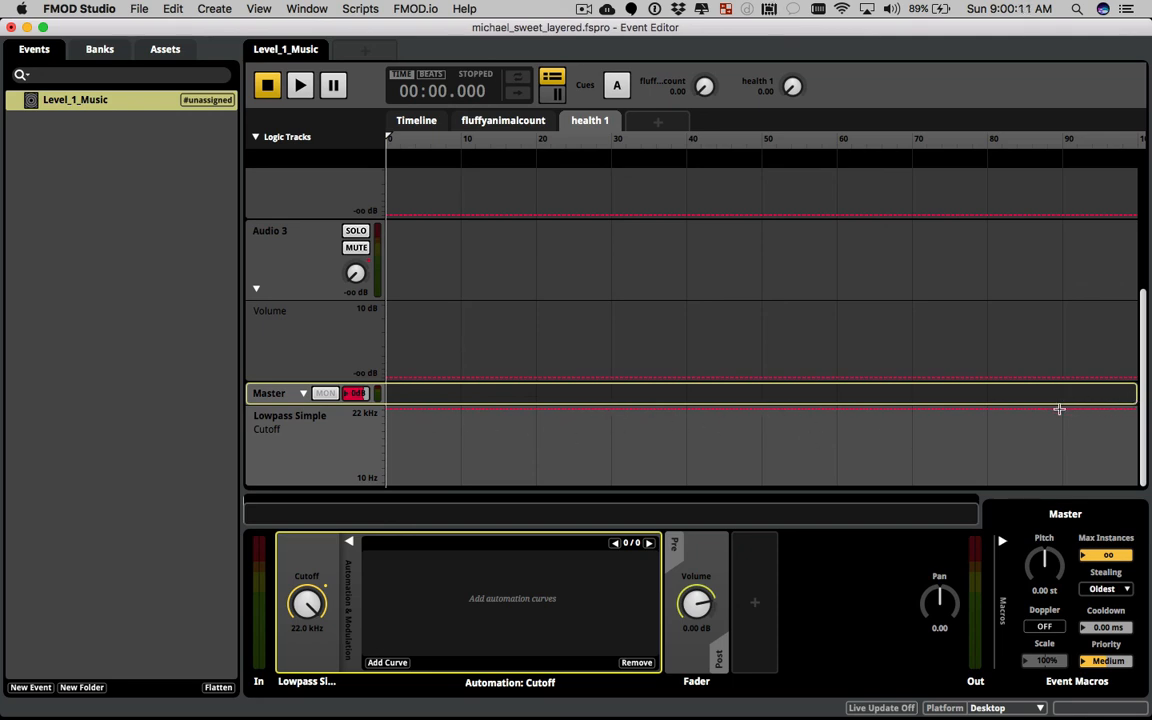
Shape the cutoff curve over health 1 with a 22.0 kHz point at about 50 and a 400 Hz point at about 29
click(763, 407)
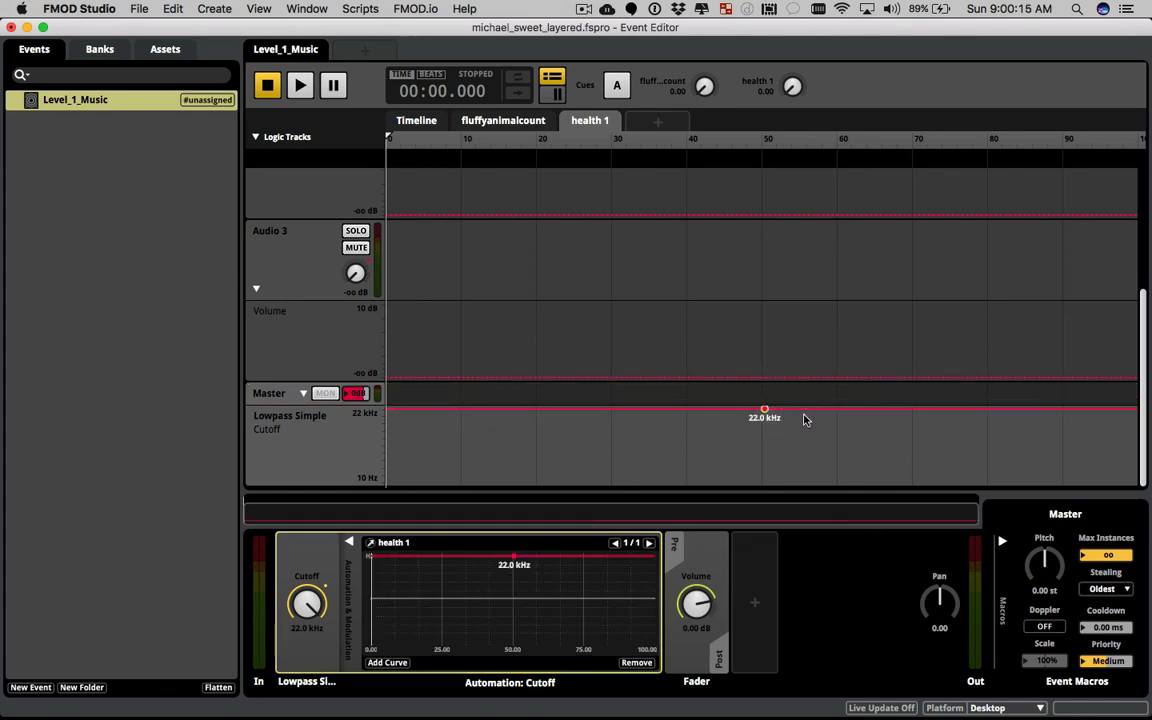
click(719, 411)
drag(719, 411, 603, 467)
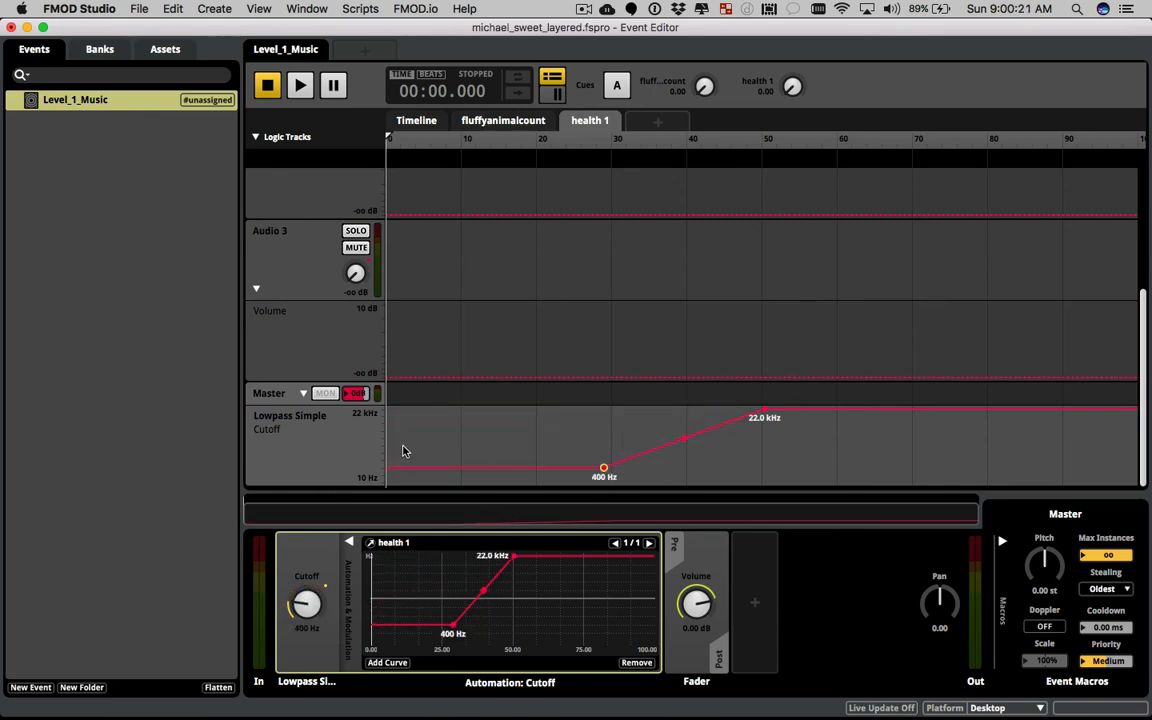
Raise the health 1 parameter to 100 and make that its initial value
drag(792, 86, 792, 24)
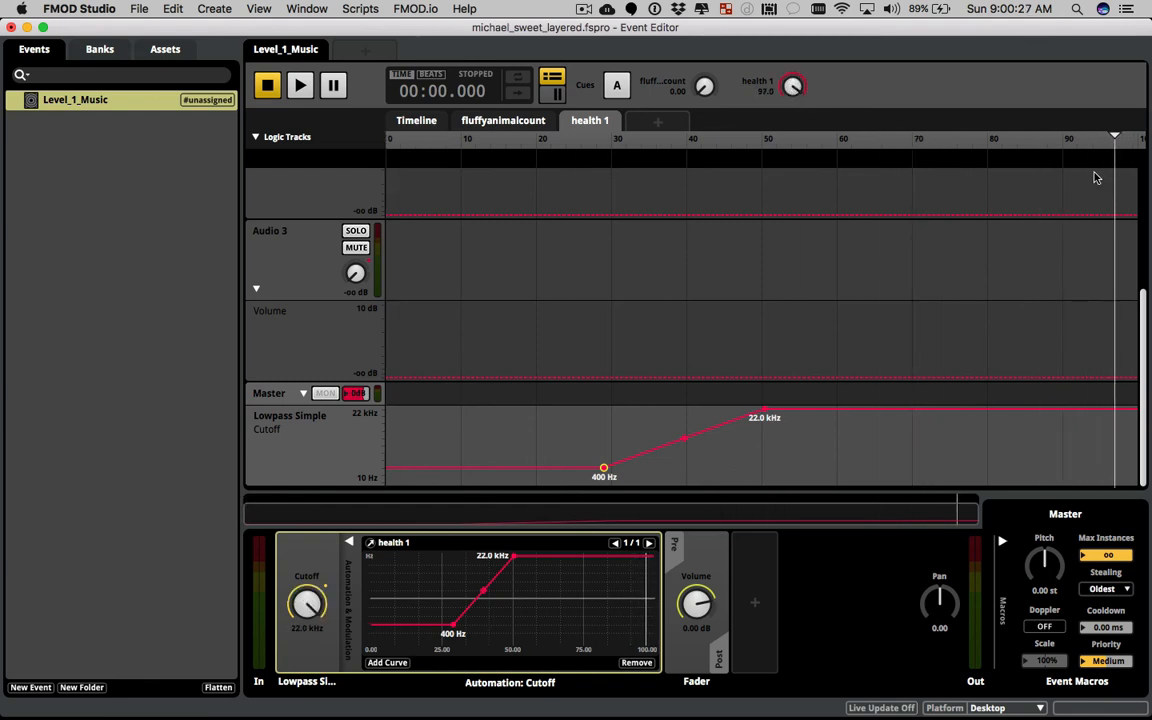
drag(798, 83, 798, 66)
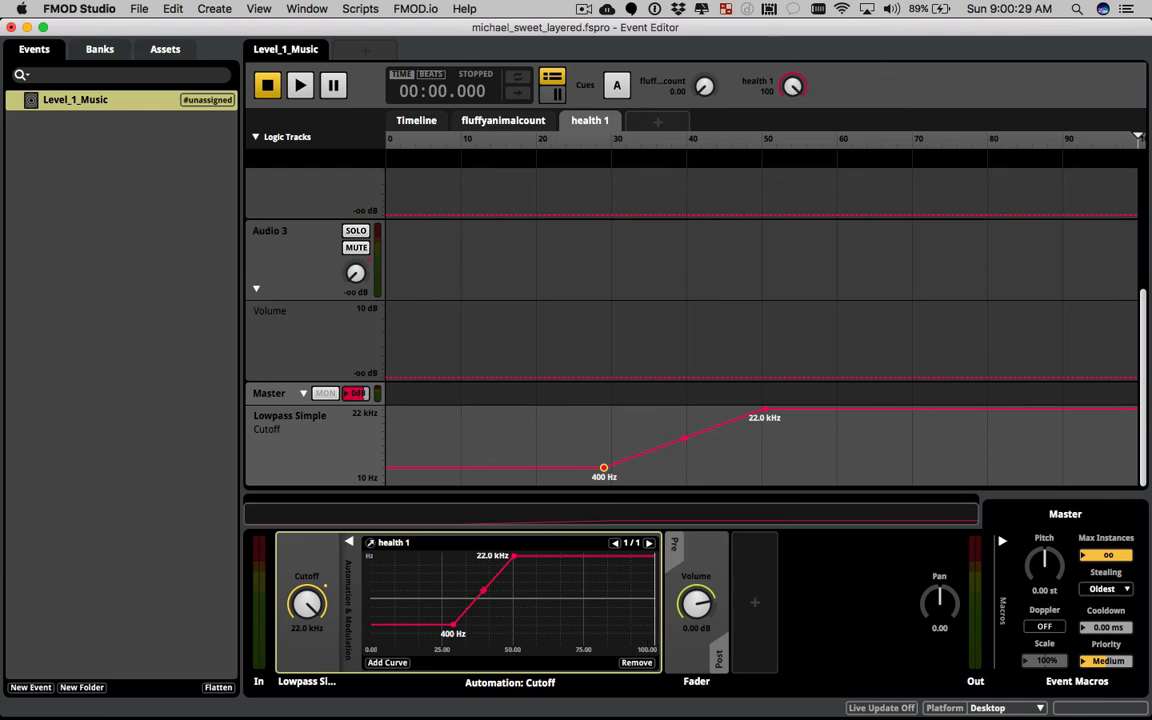
right_click(793, 91)
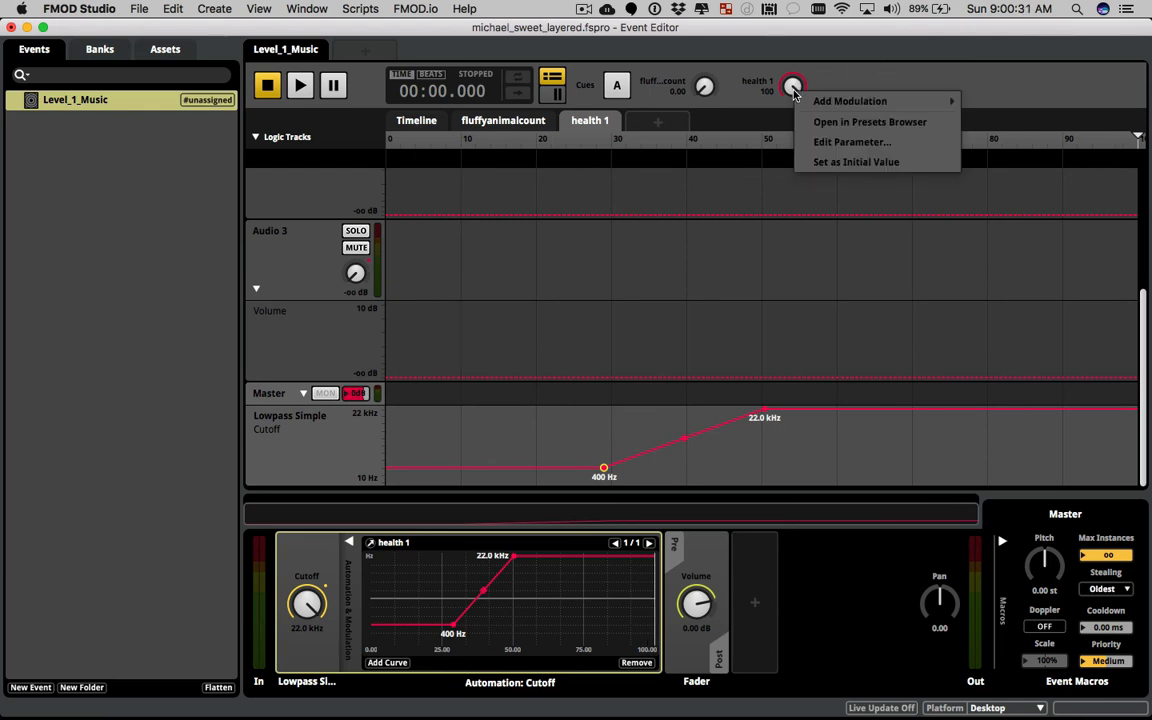
click(855, 162)
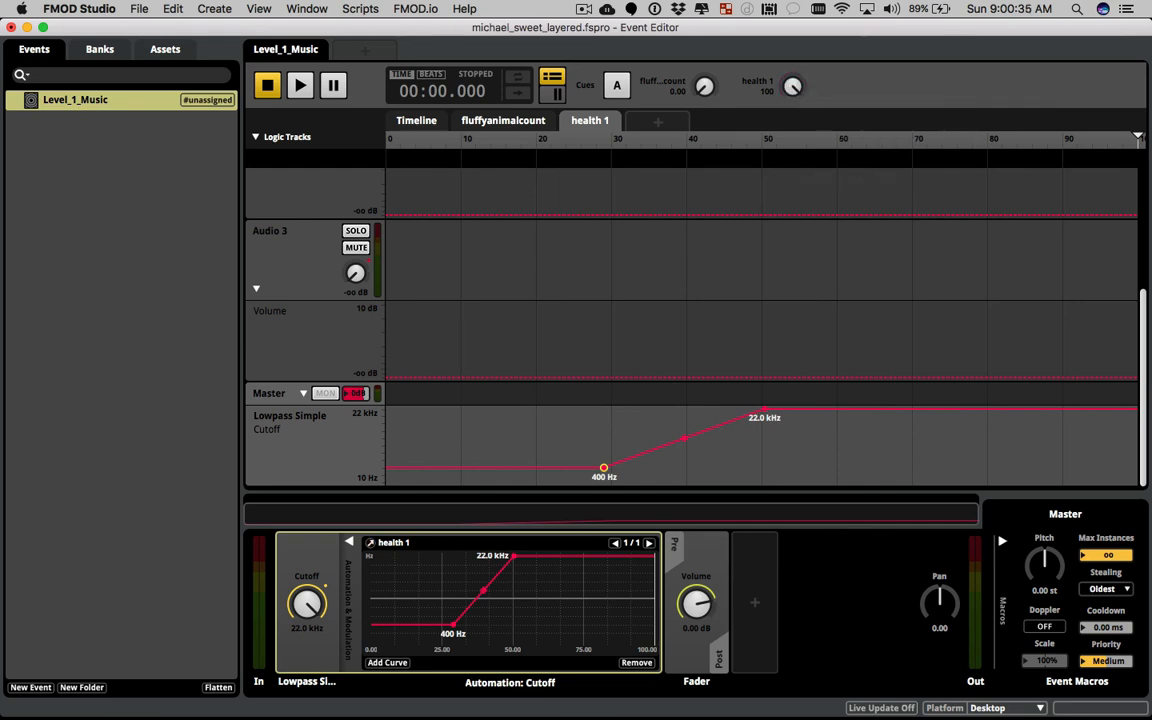
Play the event with fluffyanimalcount at about 65, lower health 1 to 15 to audition the lowpass, and stop playback
mouse_move(793, 87)
mouse_down()
mouse_move(793, 173)
mouse_move(793, 90)
mouse_up()
click(300, 85)
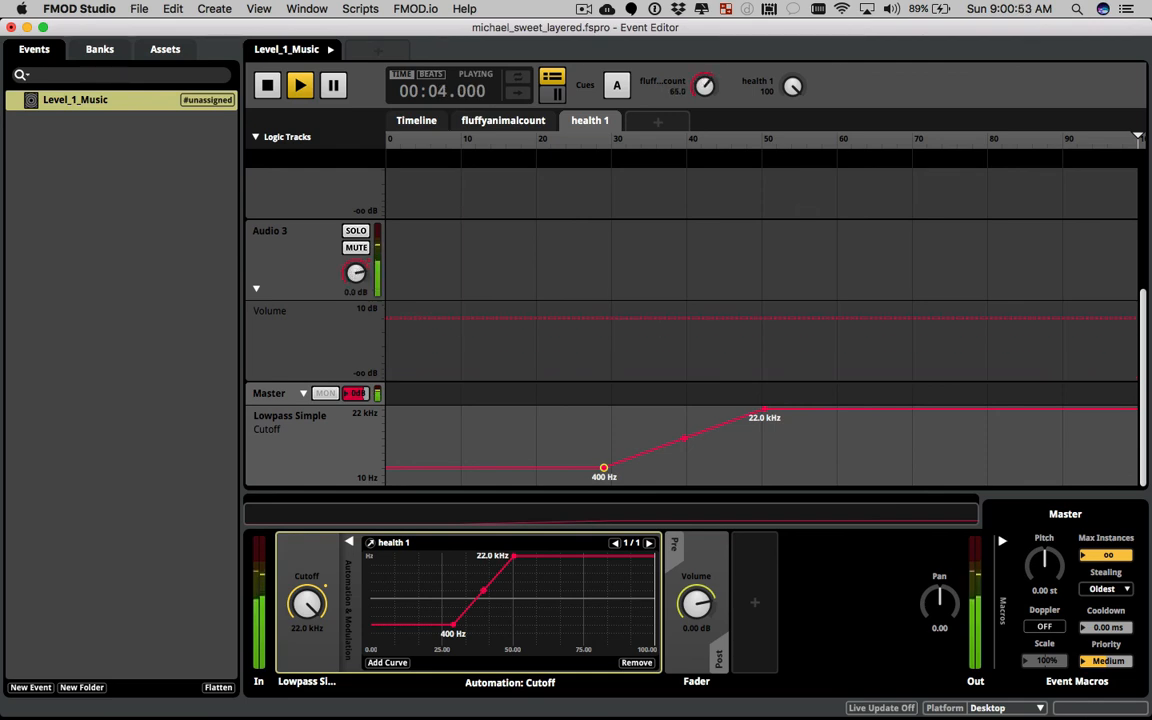
drag(793, 89, 793, 175)
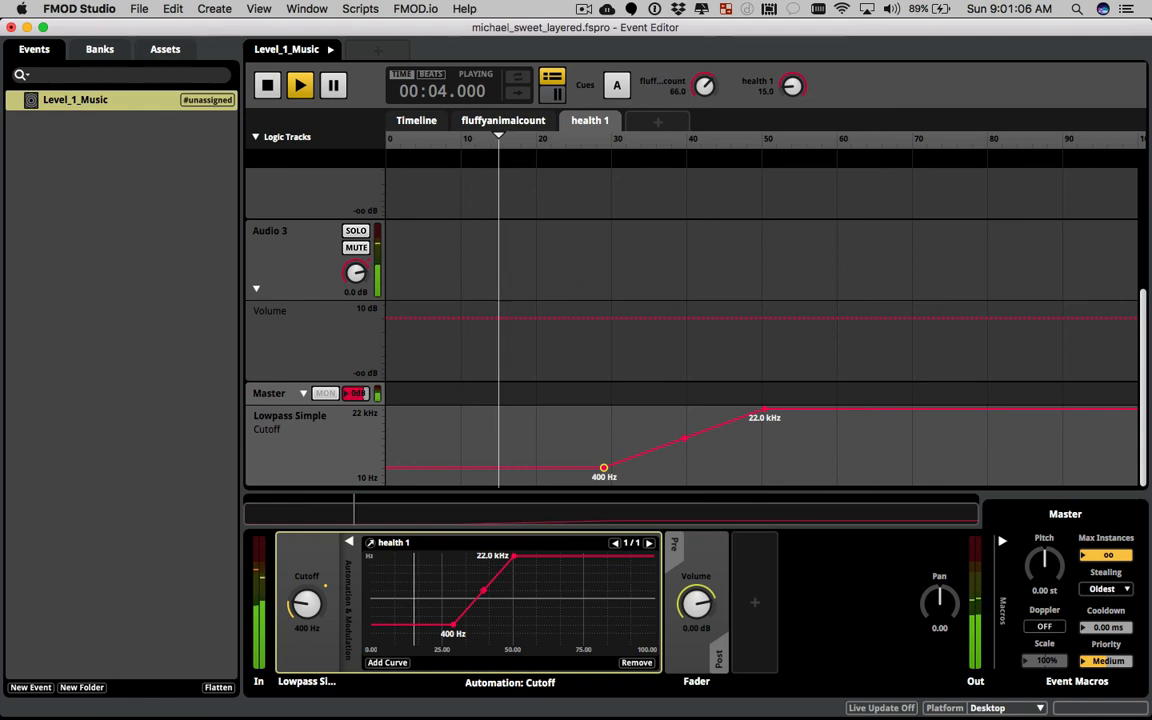
click(265, 82)
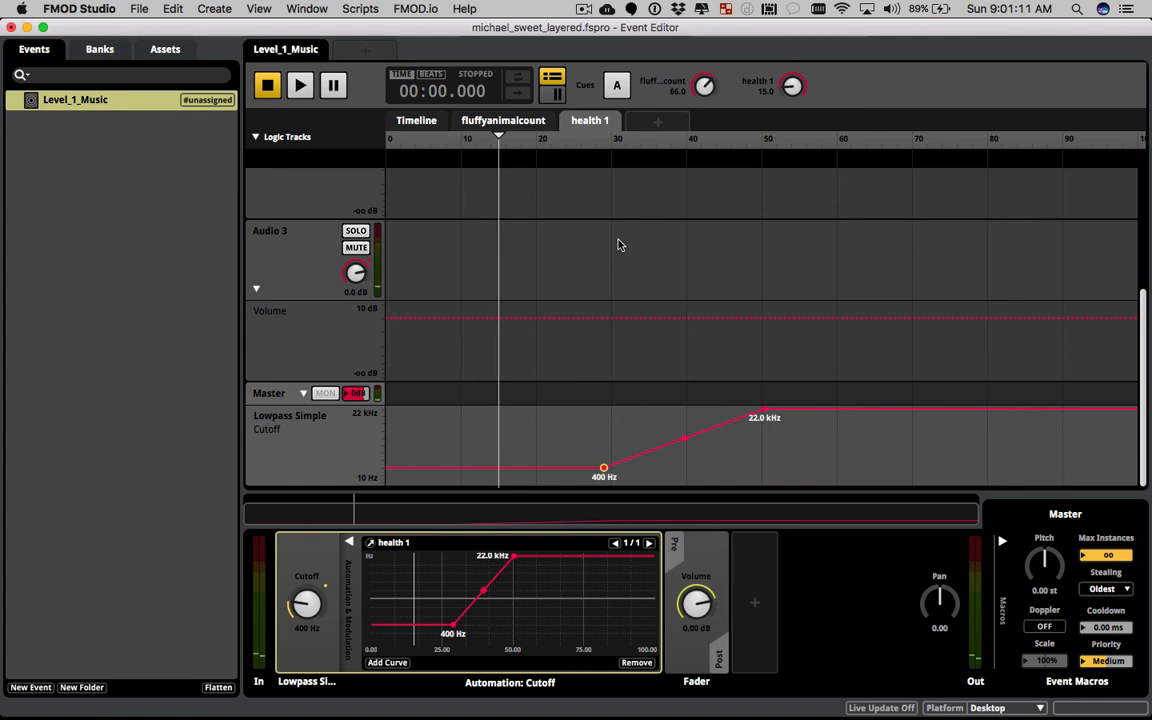
Save the FMOD project and switch to Finder with a clear desktop
key(super+s)
key(super+h)
key(super+w)
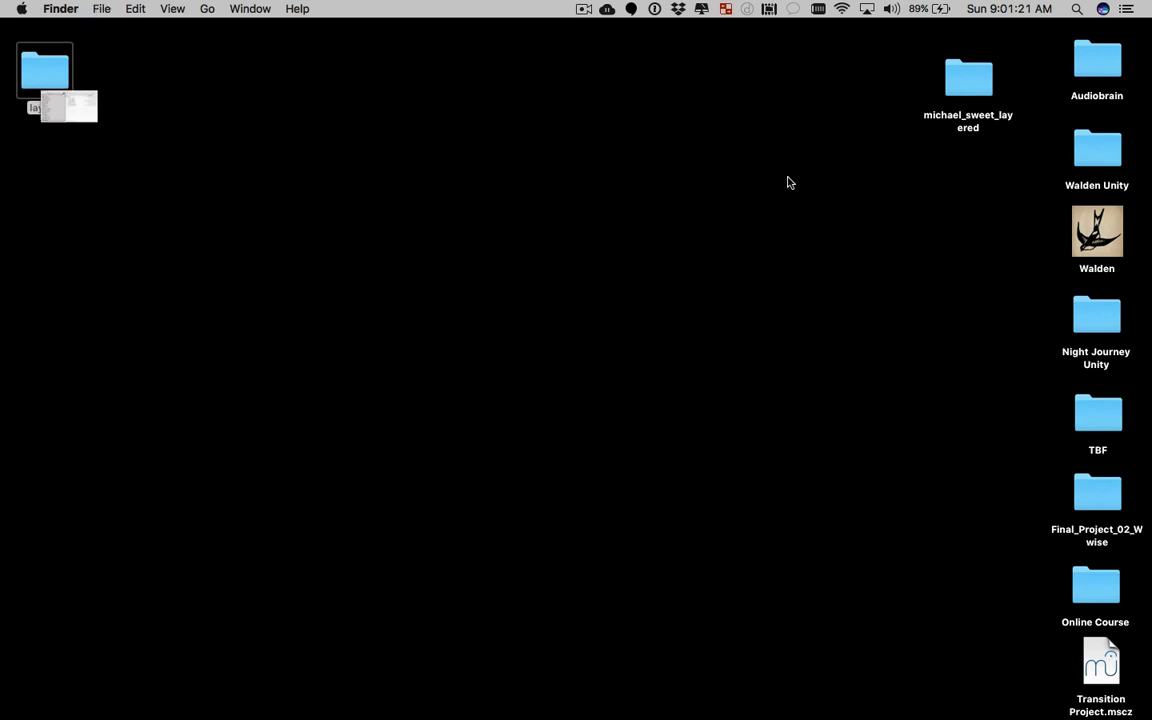
Examine the contents of the project folder on the desktop, including its Assets and Metadata subfolders, and close it
double_click(966, 82)
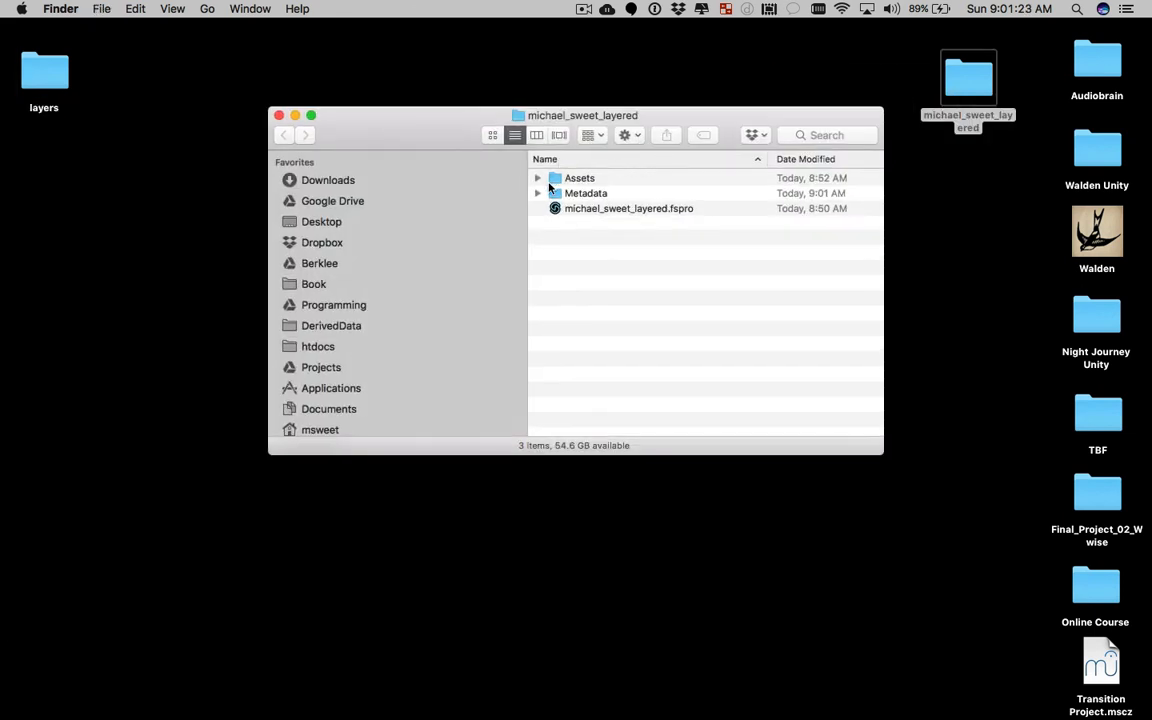
click(537, 179)
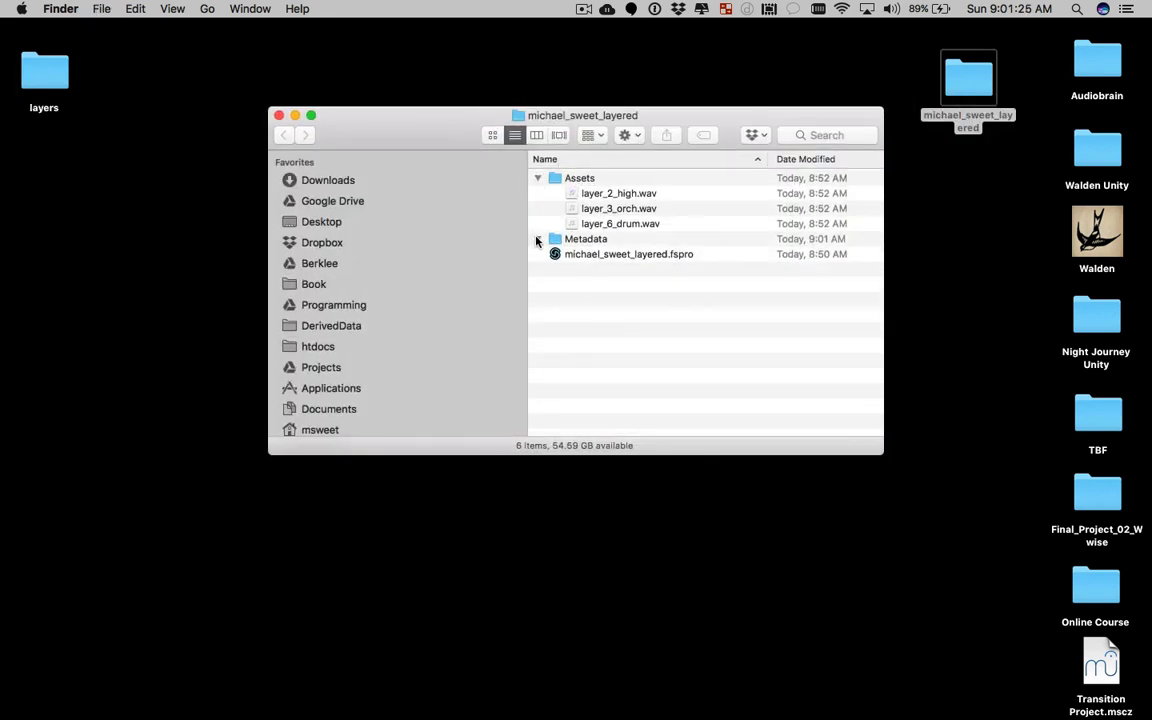
click(537, 240)
click(537, 240)
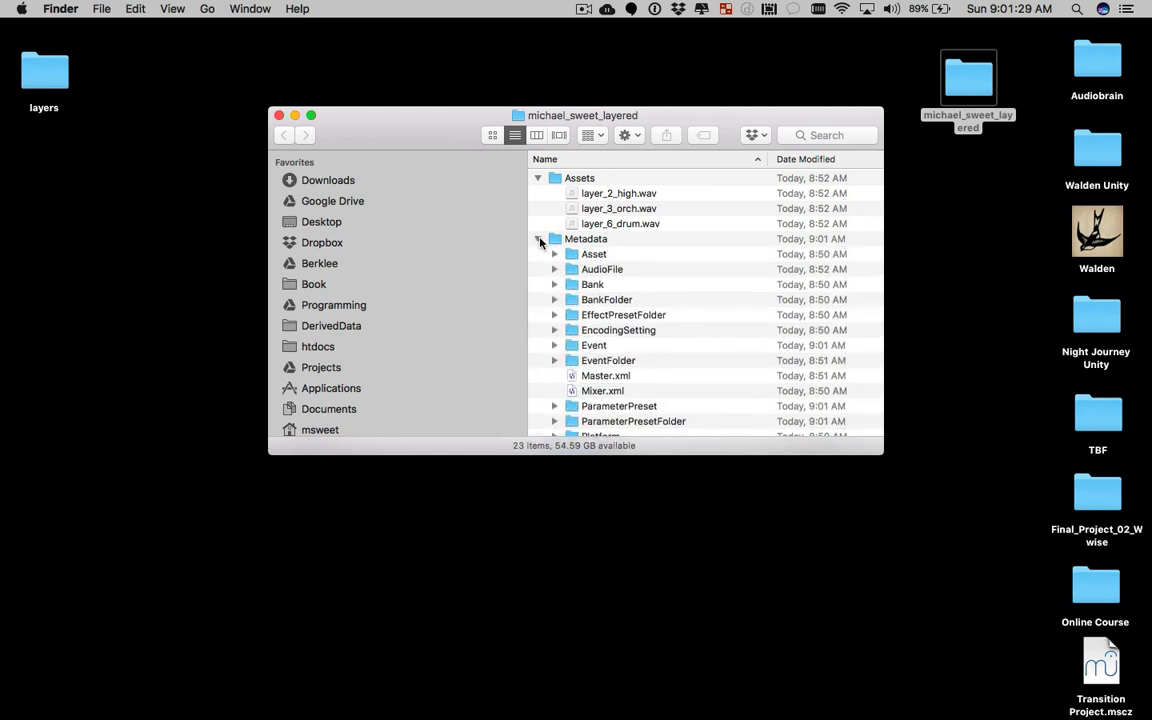
click(537, 240)
click(538, 178)
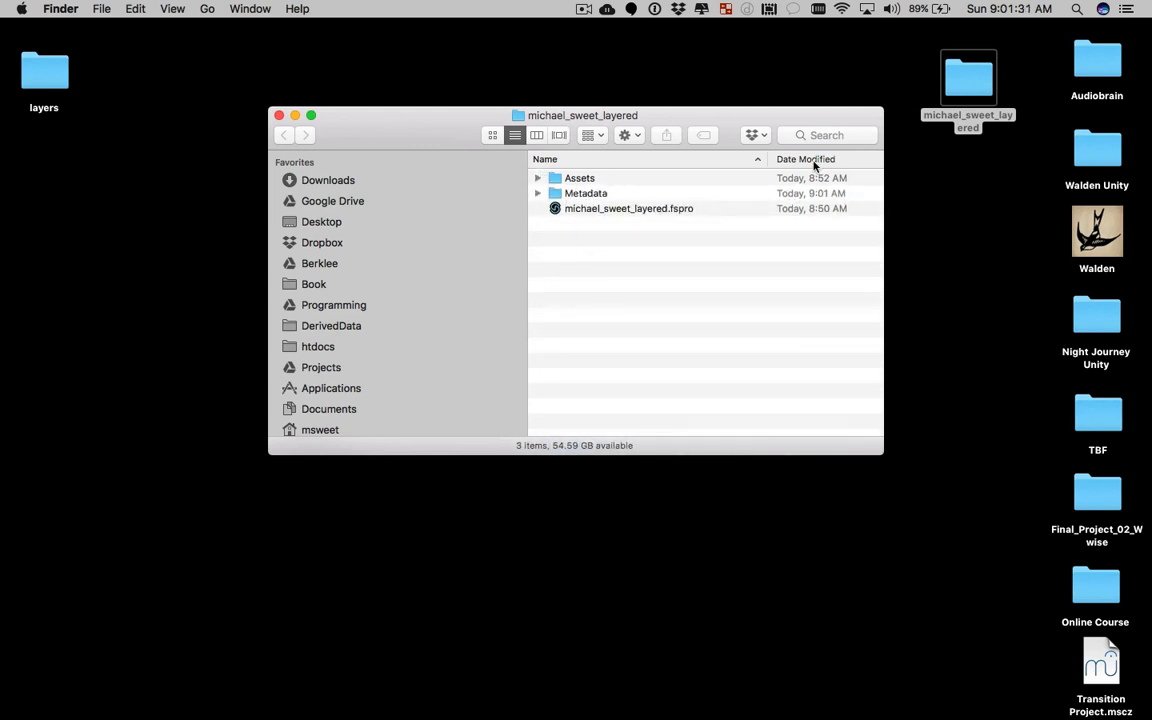
key(super+w)
Compress the layered project folder into a zip archive and place the archive directly below the folder on the desktop
right_click(972, 92)
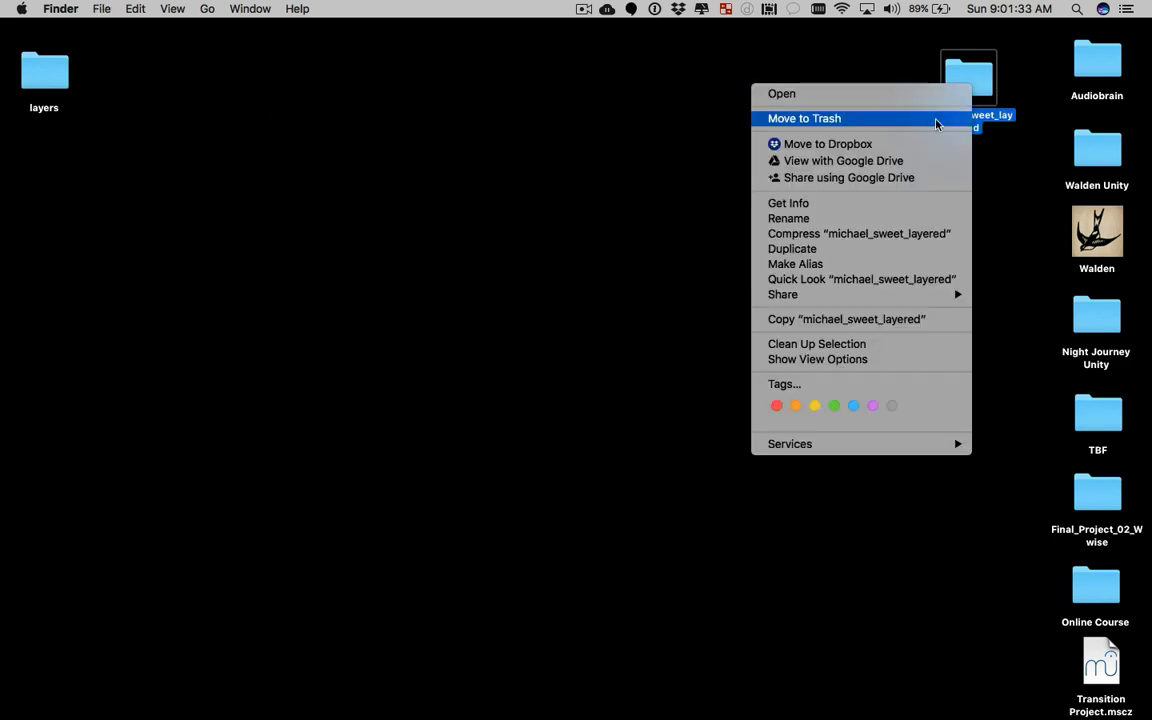
click(866, 235)
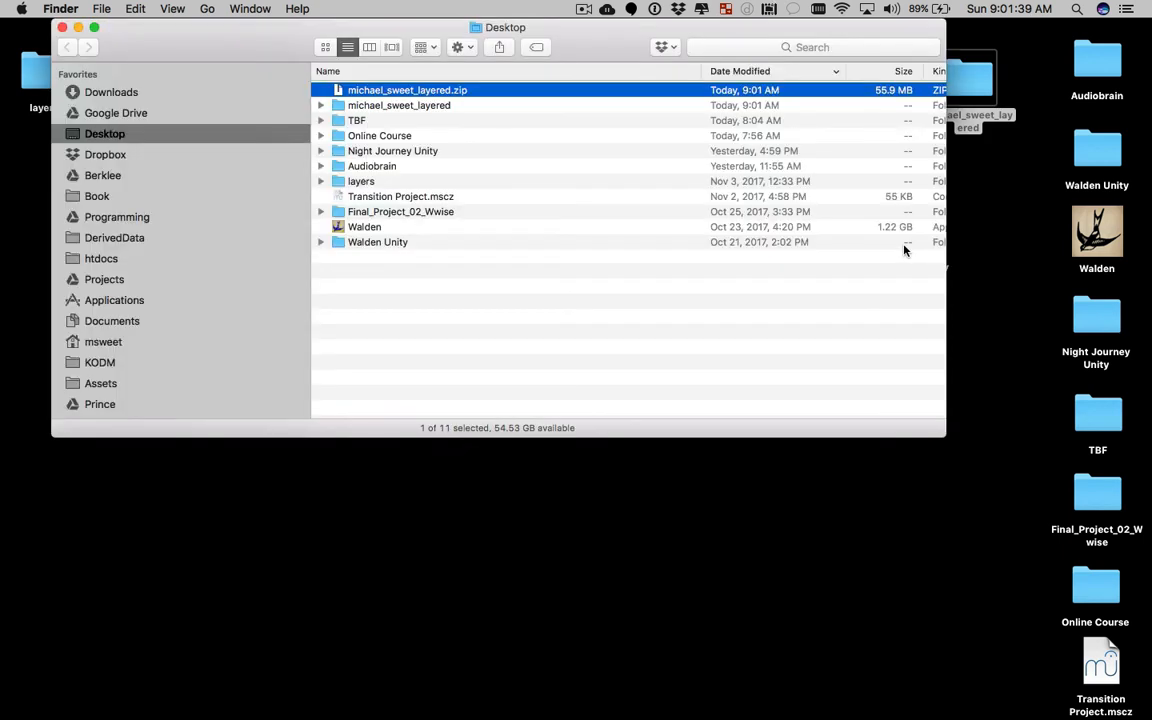
click(886, 286)
key(super+w)
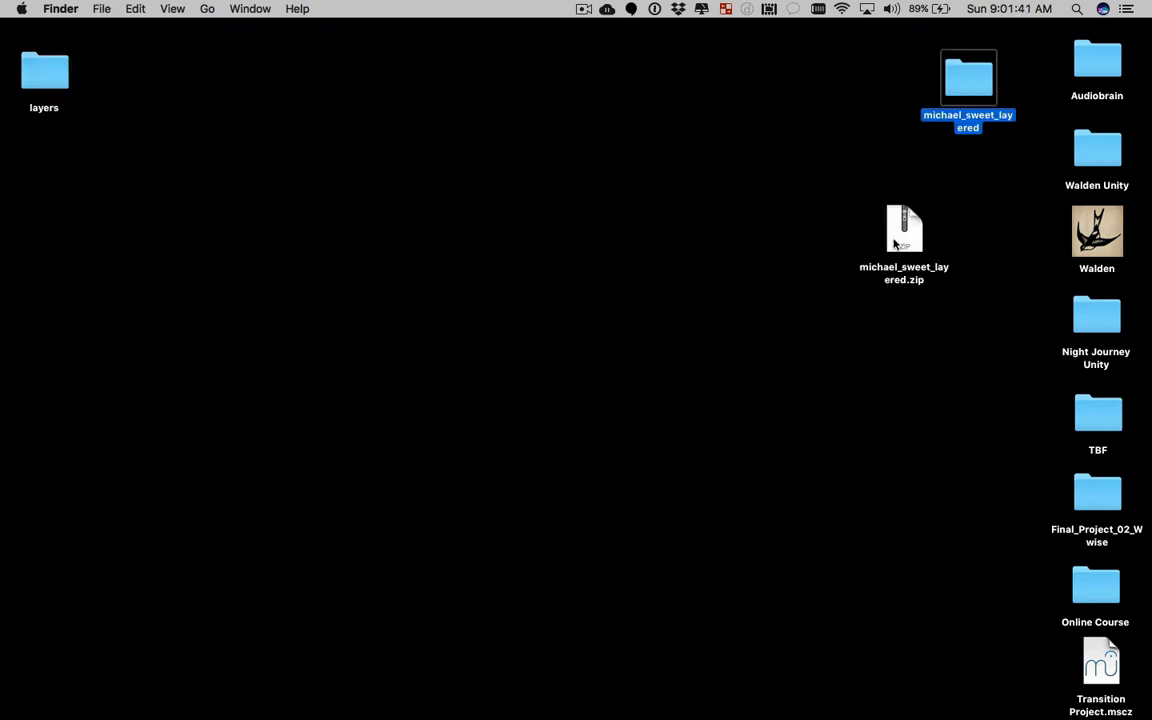
drag(902, 243, 974, 198)
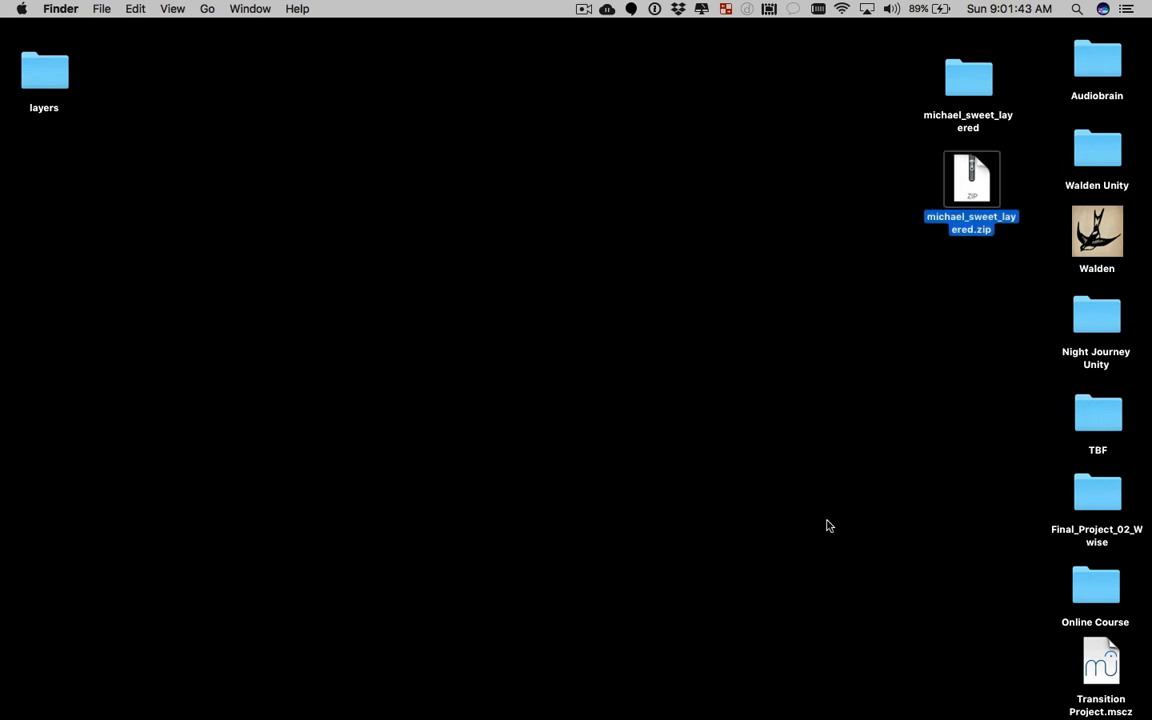